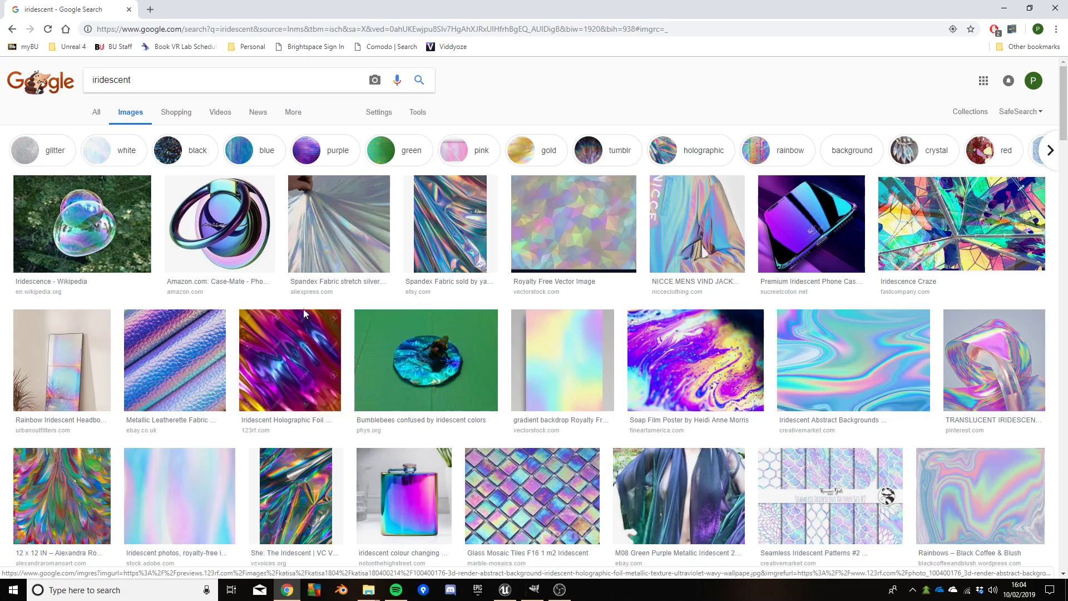
- Switch to Unreal Editor and examine the bumpy iridescent material preview meshes from several angles in the level
{"action": "left_click", "coordinate": [1002, 13]}
{"action": "right_click_drag", "start_coordinate": [590, 283], "coordinate": [642, 162]}
{"action": "key", "text": "w"}
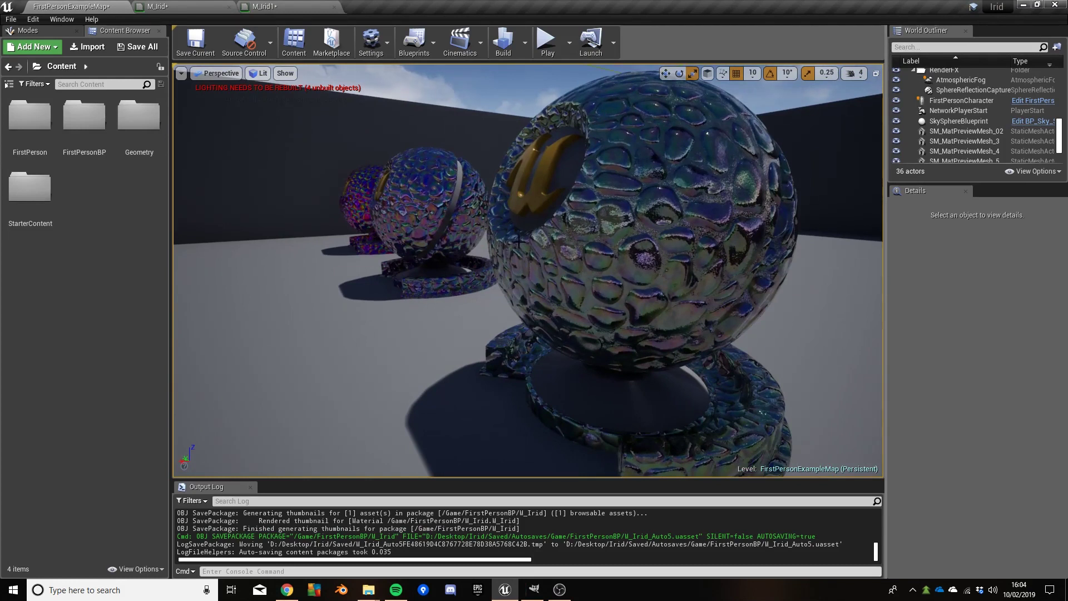
{"action": "mouse_move", "coordinate": [517, 280]}
{"action": "right_mouse_down"}
{"action": "mouse_move", "coordinate": [534, 280]}
{"action": "mouse_move", "coordinate": [495, 279]}
{"action": "mouse_move", "coordinate": [518, 276]}
{"action": "right_mouse_up"}
{"action": "key", "text": "d"}
{"action": "key", "text": "a"}
{"action": "key", "text": "s"}
{"action": "key", "text": "w"}
{"action": "key", "text": "s"}
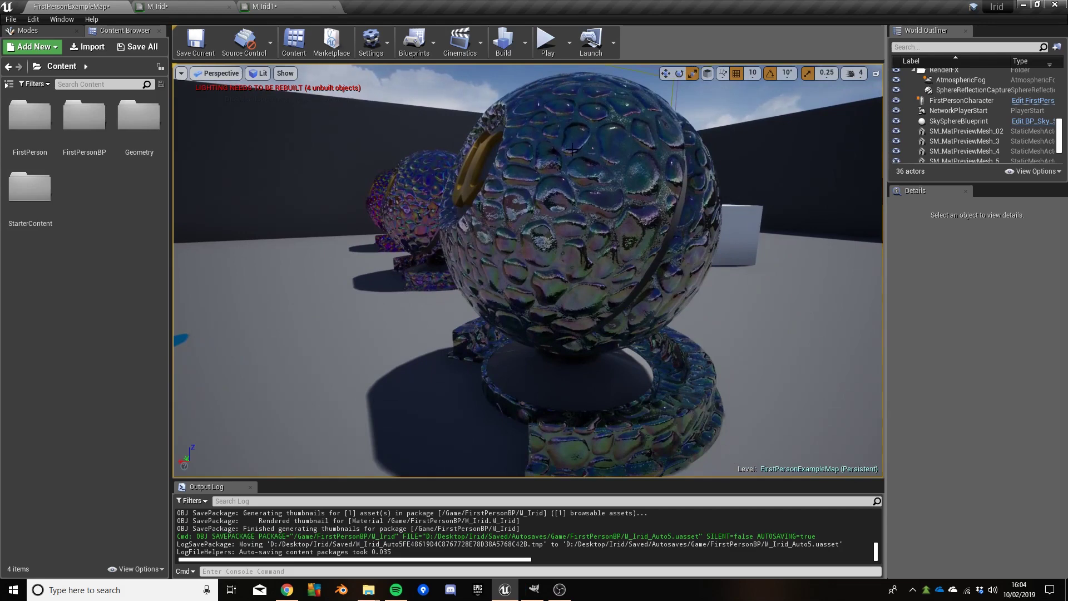
{"action": "key", "text": "w"}
{"action": "right_click_drag", "start_coordinate": [518, 276], "coordinate": [425, 276]}
{"action": "key", "text": "d"}
{"action": "right_click_drag", "start_coordinate": [615, 208], "coordinate": [740, 201]}
{"action": "right_click_drag", "start_coordinate": [534, 271], "coordinate": [509, 271]}
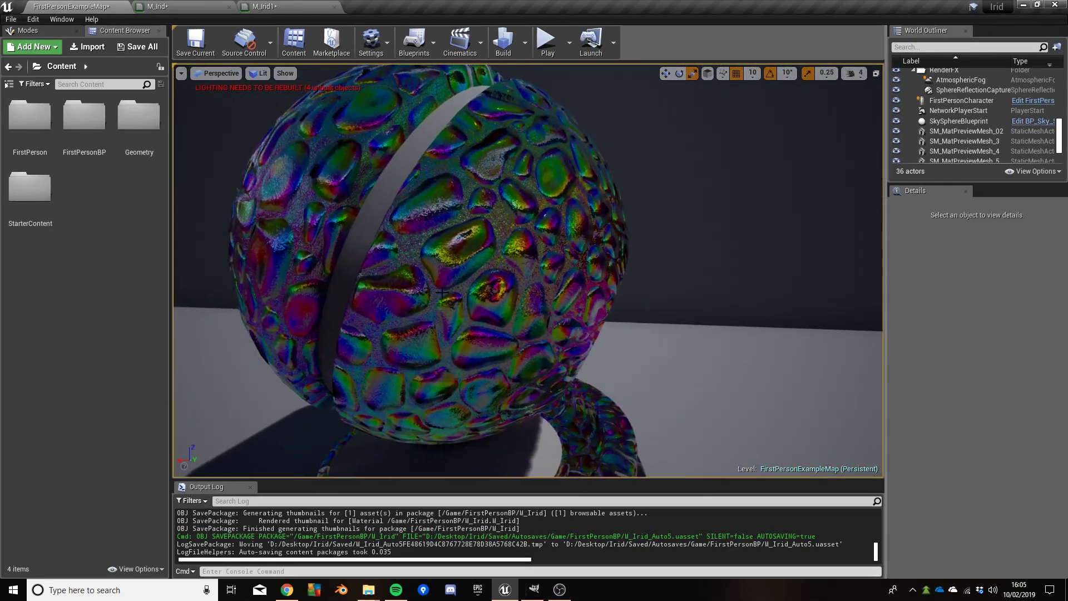
- Examine the remaining iridescent examples in the level, including the smooth tiled preview meshes and the transparent bubble sphere
{"action": "right_click_drag", "start_coordinate": [529, 271], "coordinate": [362, 265]}
{"action": "right_click_drag", "start_coordinate": [481, 271], "coordinate": [617, 274]}
{"action": "right_click_drag", "start_coordinate": [531, 271], "coordinate": [504, 271]}
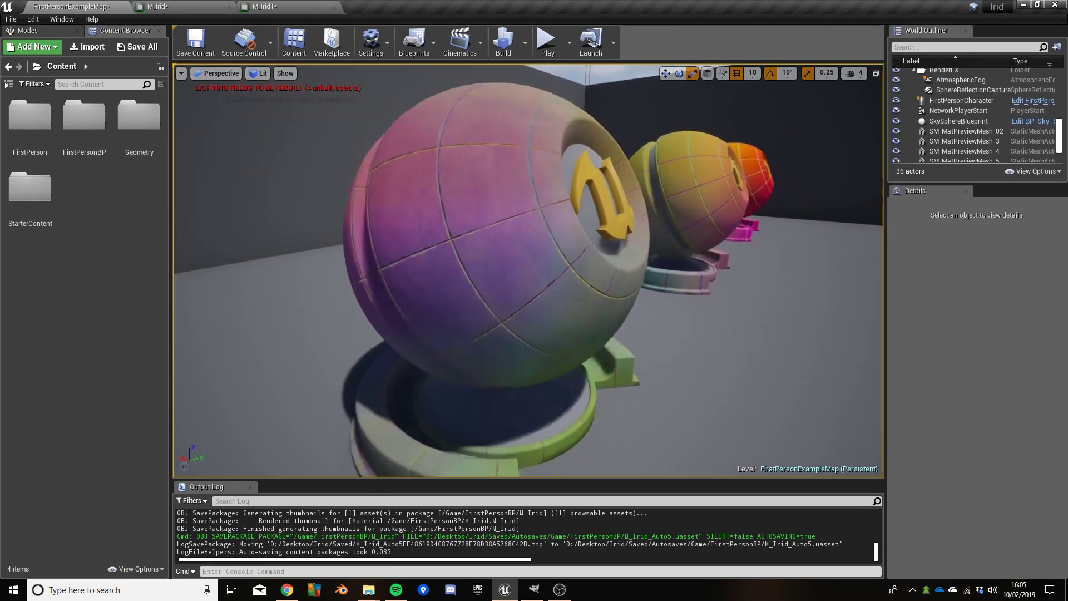
{"action": "key", "text": "a"}
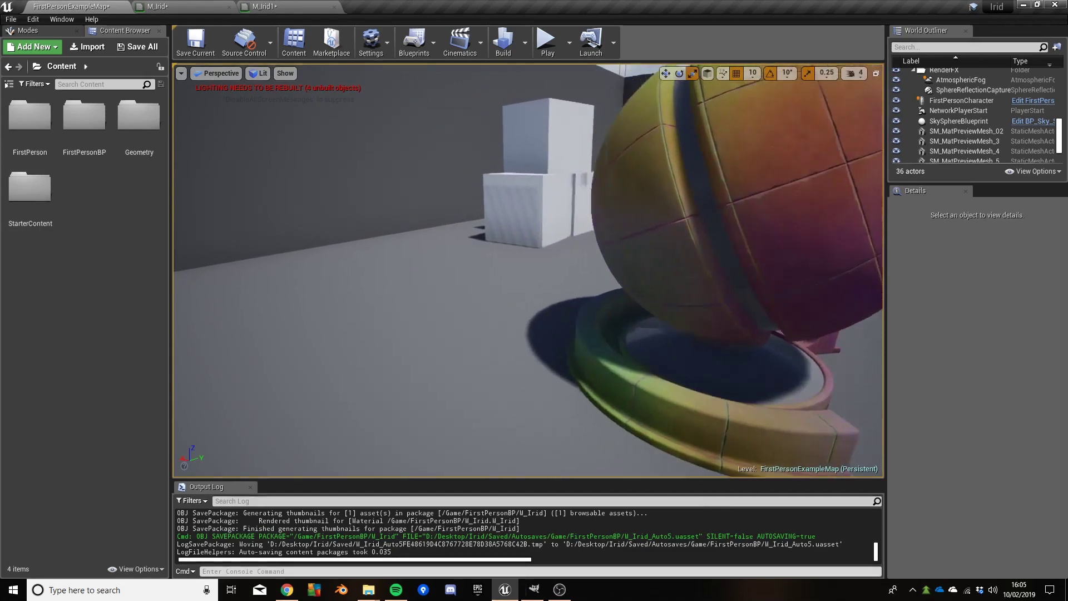
{"action": "key", "text": "d"}
{"action": "key", "text": "d"}
{"action": "right_click_drag", "start_coordinate": [528, 271], "coordinate": [726, 311]}
{"action": "key", "text": "e"}
{"action": "key", "text": "a"}
{"action": "right_click_drag", "start_coordinate": [582, 286], "coordinate": [511, 339]}
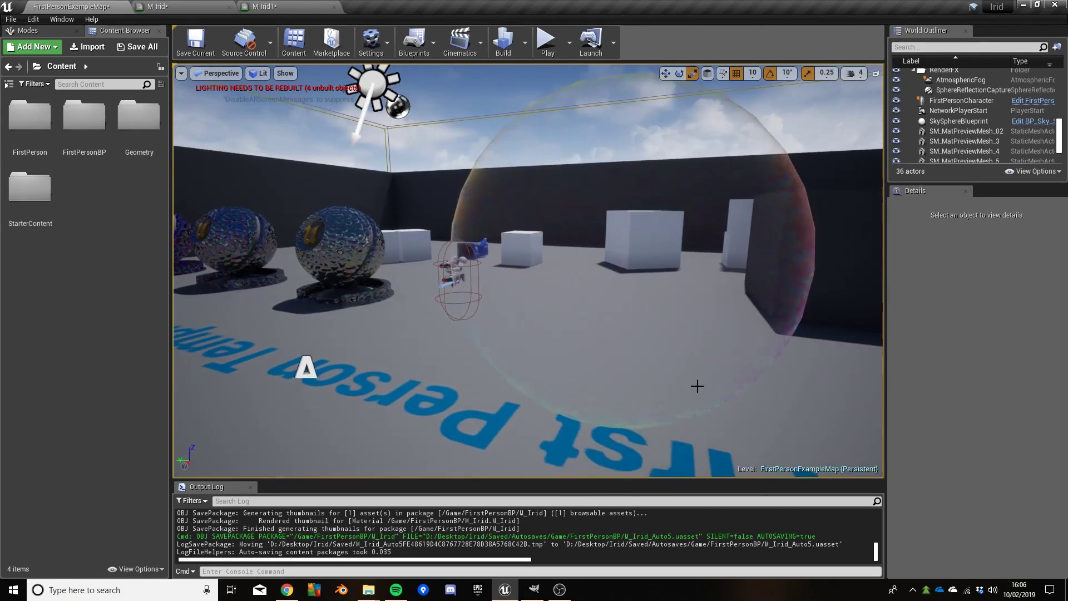
{"action": "right_click_drag", "start_coordinate": [639, 354], "coordinate": [583, 350]}
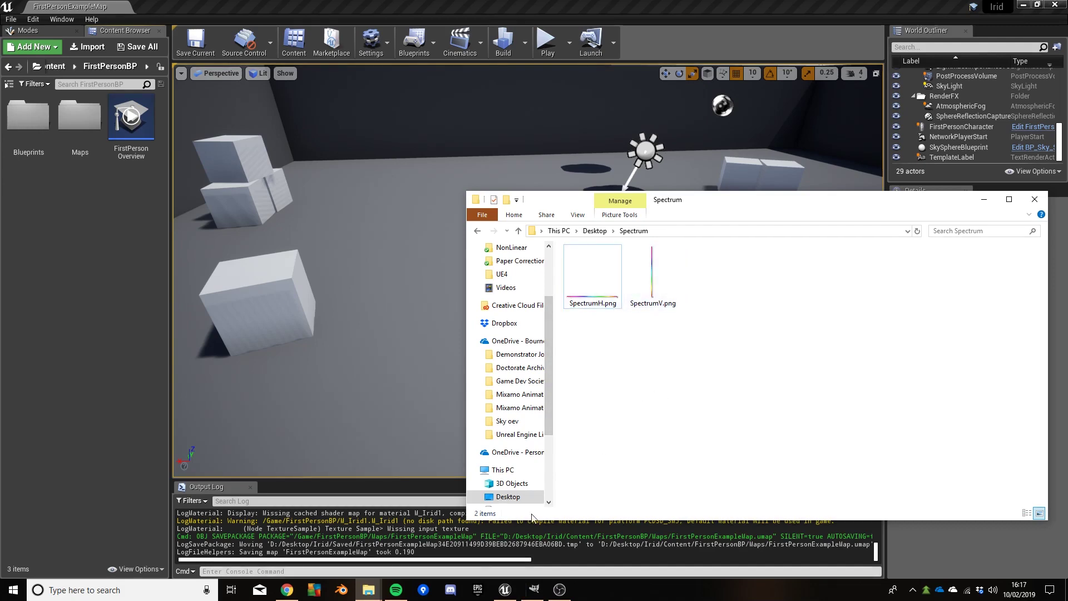
- Switch to GIMP and examine the SpectrumV and SpectrumH rainbow gradient images up close
{"action": "left_click", "coordinate": [534, 590]}
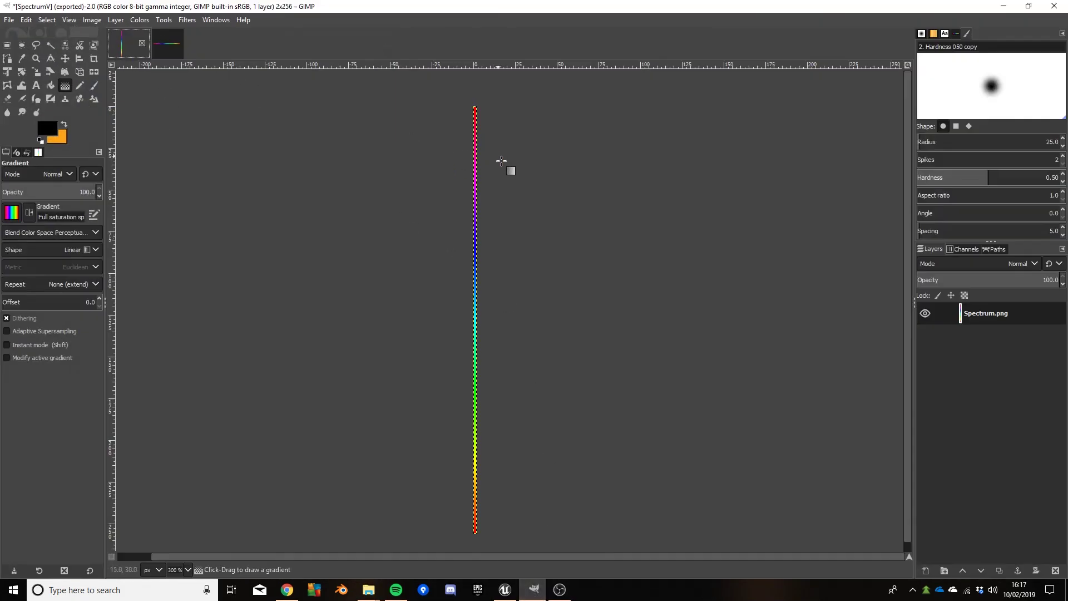
{"action": "scroll", "coordinate": [481, 163], "scroll_direction": "up", "scroll_amount": 5, "text": "ctrl"}
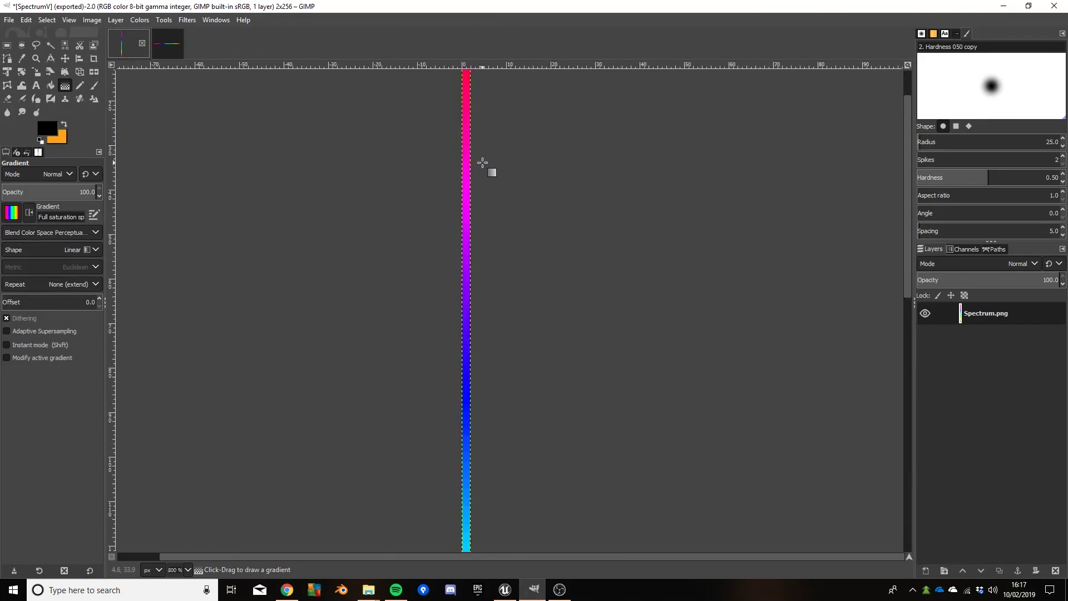
{"action": "left_click_drag", "start_coordinate": [909, 196], "coordinate": [947, 572]}
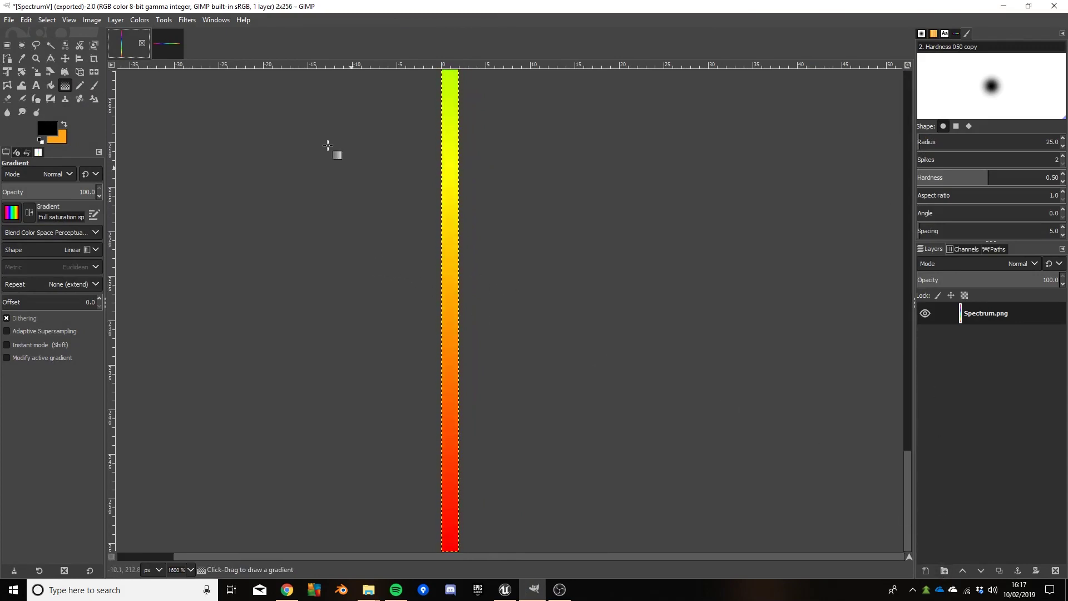
{"action": "left_click", "coordinate": [161, 44]}
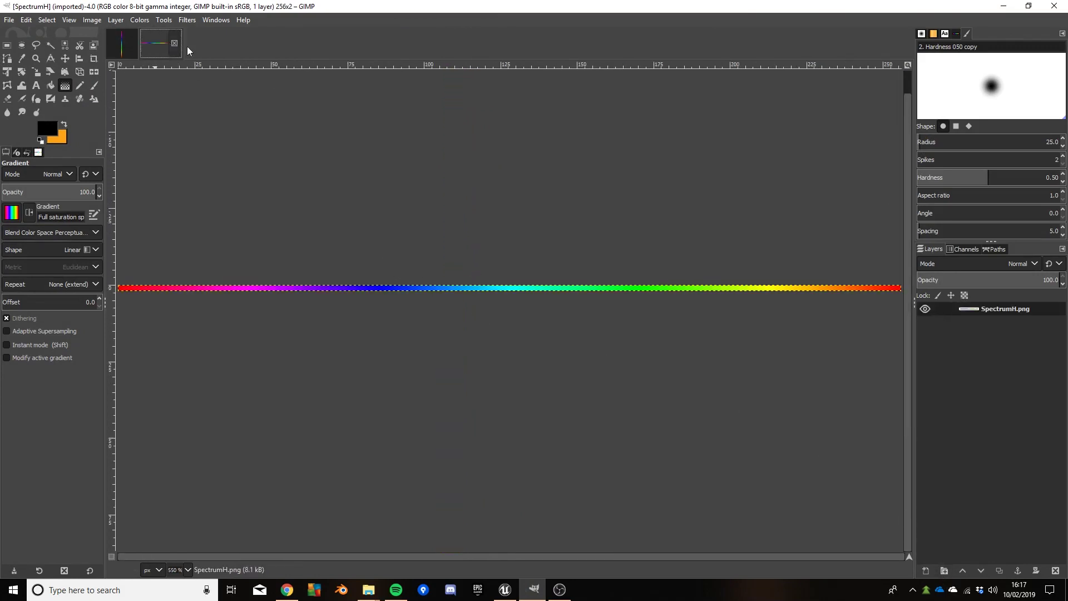
{"action": "scroll", "coordinate": [532, 343], "scroll_direction": "up", "scroll_amount": 5, "text": "ctrl"}
{"action": "scroll", "coordinate": [663, 327], "scroll_direction": "up", "scroll_amount": 3}
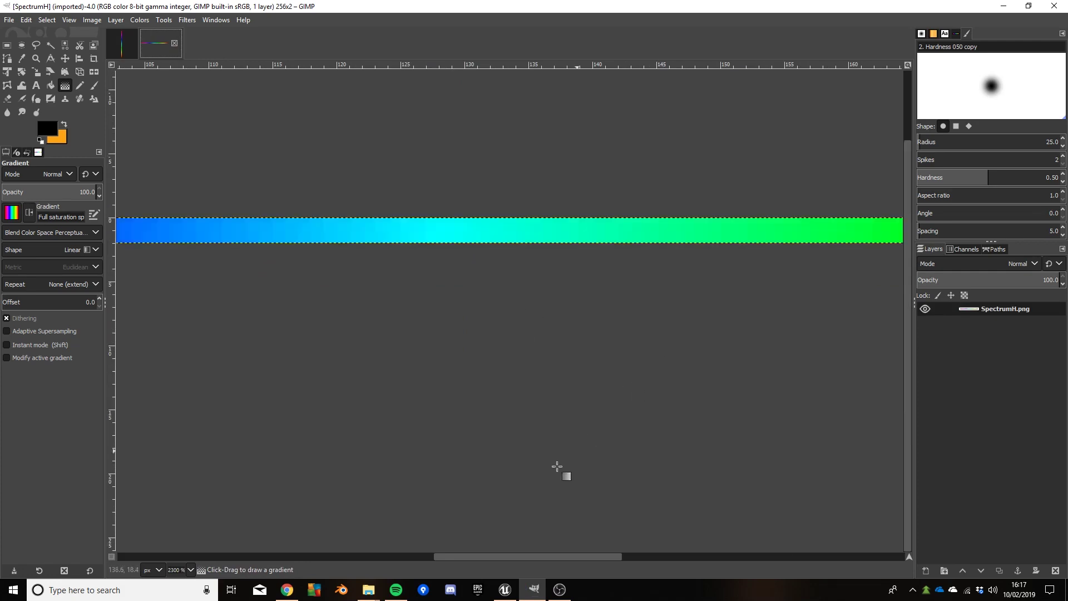
{"action": "left_click_drag", "start_coordinate": [554, 558], "coordinate": [536, 539]}
{"action": "scroll", "coordinate": [543, 314], "scroll_direction": "down", "scroll_amount": 3, "text": "ctrl"}
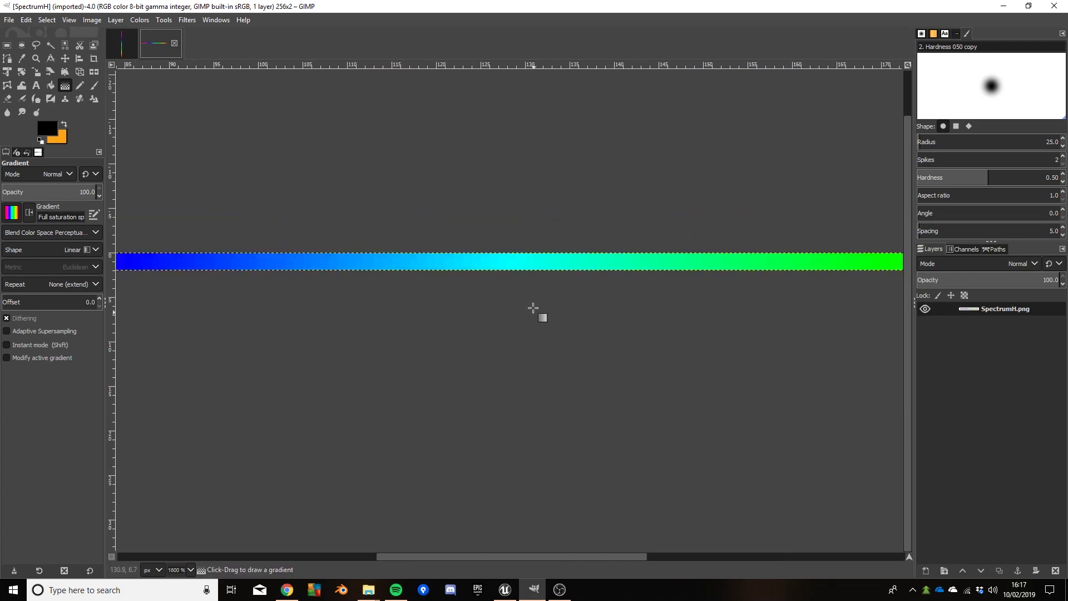
{"action": "scroll", "coordinate": [536, 283], "scroll_direction": "down", "scroll_amount": 1, "text": "ctrl"}
{"action": "left_click", "coordinate": [1000, 6]}
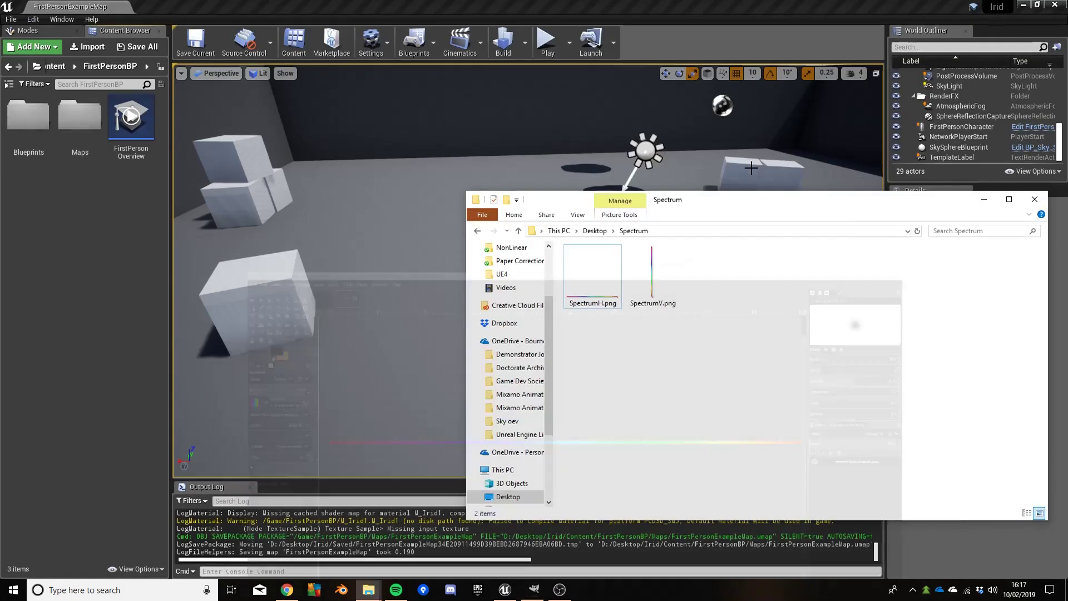
- Import SpectrumH.png and SpectrumV.png from the Spectrum folder into Unreal's FirstPersonBP content folder and save all assets
{"action": "left_click_drag", "start_coordinate": [710, 378], "coordinate": [595, 271]}
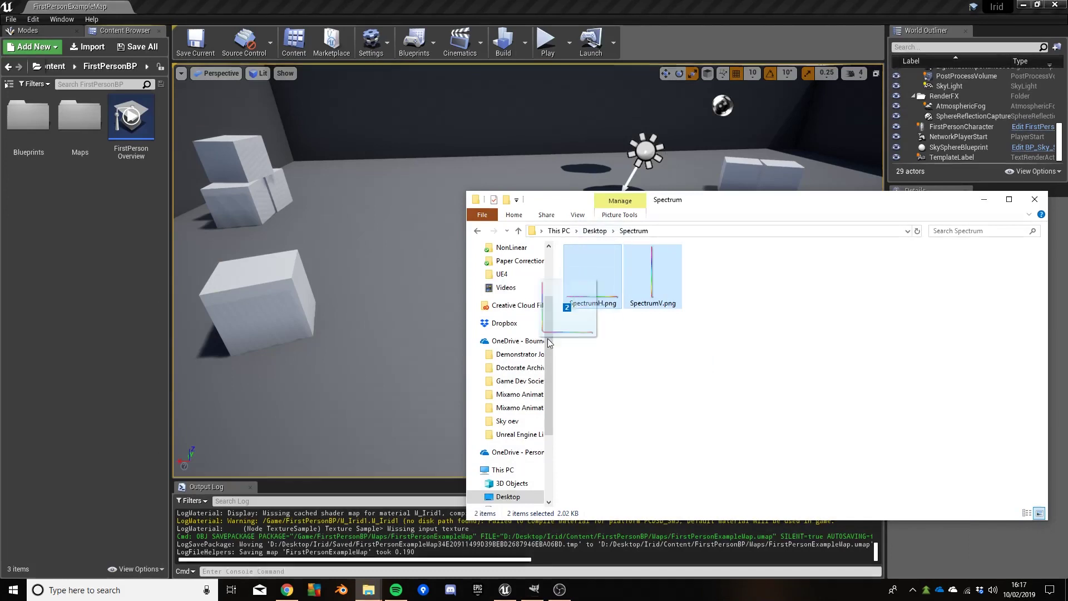
{"action": "left_click_drag", "start_coordinate": [36, 215], "coordinate": [34, 210]}
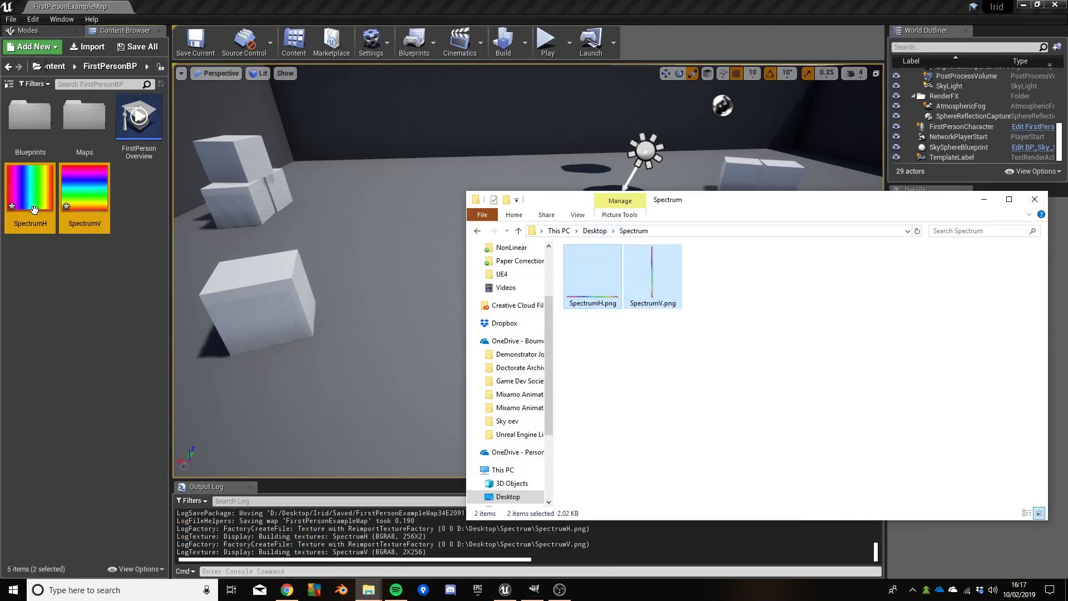
{"action": "left_click", "coordinate": [63, 283]}
{"action": "key", "text": "ctrl+shift+s"}
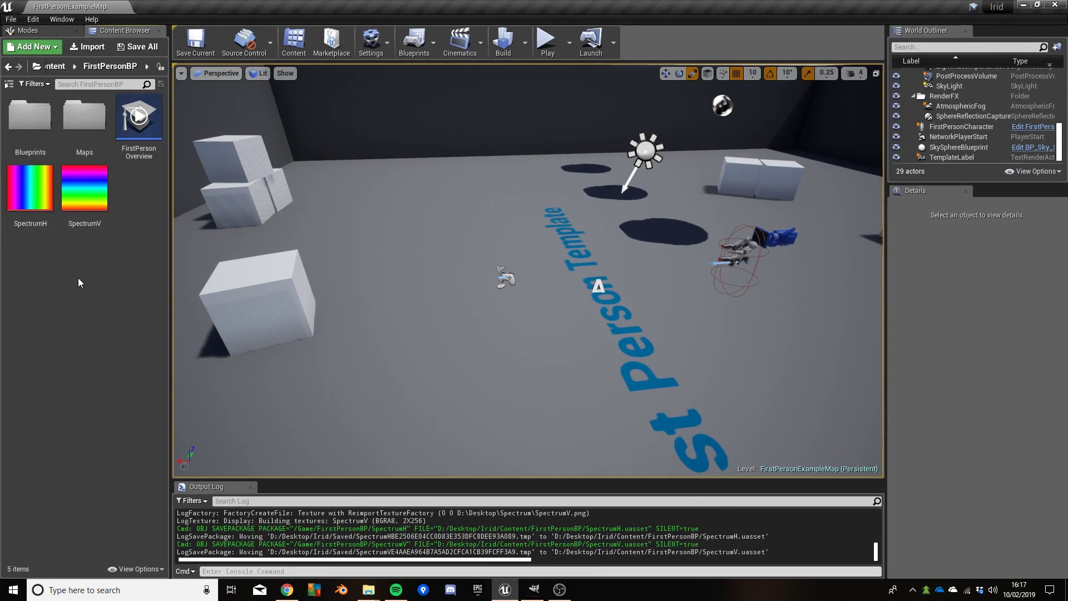
- Create a material named M_Irid in the FirstPersonBP folder and open it for editing
{"action": "right_click", "coordinate": [74, 269]}
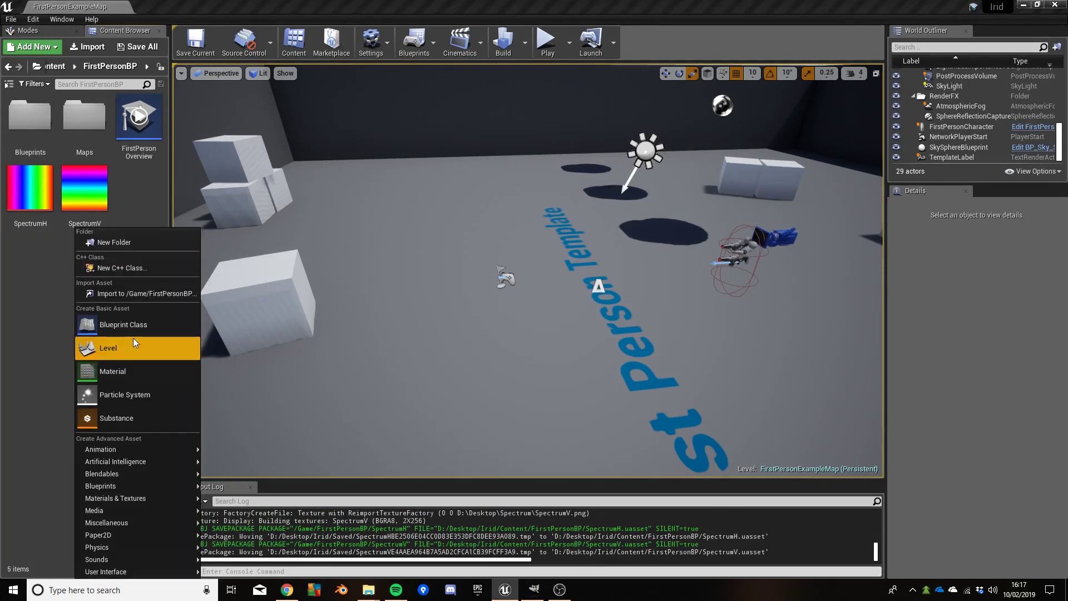
{"action": "left_click", "coordinate": [131, 369]}
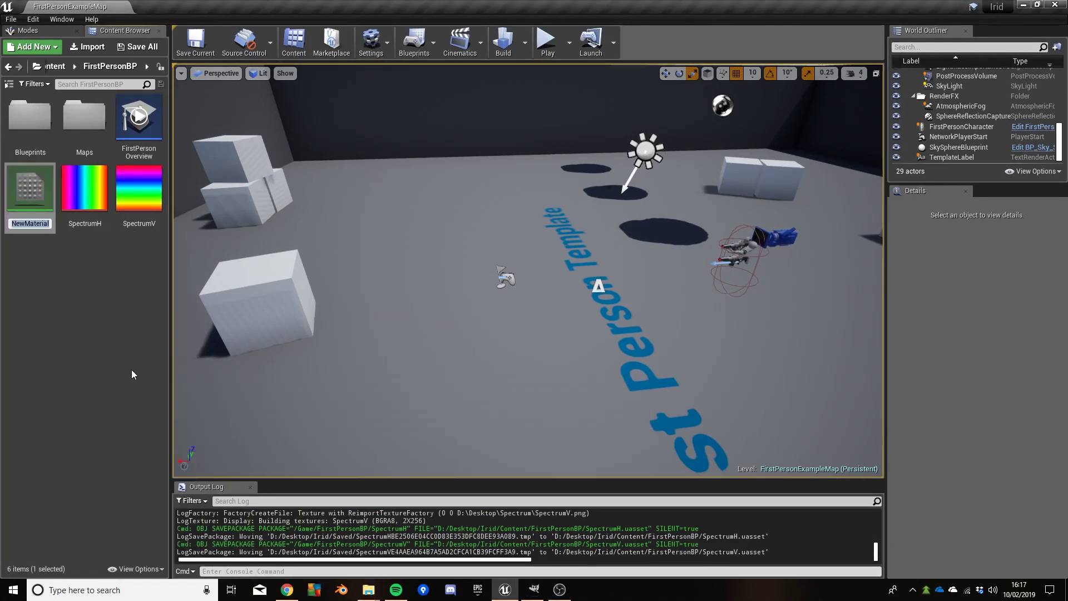
{"action": "type", "text": "M_Irid"}
{"action": "key", "text": "Return"}
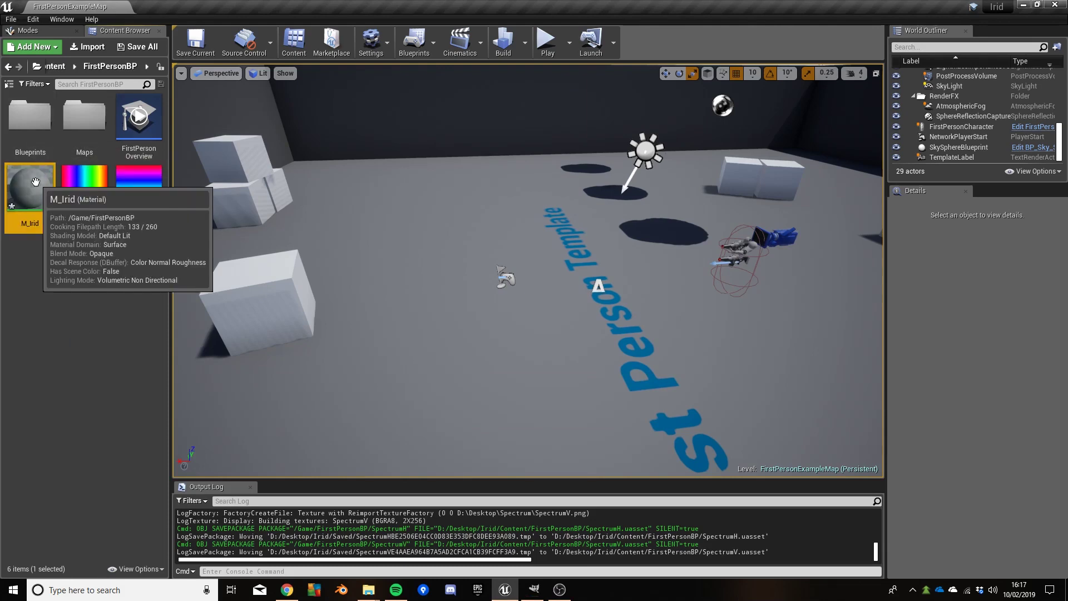
{"action": "double_click", "coordinate": [32, 198]}
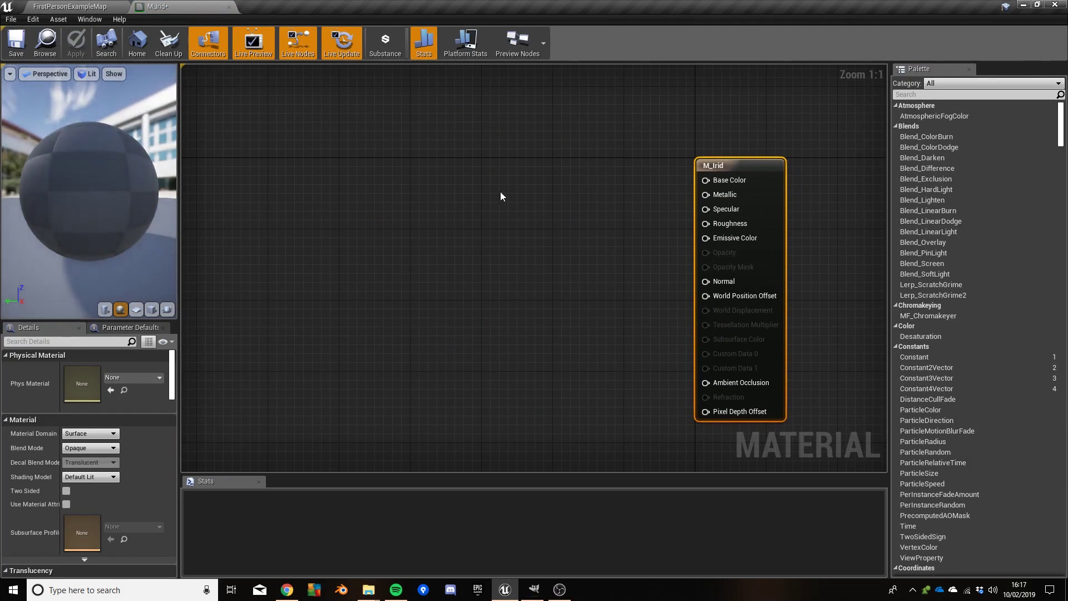
- Detach the M_Irid material editor into its own window and enlarge it while keeping the texture assets accessible
{"action": "left_click_drag", "start_coordinate": [182, 8], "coordinate": [406, 101]}
{"action": "left_click_drag", "start_coordinate": [585, 344], "coordinate": [585, 476]}
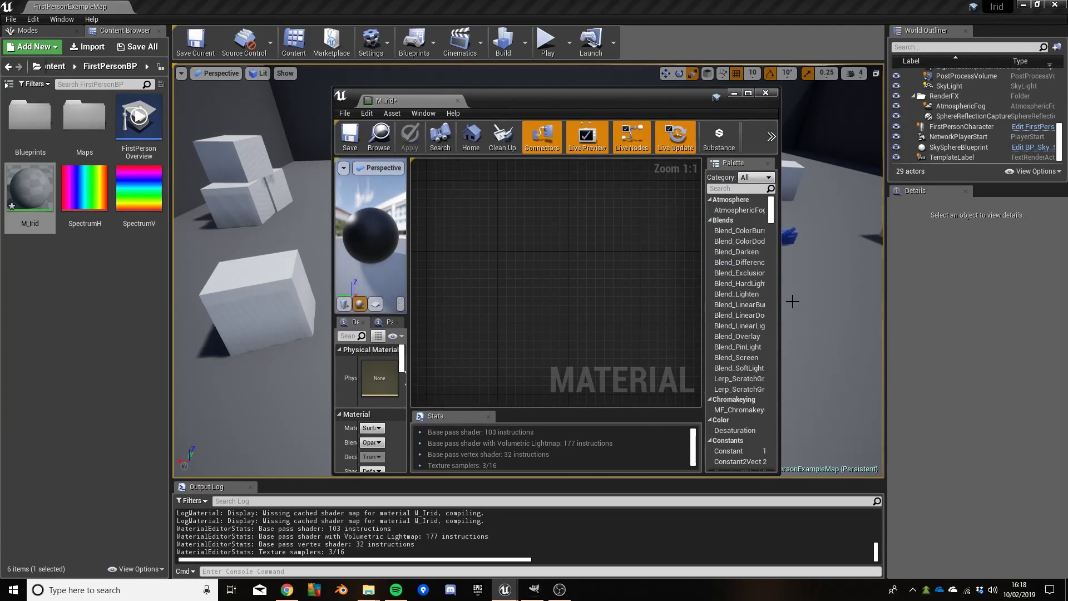
{"action": "left_click_drag", "start_coordinate": [947, 298], "coordinate": [949, 298]}
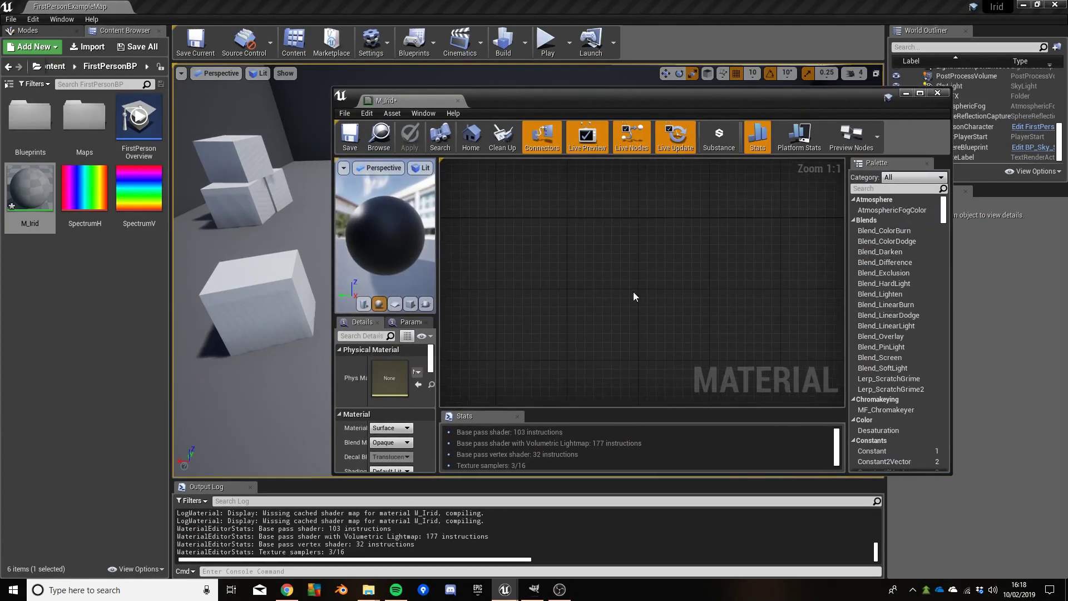
{"action": "scroll", "coordinate": [619, 295], "scroll_direction": "down", "scroll_amount": 1}
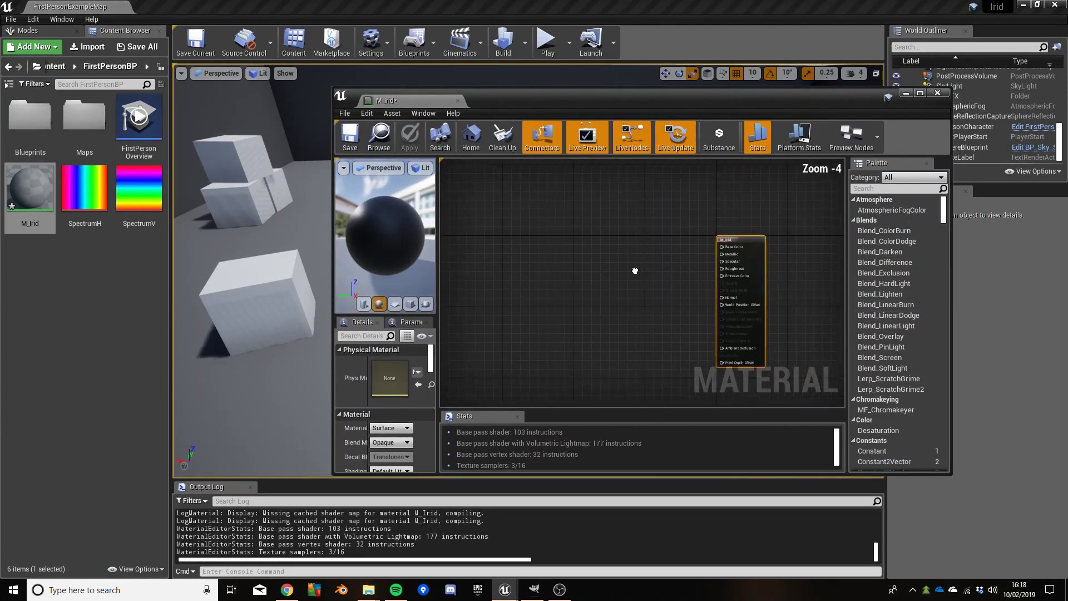
- Add two Texture Sample nodes, one above the other, to the left of the M_Irid output node
{"action": "key", "text": "t"}
{"action": "left_click", "coordinate": [547, 218]}
{"action": "right_click_drag", "start_coordinate": [574, 351], "coordinate": [575, 259]}
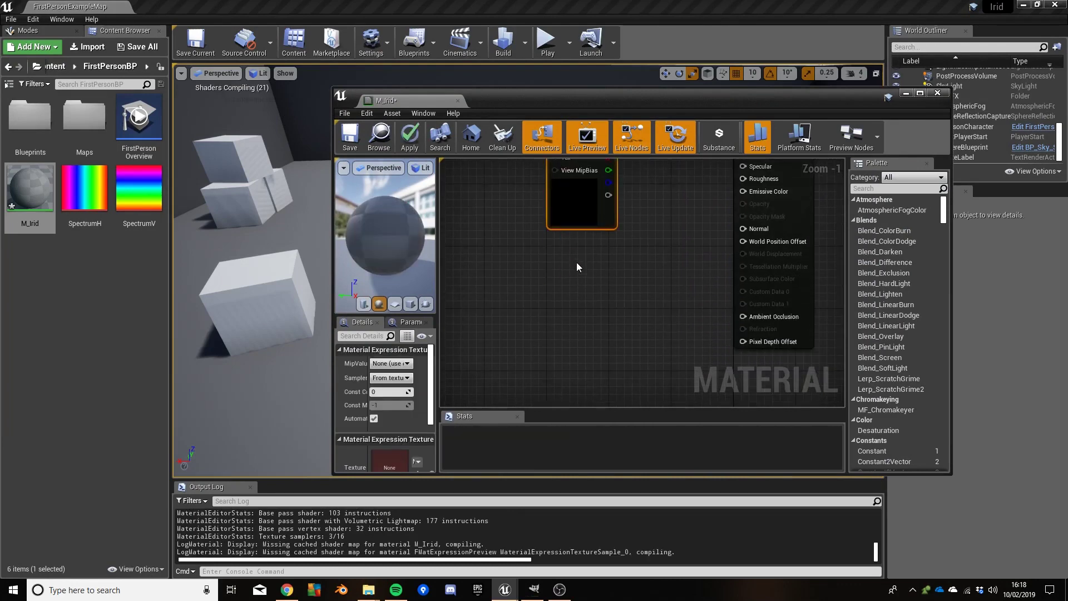
{"action": "key", "text": "t"}
{"action": "left_click", "coordinate": [553, 251]}
{"action": "right_click_drag", "start_coordinate": [511, 247], "coordinate": [565, 289]}
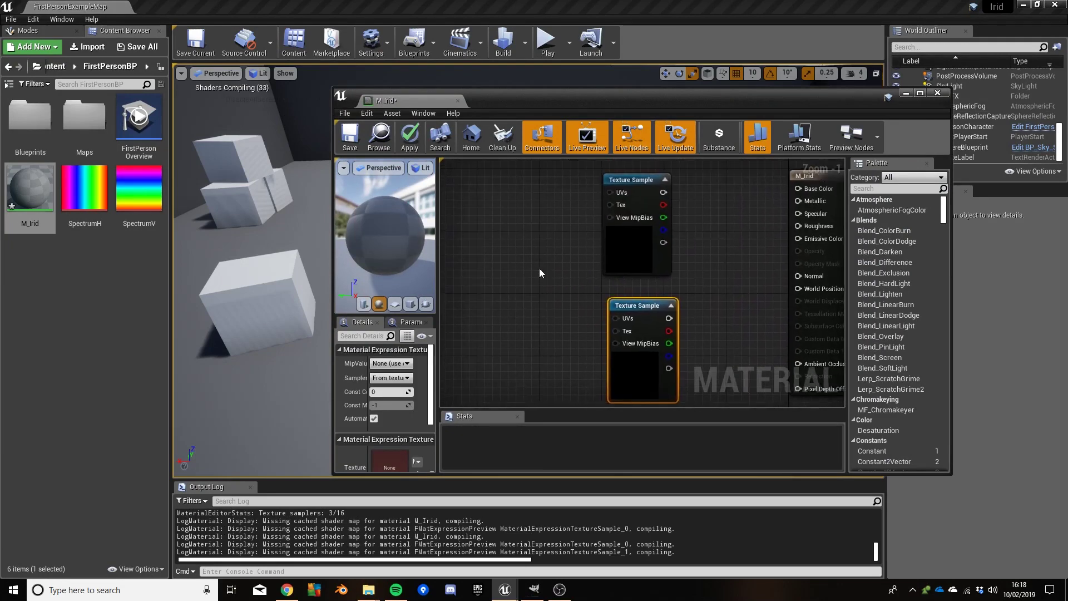
- Assign the SpectrumH texture to the upper Texture Sample node
{"action": "left_click", "coordinate": [629, 239]}
{"action": "left_click", "coordinate": [85, 189]}
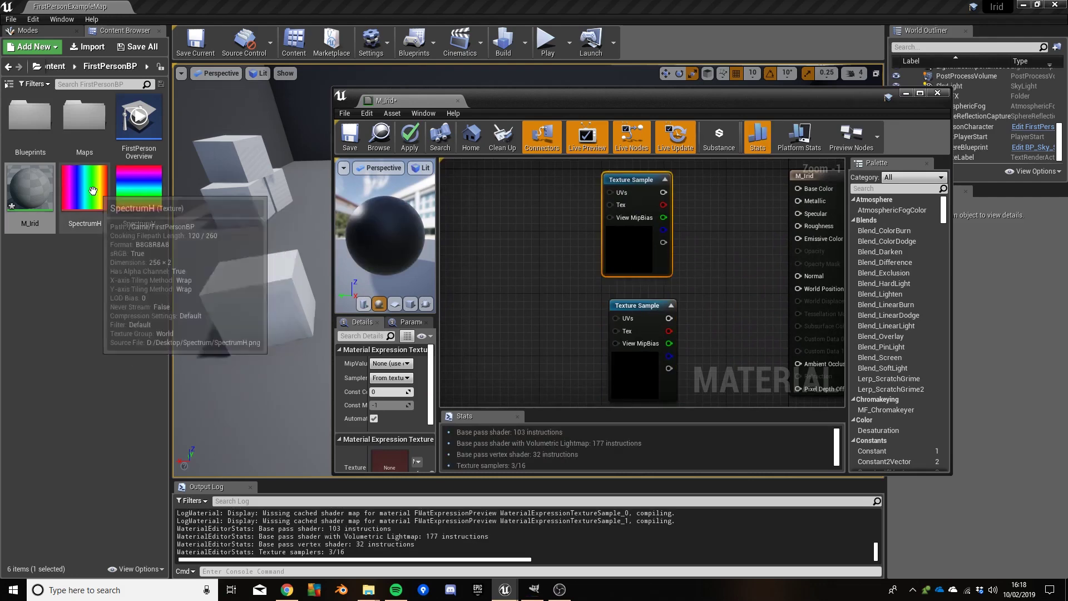
{"action": "scroll", "coordinate": [389, 401], "scroll_direction": "down", "scroll_amount": 2}
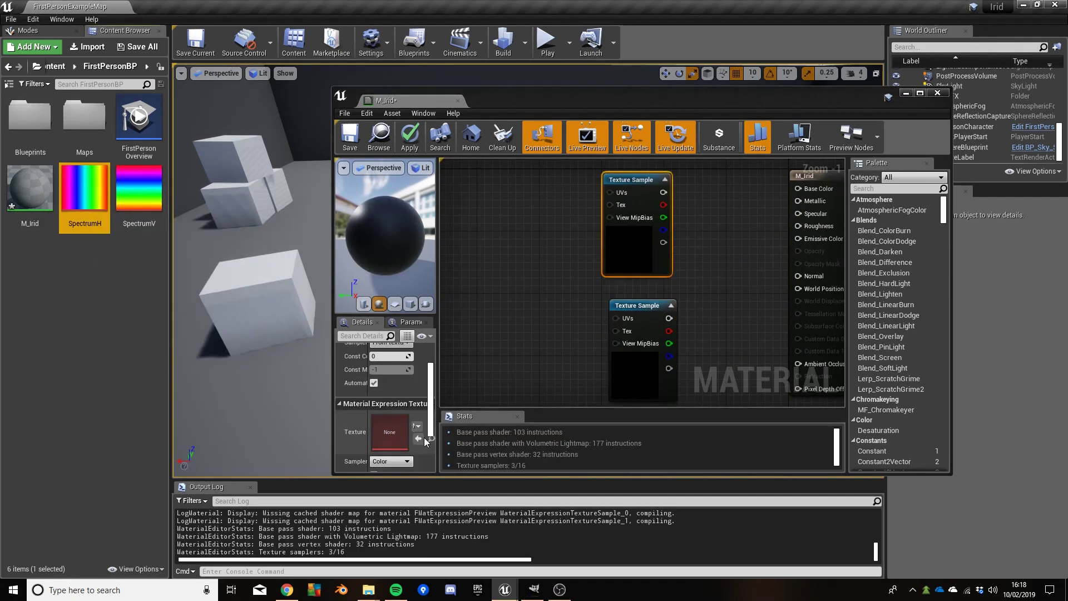
{"action": "left_click", "coordinate": [418, 440]}
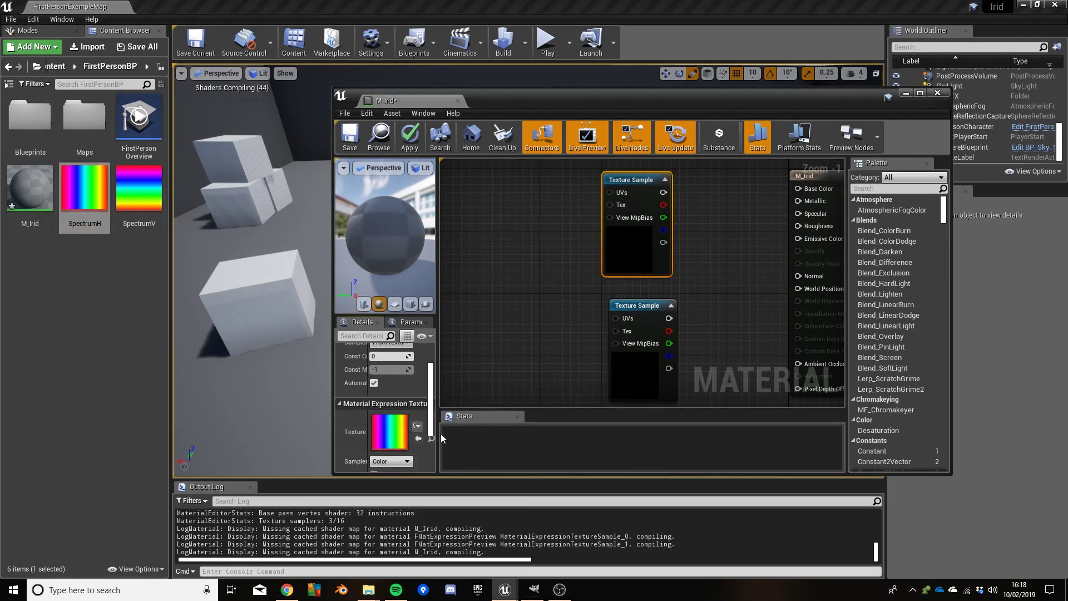
- Assign the SpectrumV texture to the lower Texture Sample node and align it beneath the upper one
{"action": "left_click", "coordinate": [637, 376]}
{"action": "left_click", "coordinate": [139, 189]}
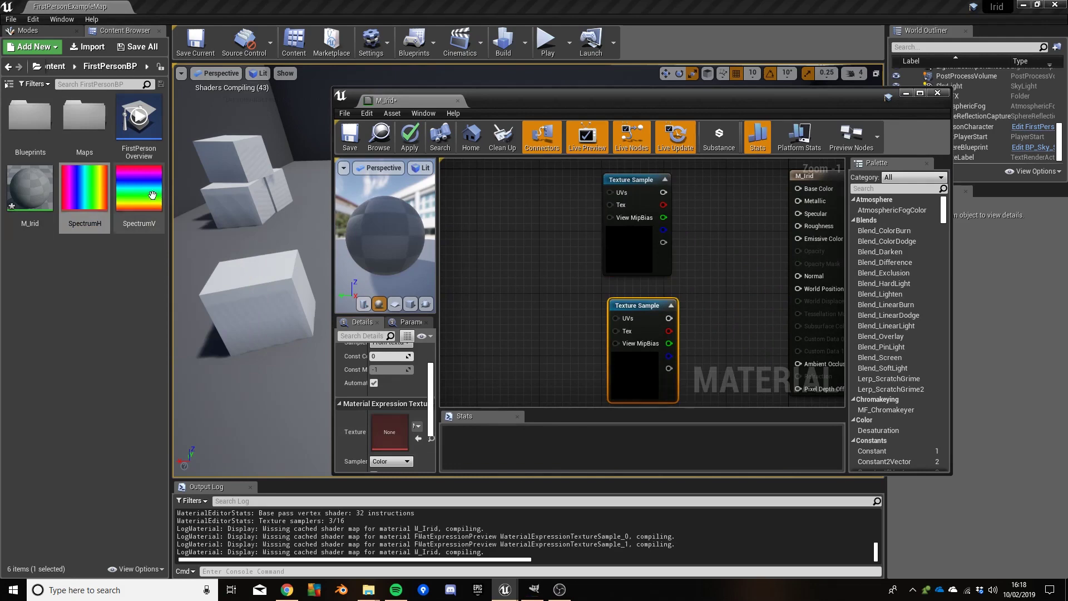
{"action": "left_click", "coordinate": [418, 440]}
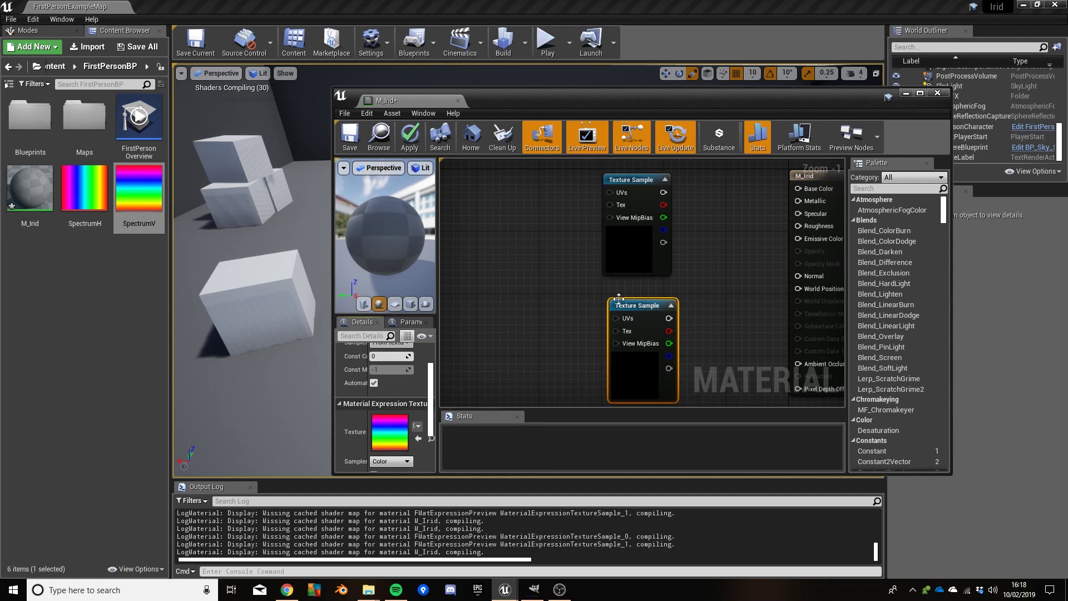
{"action": "left_click_drag", "start_coordinate": [619, 299], "coordinate": [613, 294]}
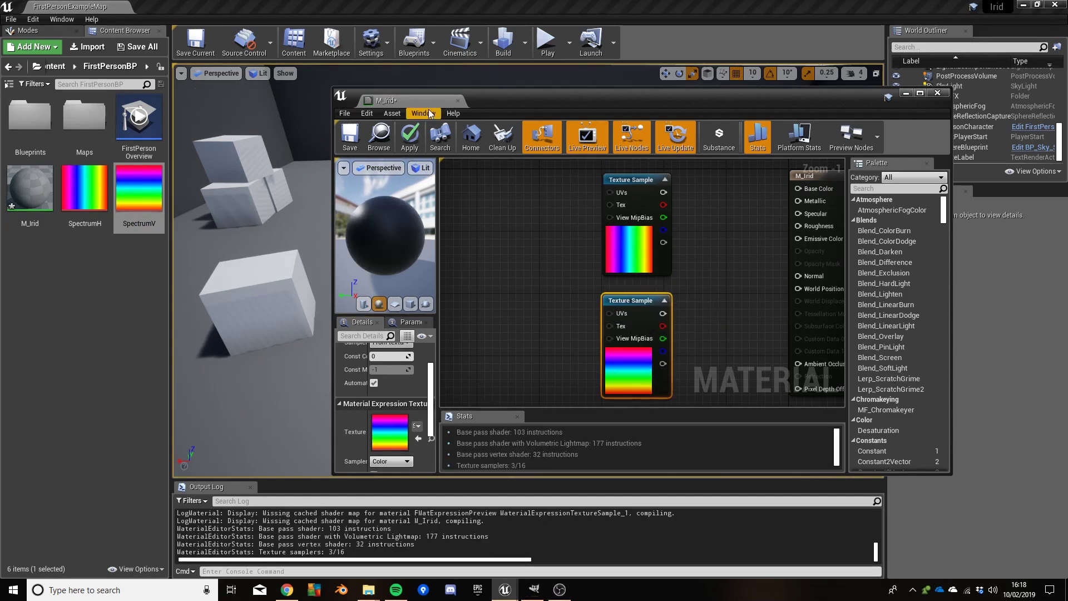
- Dock the material editor back into the main window and move both Texture Sample nodes farther left of the output node
{"action": "left_click_drag", "start_coordinate": [423, 103], "coordinate": [284, 8]}
{"action": "right_click_drag", "start_coordinate": [293, 184], "coordinate": [537, 280]}
{"action": "left_click_drag", "start_coordinate": [490, 164], "coordinate": [693, 383]}
{"action": "right_click_drag", "start_coordinate": [695, 384], "coordinate": [766, 351]}
{"action": "left_click_drag", "start_coordinate": [681, 149], "coordinate": [432, 208]}
{"action": "right_click_drag", "start_coordinate": [588, 274], "coordinate": [609, 222]}
{"action": "left_click", "coordinate": [609, 222]}
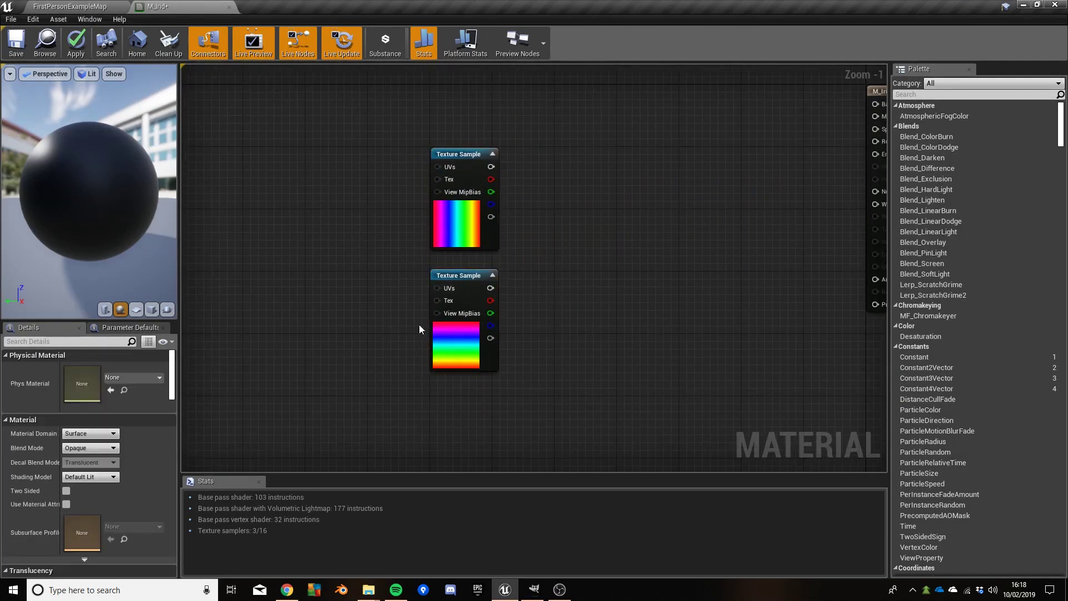
- Move the SpectrumV Texture Sample node slightly down to widen the gap beneath the SpectrumH node
{"action": "left_click_drag", "start_coordinate": [457, 288], "coordinate": [458, 292]}
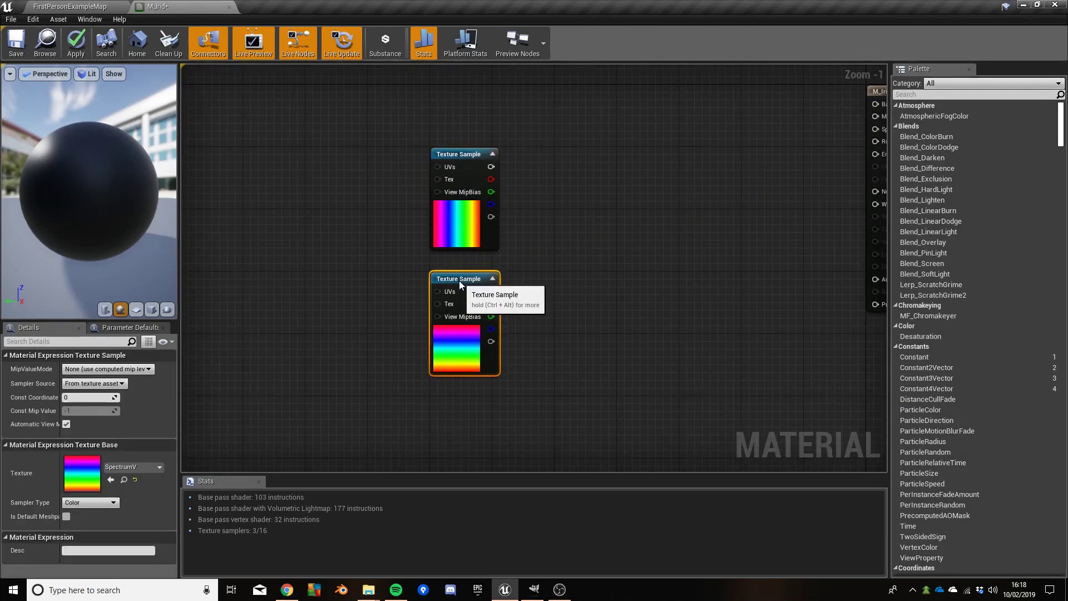
{"action": "right_click_drag", "start_coordinate": [667, 205], "coordinate": [605, 205]}
{"action": "right_click_drag", "start_coordinate": [536, 243], "coordinate": [663, 235]}
{"action": "mouse_move", "coordinate": [482, 263]}
{"action": "right_mouse_down"}
{"action": "mouse_move", "coordinate": [436, 253]}
{"action": "mouse_move", "coordinate": [474, 245]}
{"action": "right_mouse_up"}
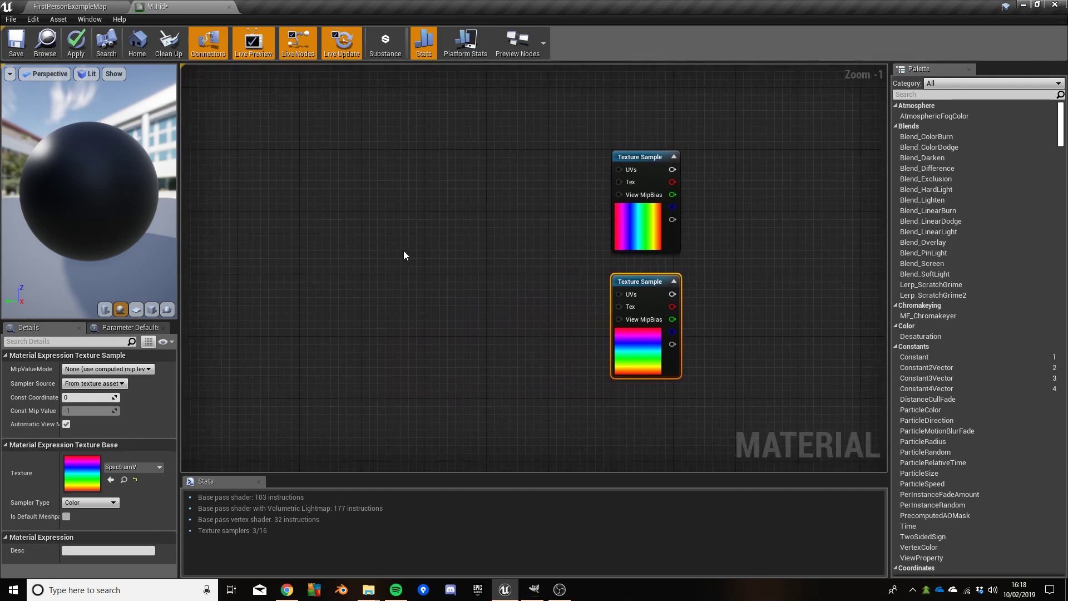
- Paste another Texture Sample node to the left of the spectrum samples and assign it the T_CobbleStone_Pebble_N texture
{"action": "key", "text": "ctrl+v"}
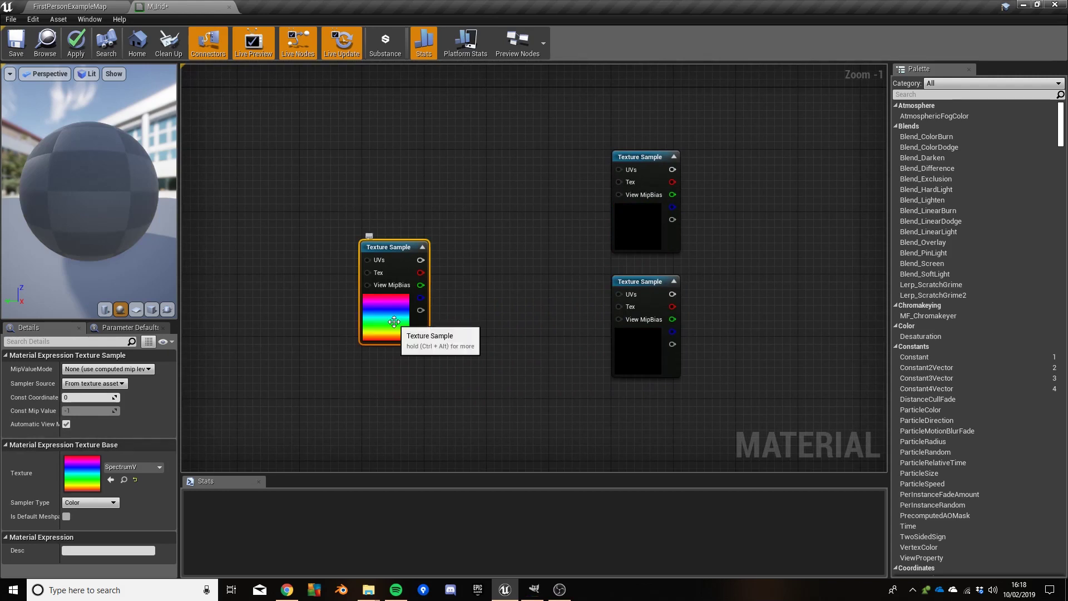
{"action": "left_click", "coordinate": [138, 465]}
{"action": "type", "text": "cobble"}
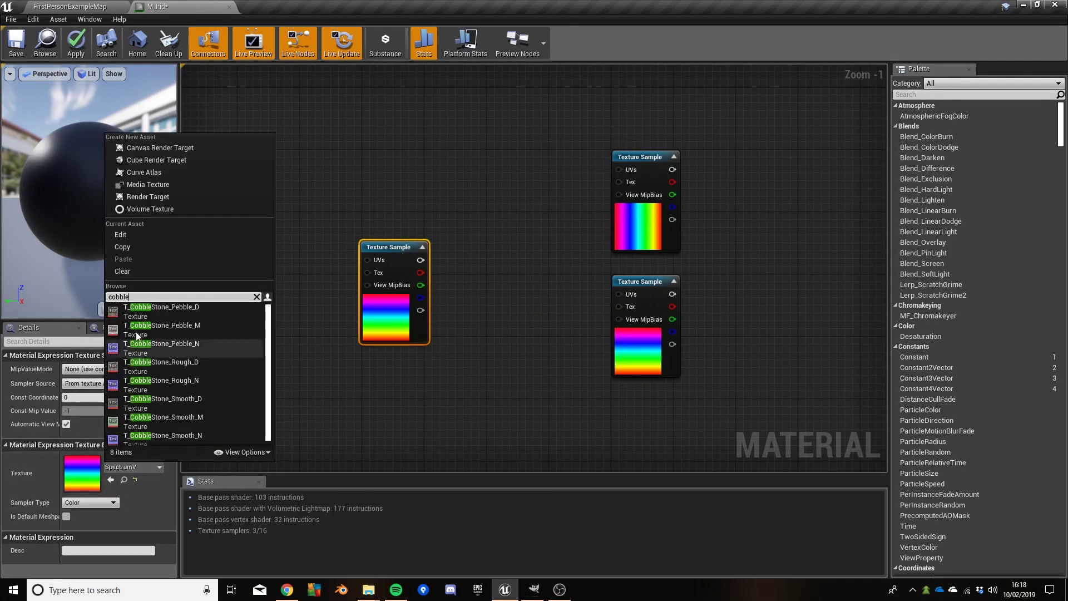
{"action": "left_click", "coordinate": [198, 345]}
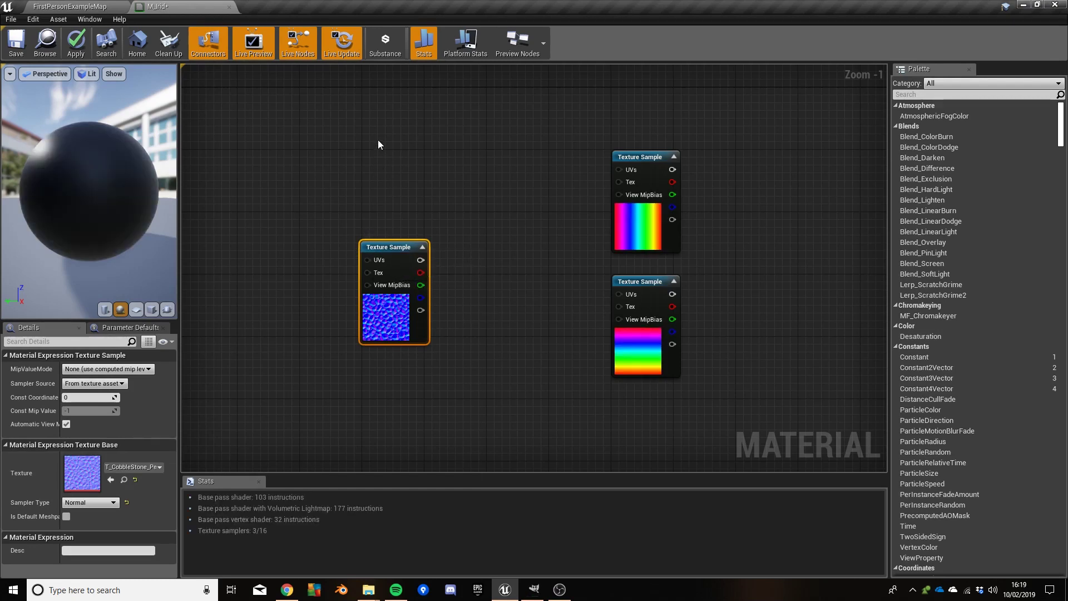
- Add a CameraVectorWS node above the cobblestone normal Texture Sample and shift both nodes farther left, aligned with each other
{"action": "right_click", "coordinate": [364, 151]}
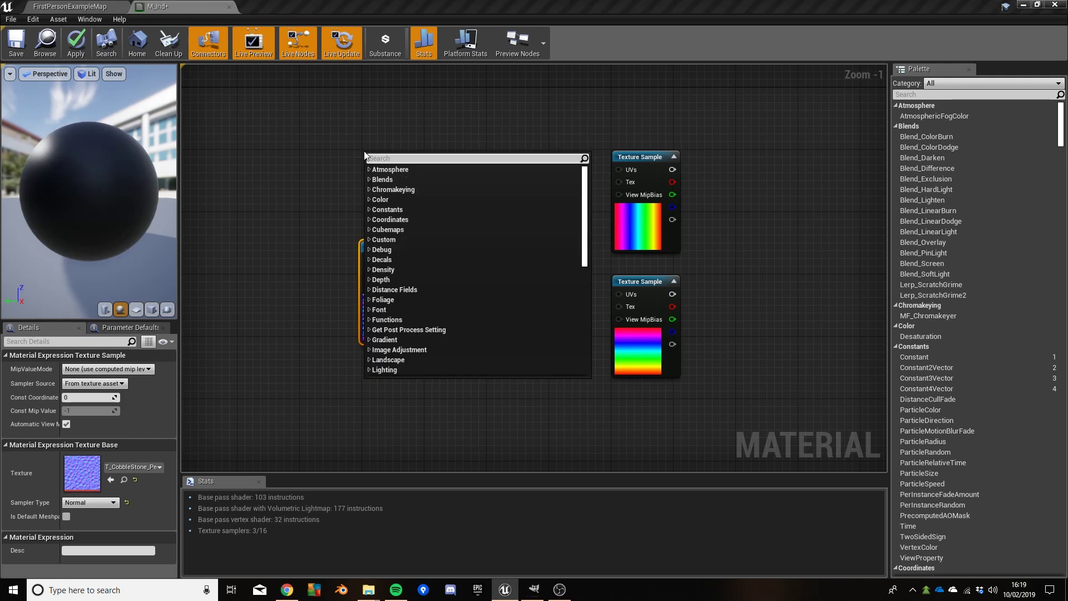
{"action": "type", "text": "camera vec"}
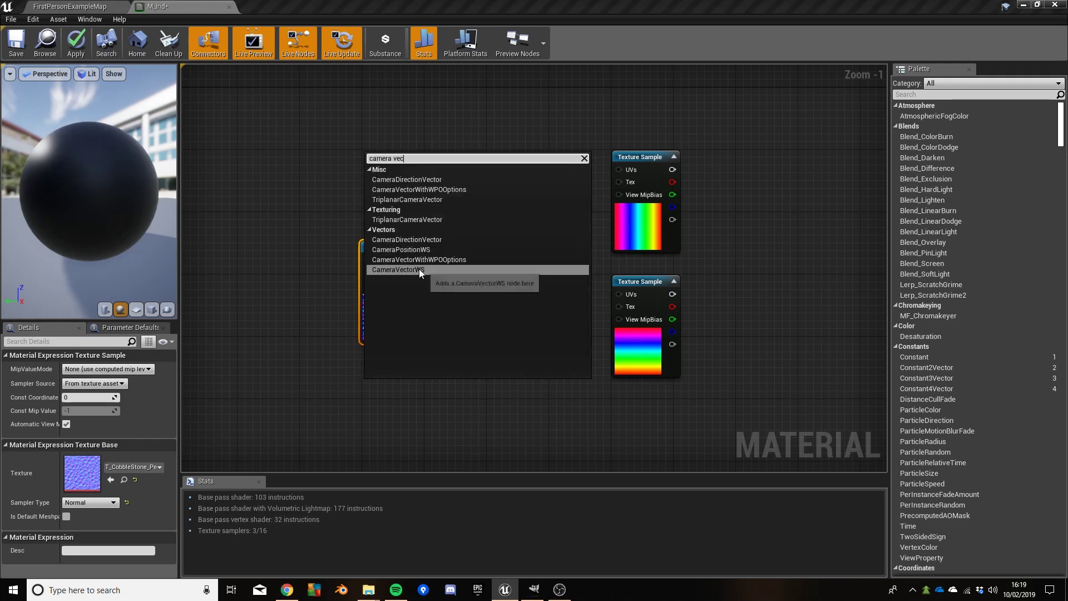
{"action": "left_click", "coordinate": [419, 270]}
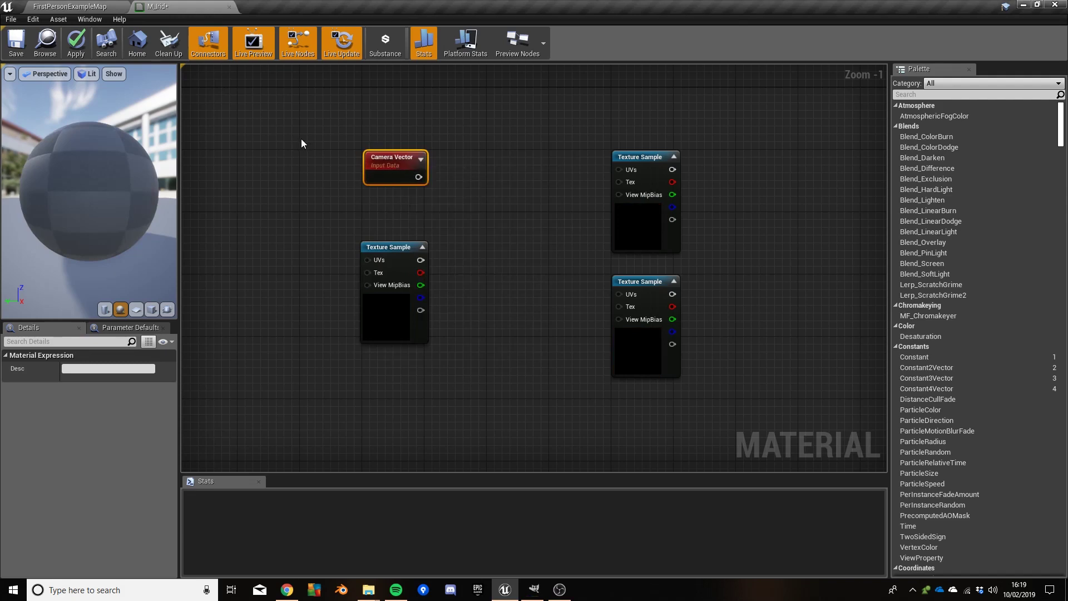
{"action": "left_click_drag", "start_coordinate": [302, 139], "coordinate": [333, 255]}
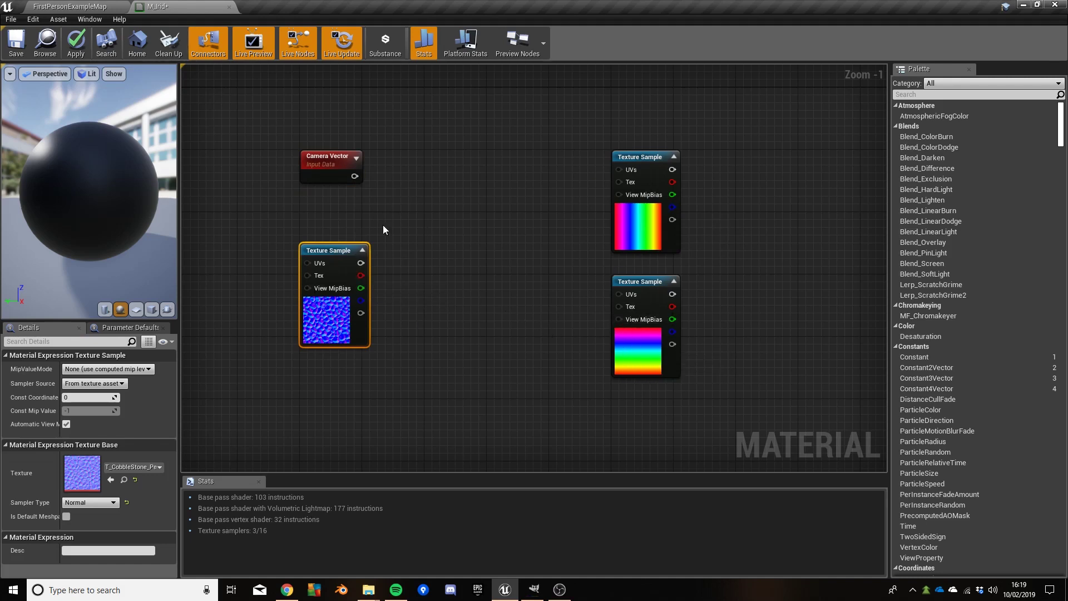
{"action": "left_click_drag", "start_coordinate": [277, 131], "coordinate": [383, 200]}
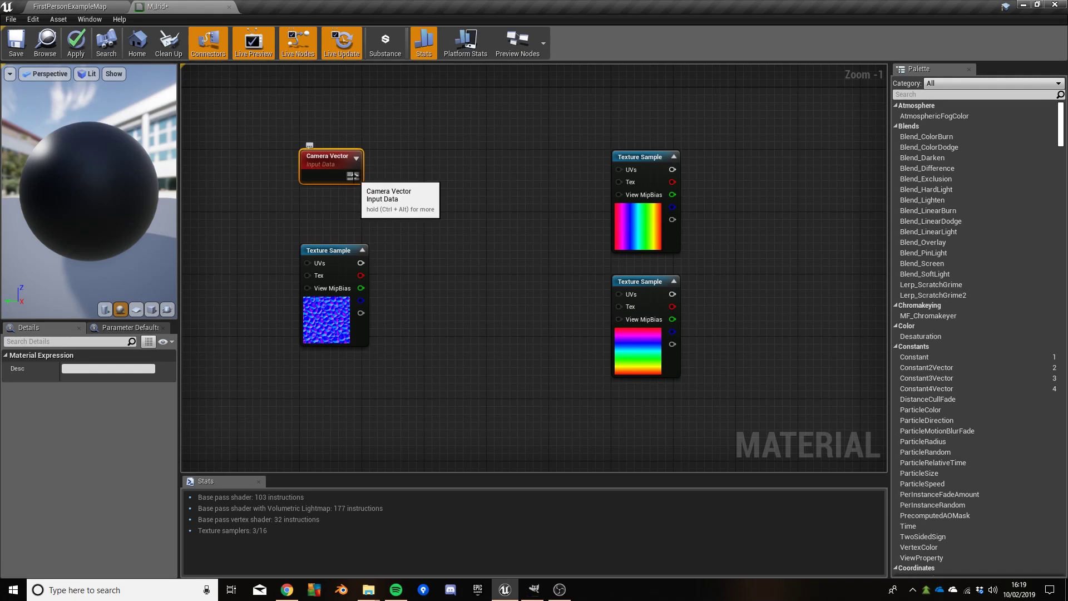
- Feed the Camera Vector output into a new ComponentMask node with R and G enabled, placed beside it
{"action": "left_click_drag", "start_coordinate": [354, 175], "coordinate": [400, 176]}
{"action": "type", "text": "comp"}
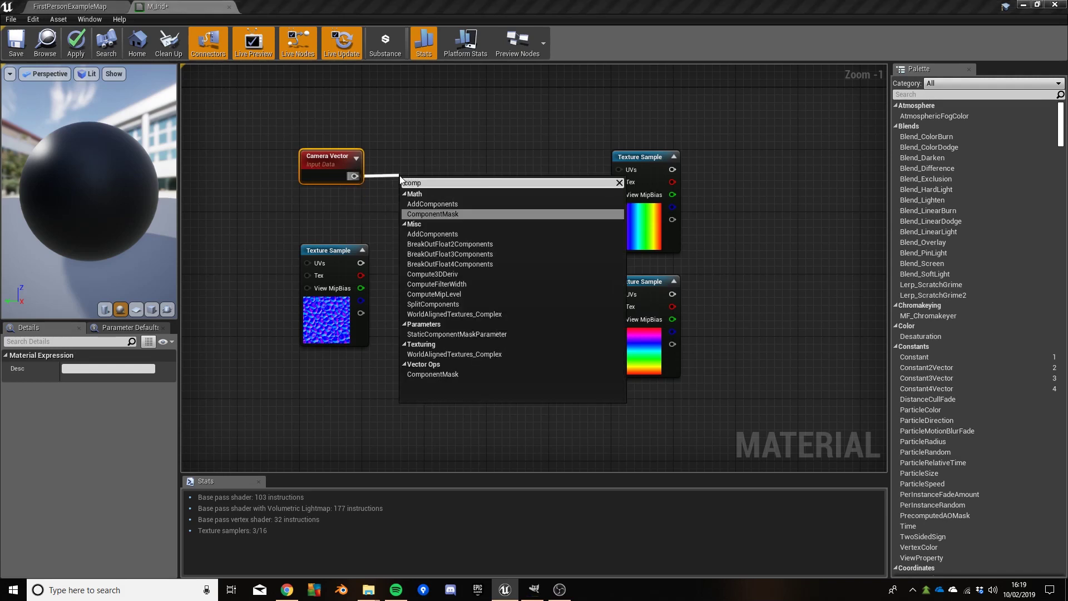
{"action": "key", "text": "Return"}
{"action": "left_click_drag", "start_coordinate": [417, 179], "coordinate": [403, 161]}
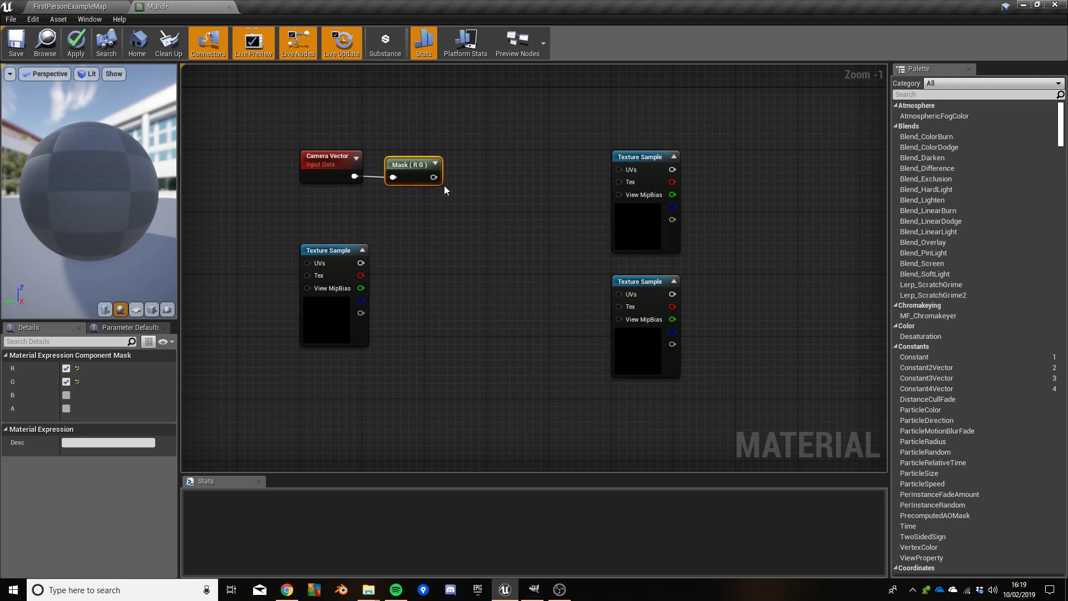
- Add the R G mask to the cobblestone sample's red channel with an Add node and feed the sum into the SpectrumH sample's UVs
{"action": "left_click_drag", "start_coordinate": [436, 179], "coordinate": [473, 177]}
{"action": "type", "text": "add"}
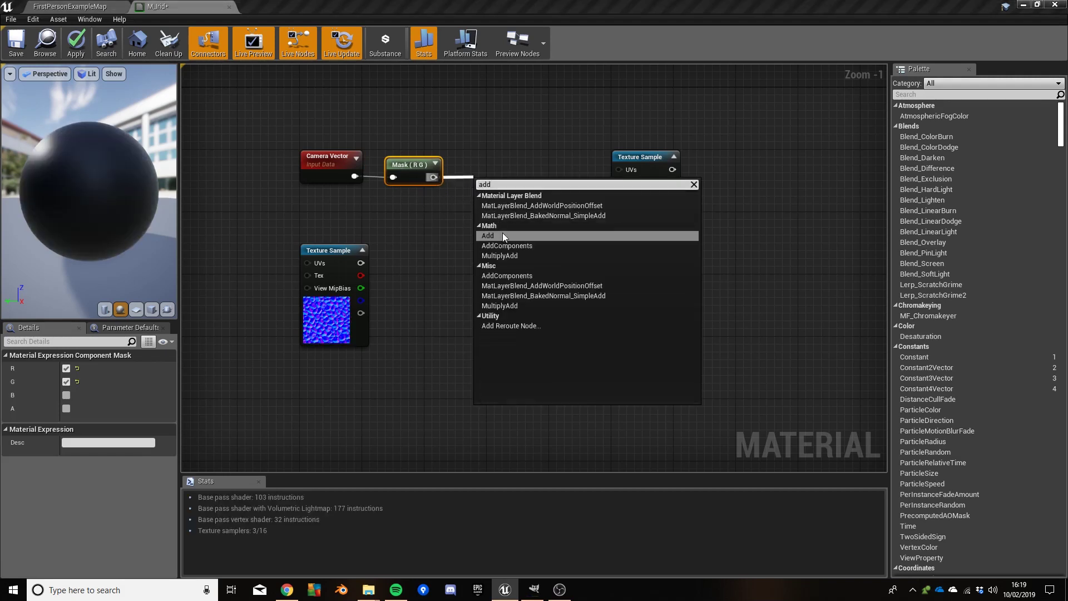
{"action": "left_click", "coordinate": [496, 239]}
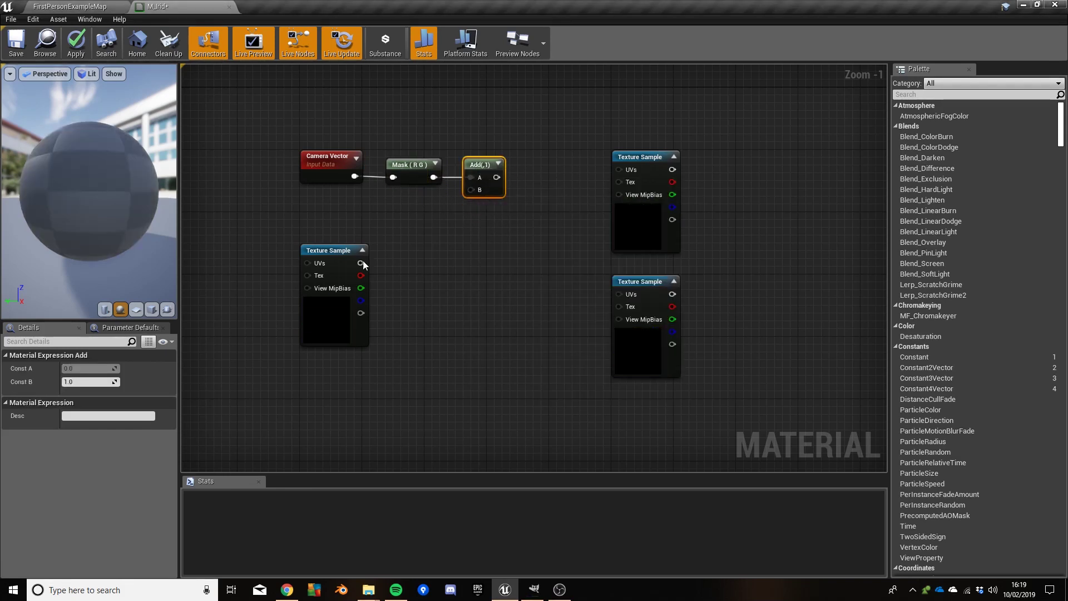
{"action": "left_click_drag", "start_coordinate": [361, 276], "coordinate": [644, 187]}
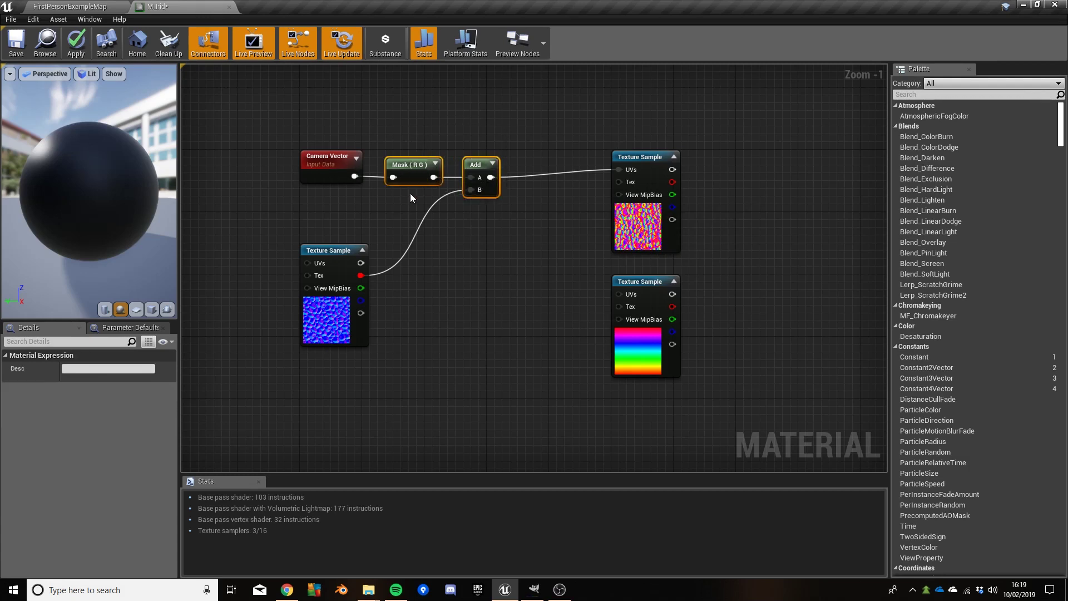
- Duplicate the Mask and Add nodes below the originals and set the copied mask to the G and B channels
{"action": "key", "text": "ctrl+w"}
{"action": "left_click_drag", "start_coordinate": [408, 214], "coordinate": [443, 292]}
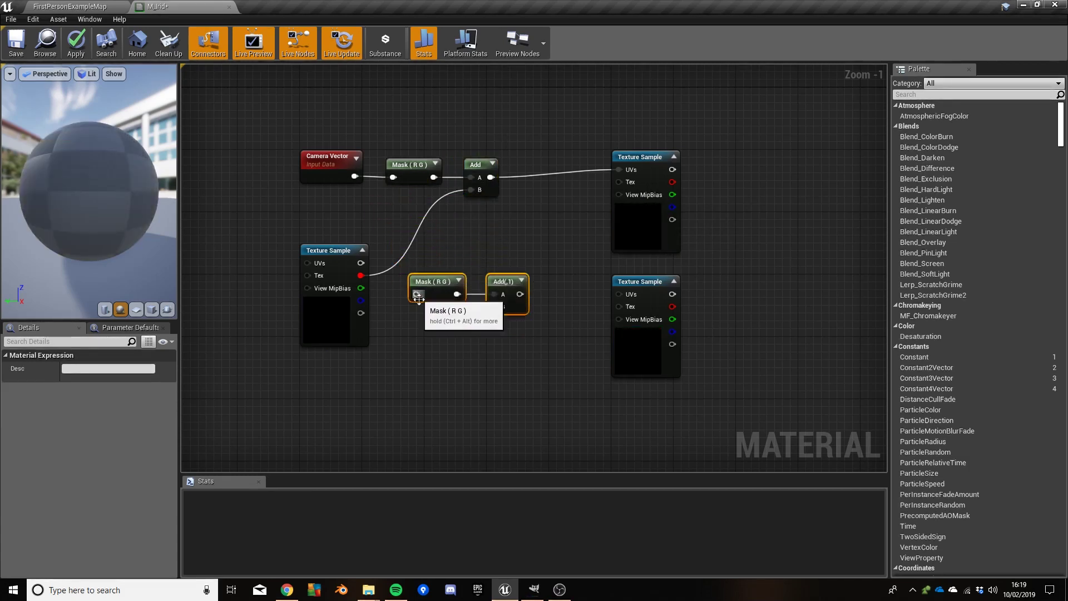
{"action": "left_click", "coordinate": [440, 281]}
{"action": "left_click", "coordinate": [66, 395]}
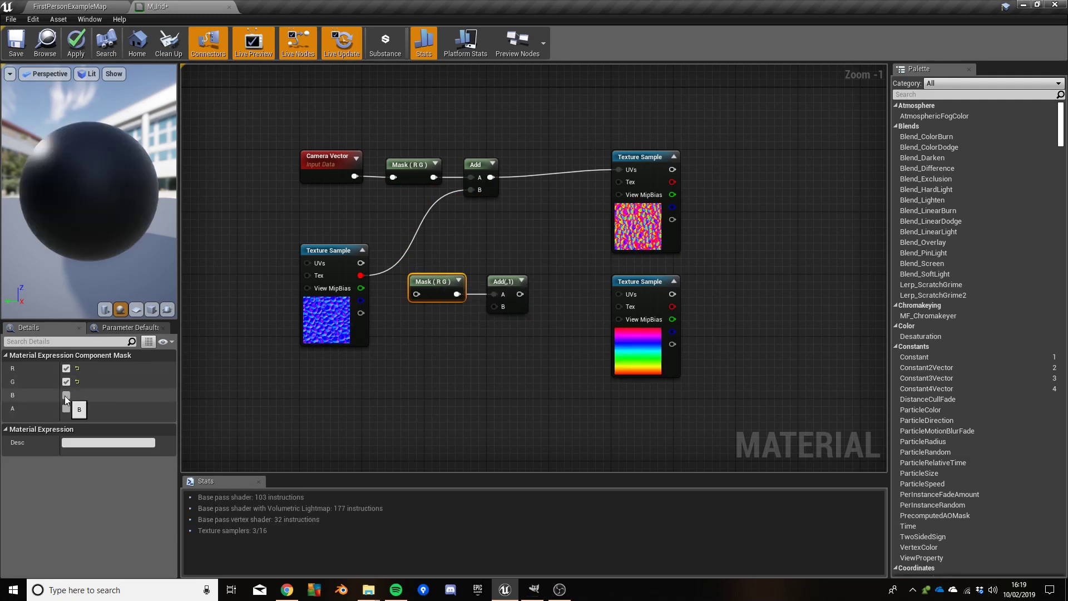
{"action": "left_click", "coordinate": [66, 369]}
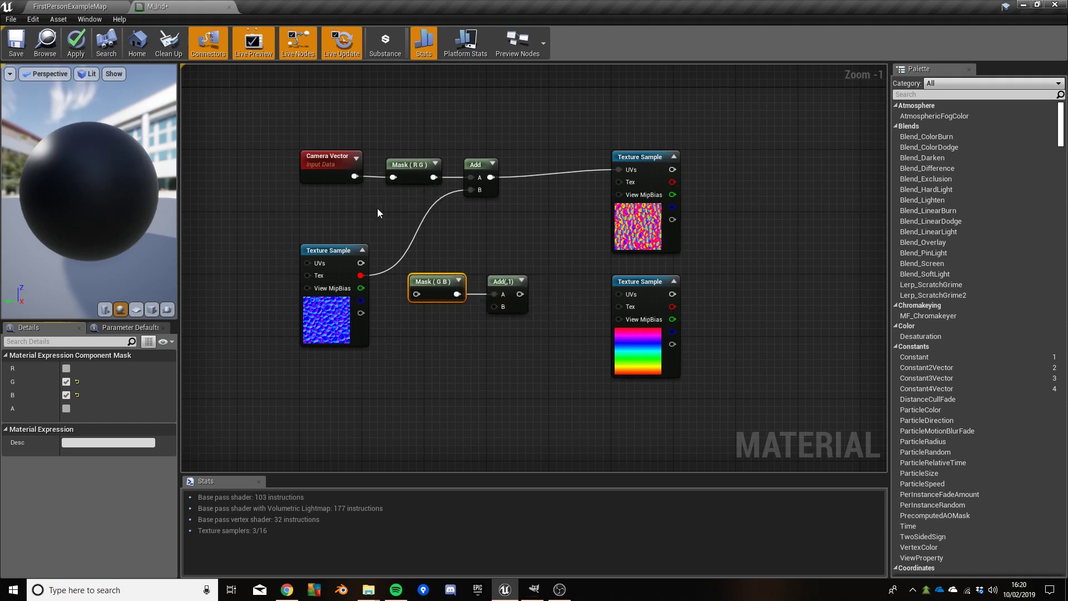
- Wire Camera Vector into the G B mask, the cobblestone sample's green channel into the copied Add's B, and its output into SpectrumV's UVs
{"action": "left_click_drag", "start_coordinate": [353, 176], "coordinate": [416, 295]}
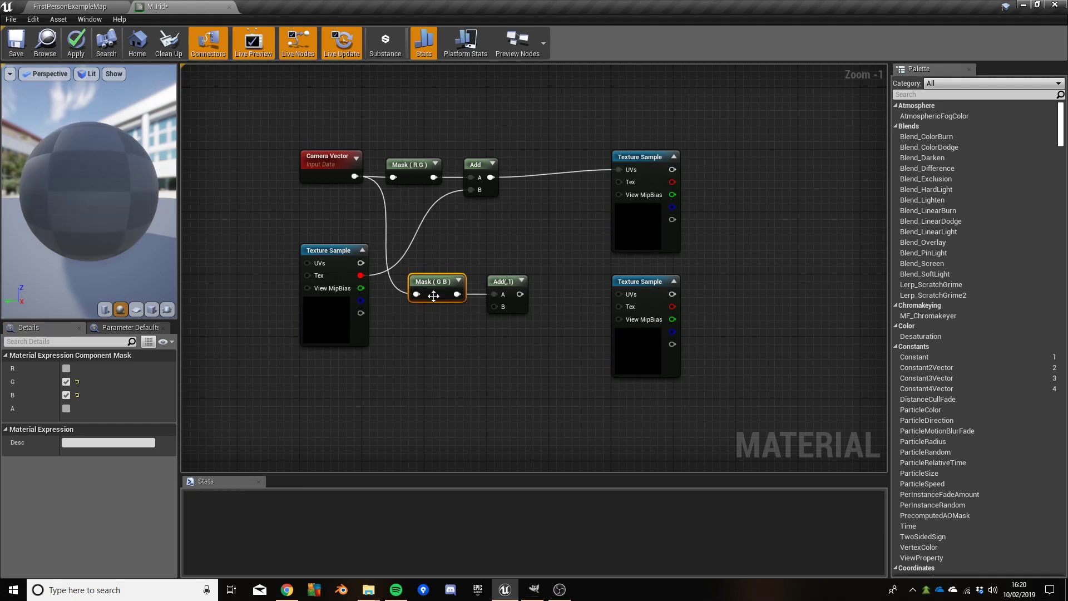
{"action": "left_click_drag", "start_coordinate": [363, 289], "coordinate": [619, 295]}
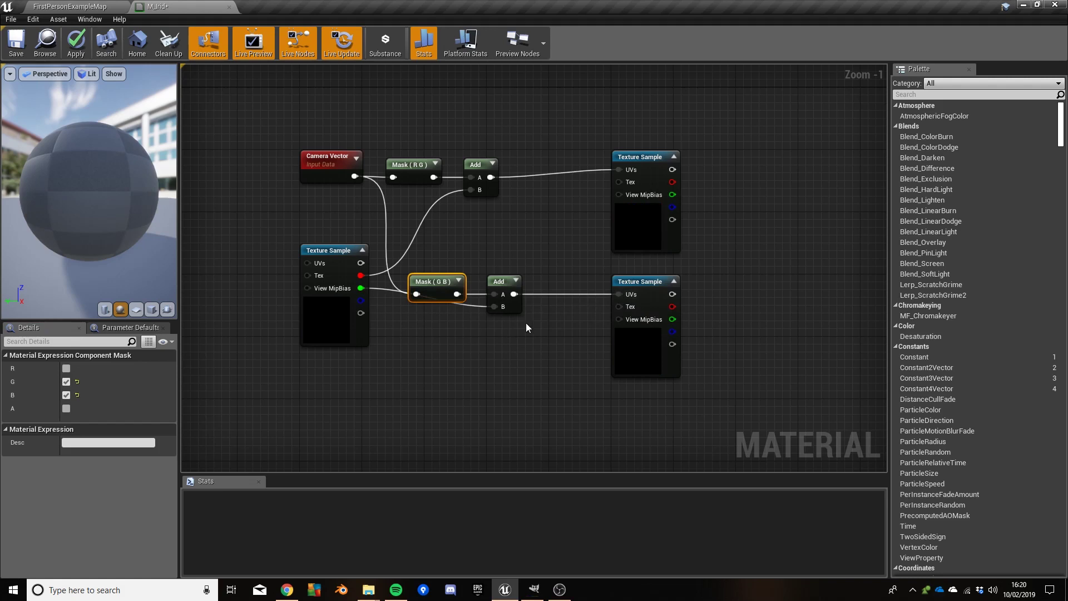
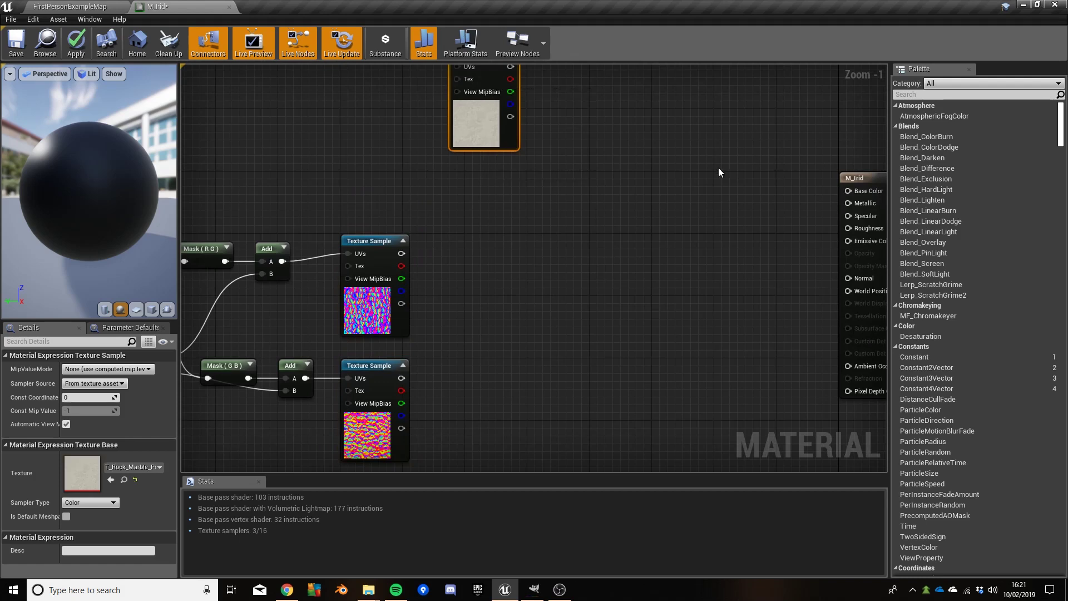
- Add one Lerp node beside the two spectrum samples and a second Lerp node between the marble sample and the output node
{"action": "right_click_drag", "start_coordinate": [523, 289], "coordinate": [556, 249]}
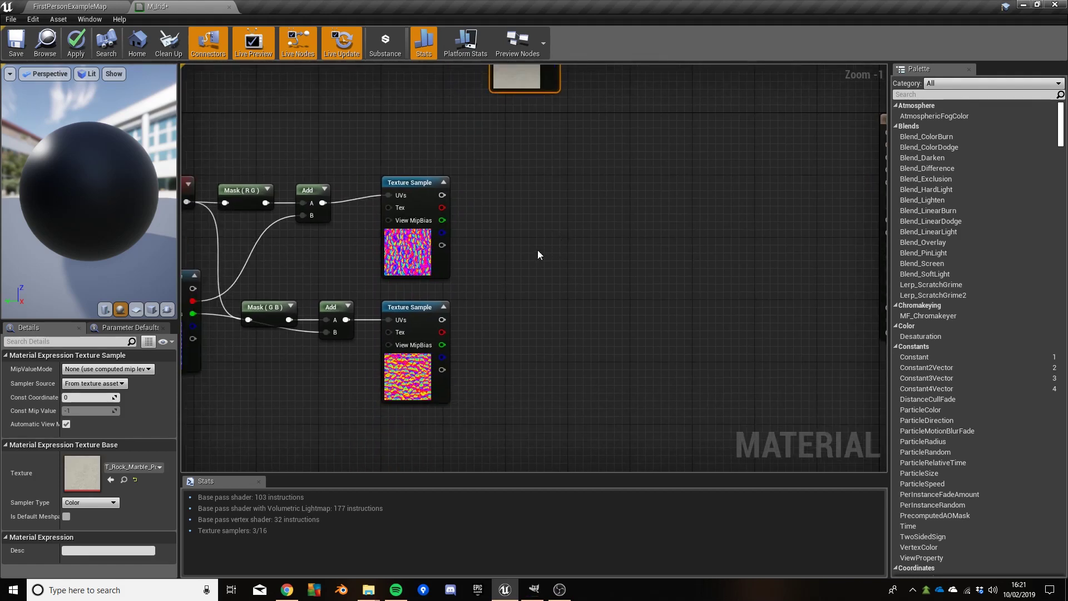
{"action": "left_click", "coordinate": [507, 240]}
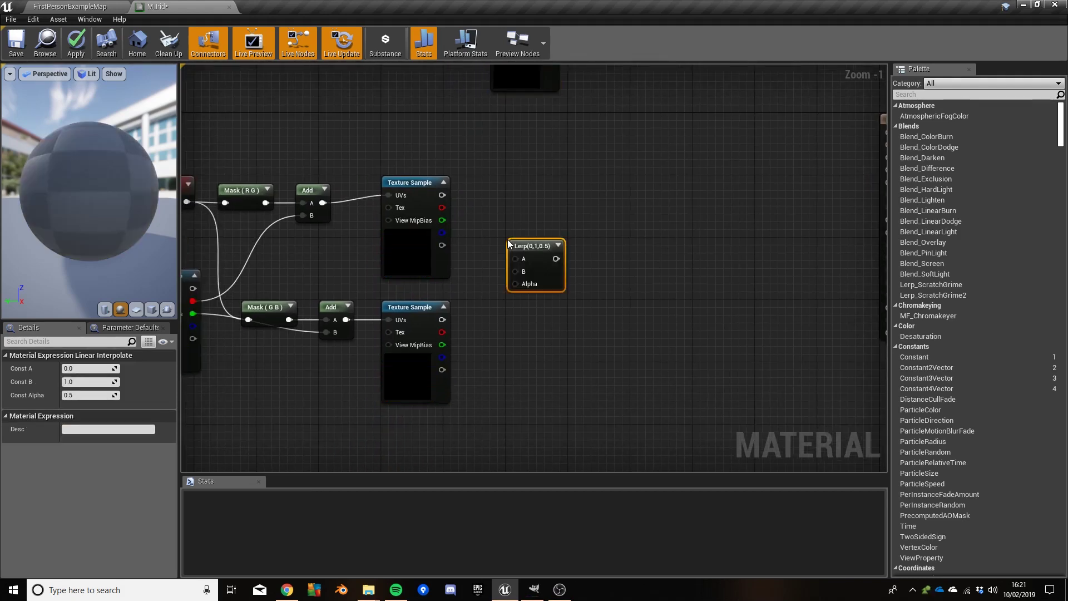
{"action": "right_click_drag", "start_coordinate": [673, 133], "coordinate": [597, 222]}
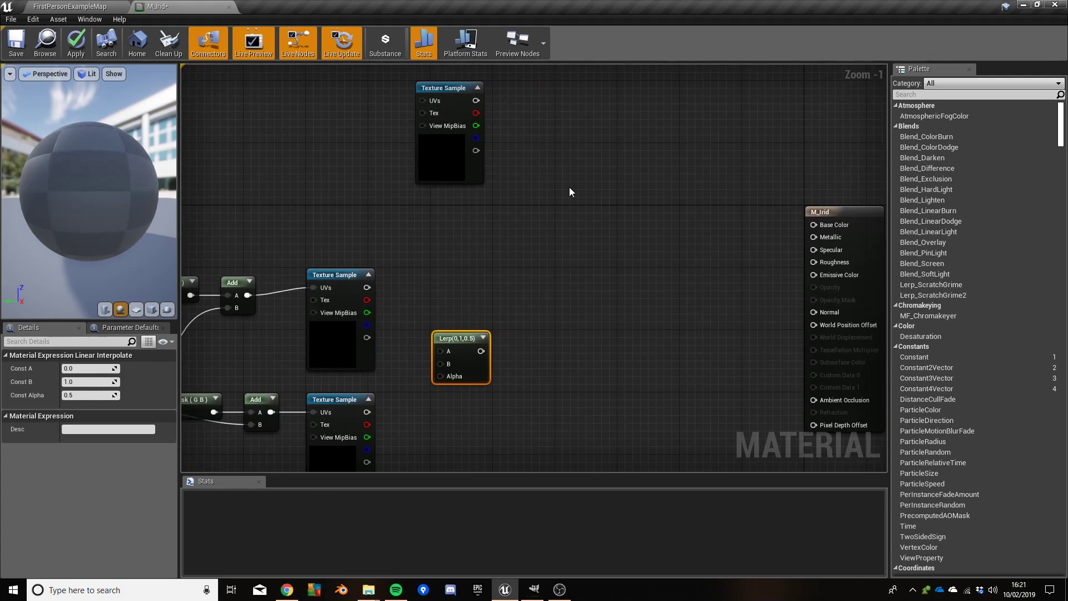
{"action": "left_click", "coordinate": [559, 206]}
- Connect the SpectrumH sample's colour output to A and the SpectrumV sample's to B of the lower Lerp node
{"action": "right_click_drag", "start_coordinate": [464, 276], "coordinate": [551, 198]}
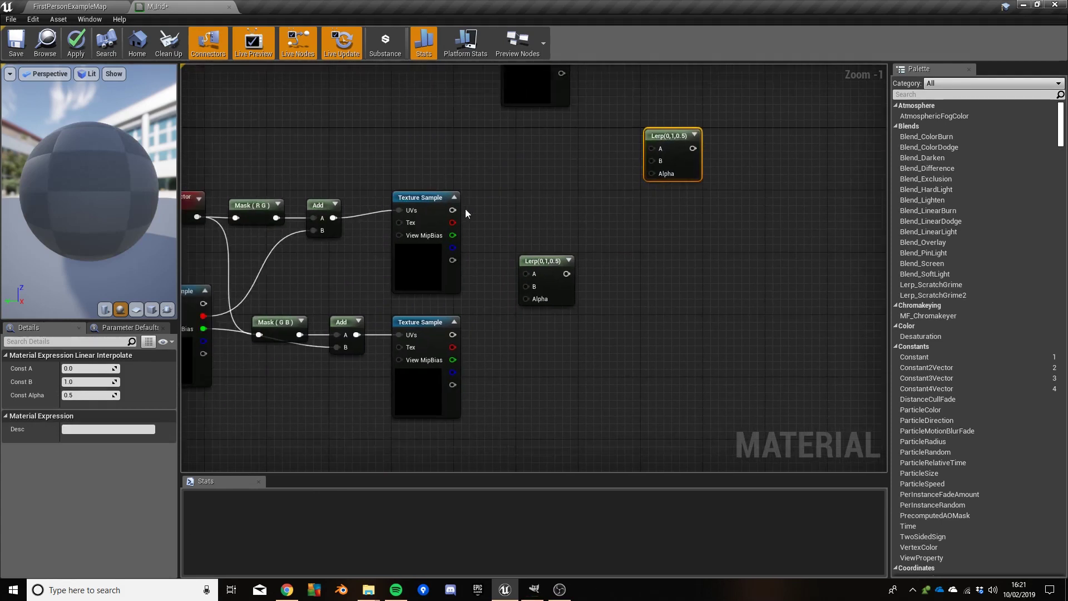
{"action": "left_click_drag", "start_coordinate": [460, 218], "coordinate": [528, 274]}
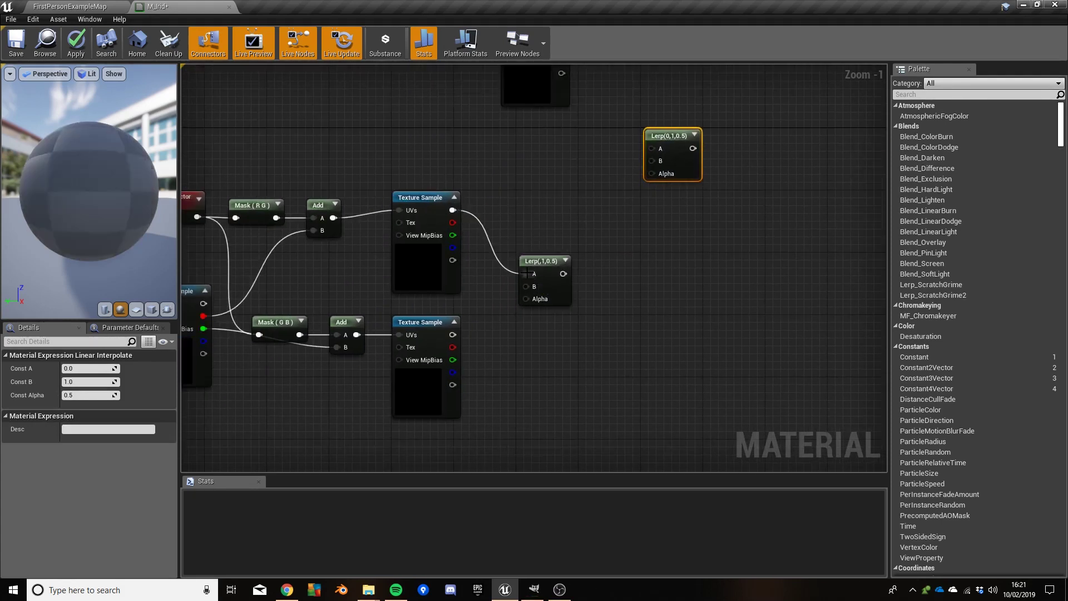
{"action": "left_click_drag", "start_coordinate": [452, 334], "coordinate": [526, 286]}
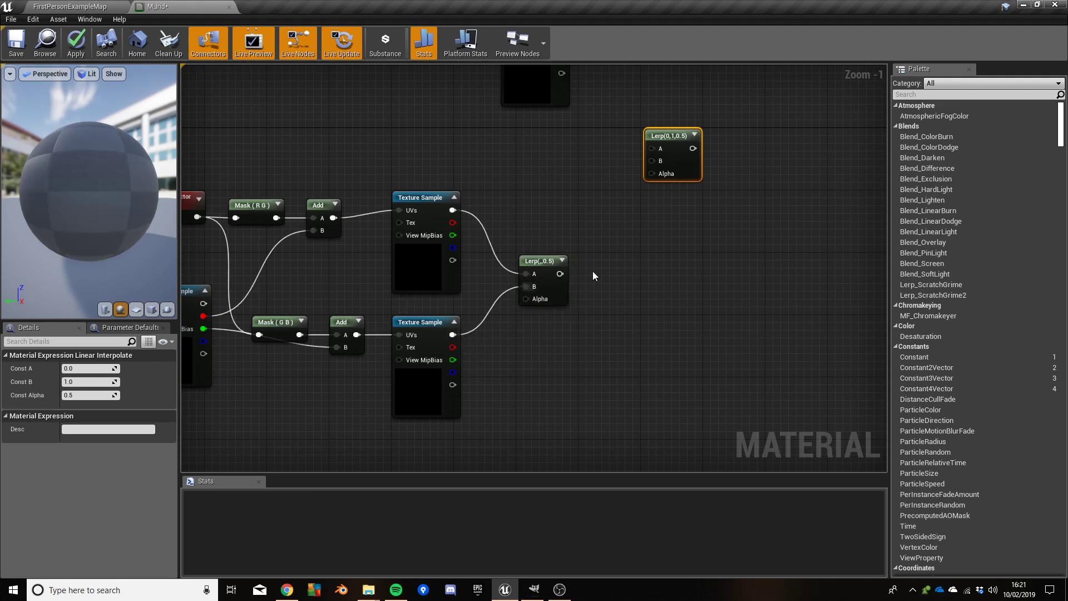
- Connect the marble Texture Sample to A and the spectrum Lerp's output to B of the upper Lerp node
{"action": "scroll", "coordinate": [523, 355], "scroll_direction": "up", "scroll_amount": 1}
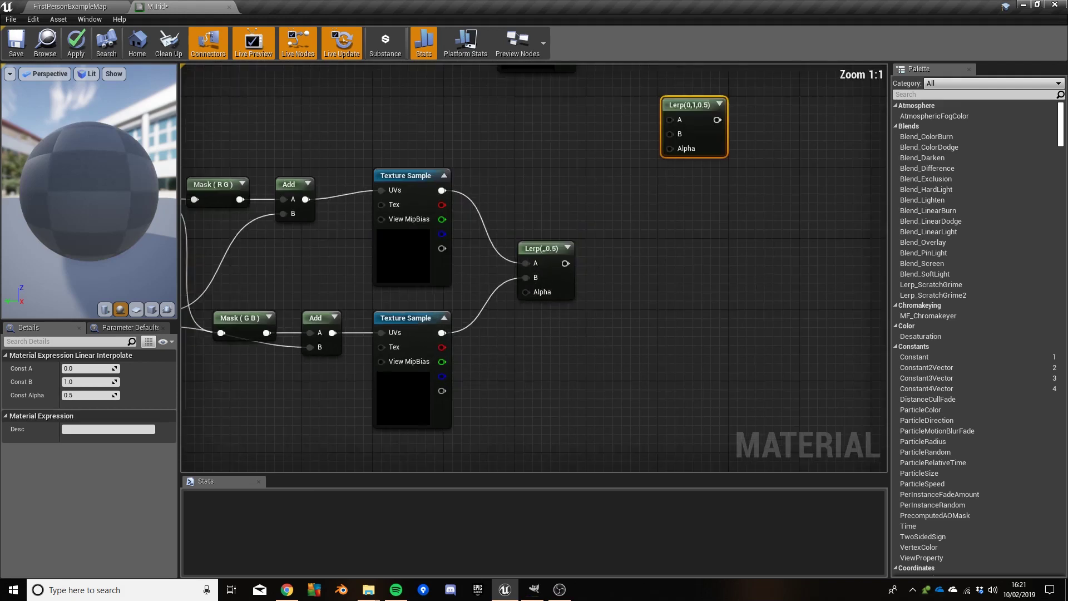
{"action": "right_click_drag", "start_coordinate": [520, 344], "coordinate": [601, 308]}
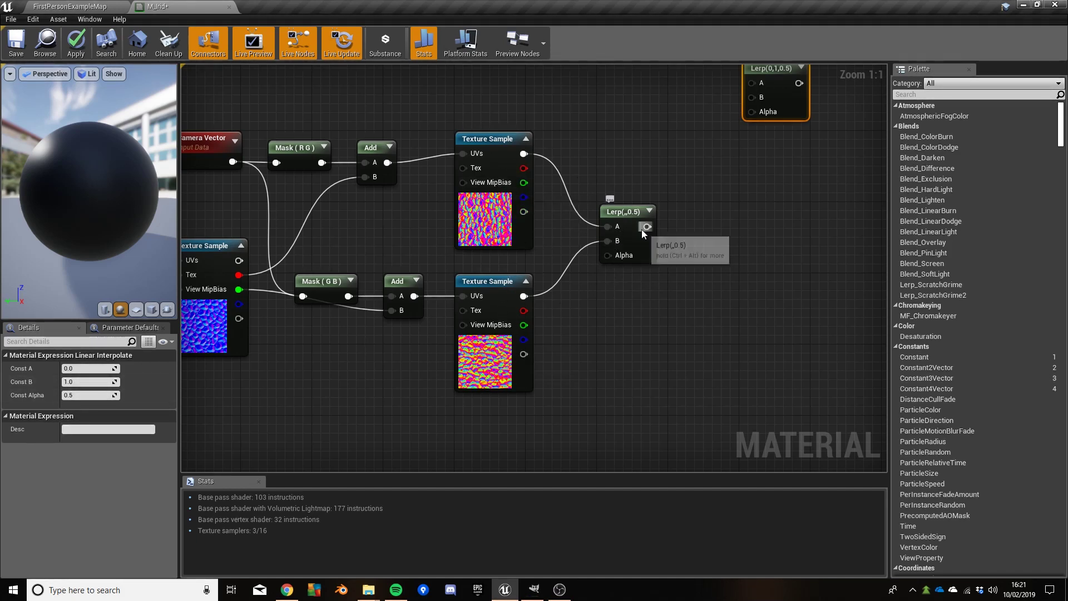
{"action": "right_click_drag", "start_coordinate": [669, 165], "coordinate": [426, 295]}
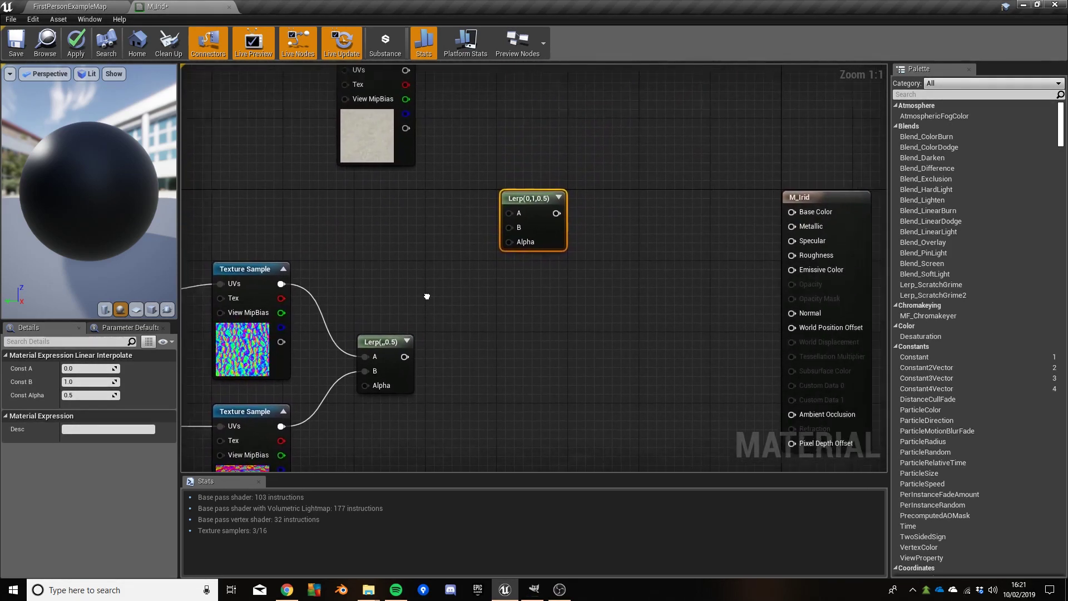
{"action": "left_click_drag", "start_coordinate": [364, 110], "coordinate": [470, 251]}
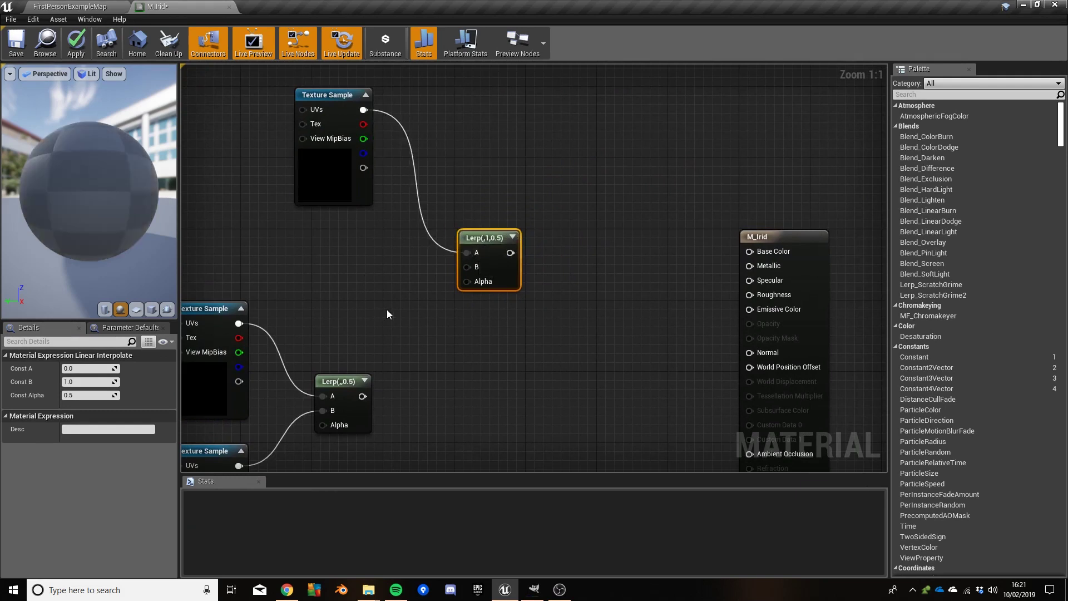
{"action": "right_click_drag", "start_coordinate": [385, 311], "coordinate": [389, 243]}
{"action": "left_click_drag", "start_coordinate": [356, 320], "coordinate": [462, 192]}
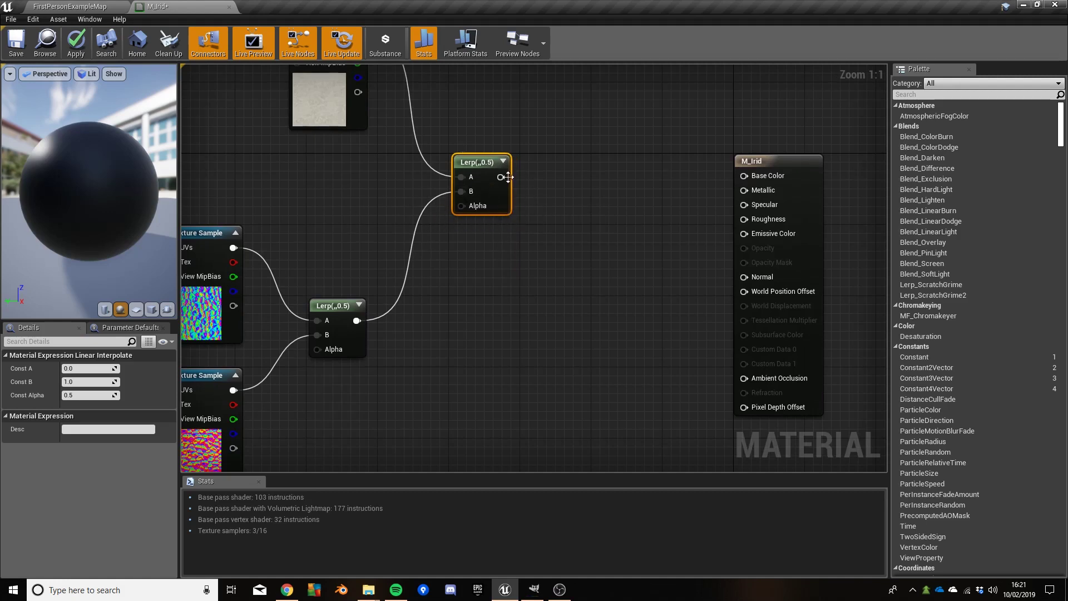
- Connect the upper Lerp to M_Irid's Base Color and orbit the preview sphere to inspect the surface
{"action": "left_click_drag", "start_coordinate": [501, 176], "coordinate": [757, 176]}
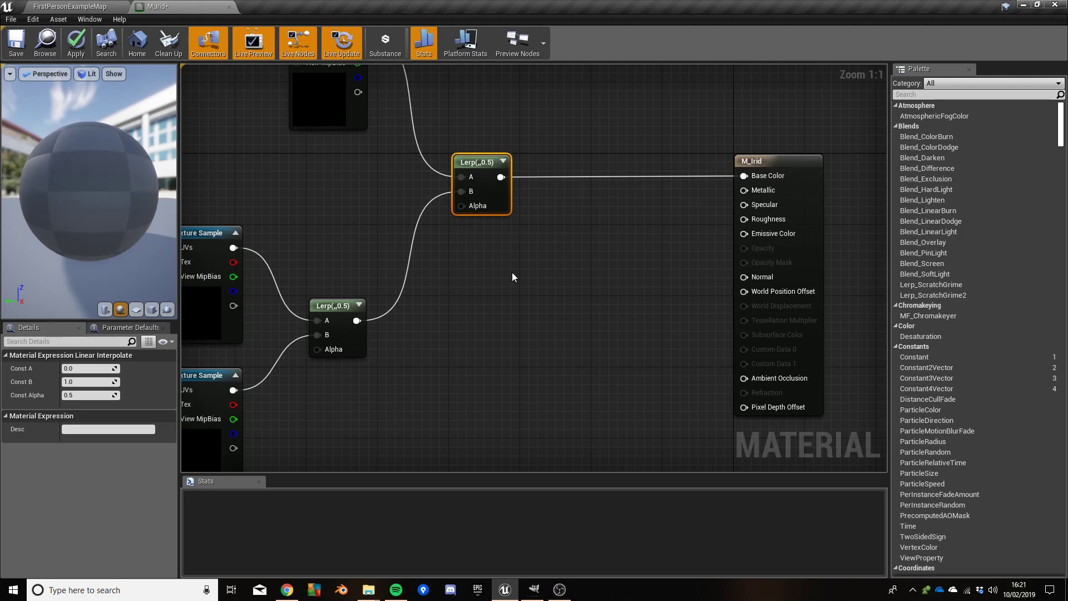
{"action": "right_click_drag", "start_coordinate": [512, 276], "coordinate": [662, 273]}
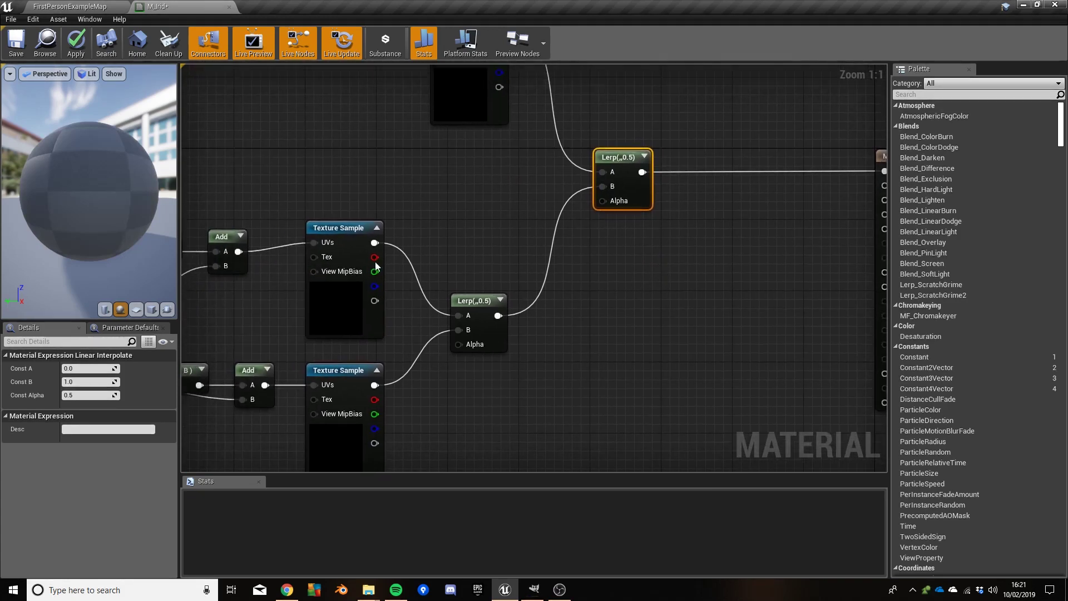
{"action": "left_click_drag", "start_coordinate": [70, 180], "coordinate": [191, 187]}
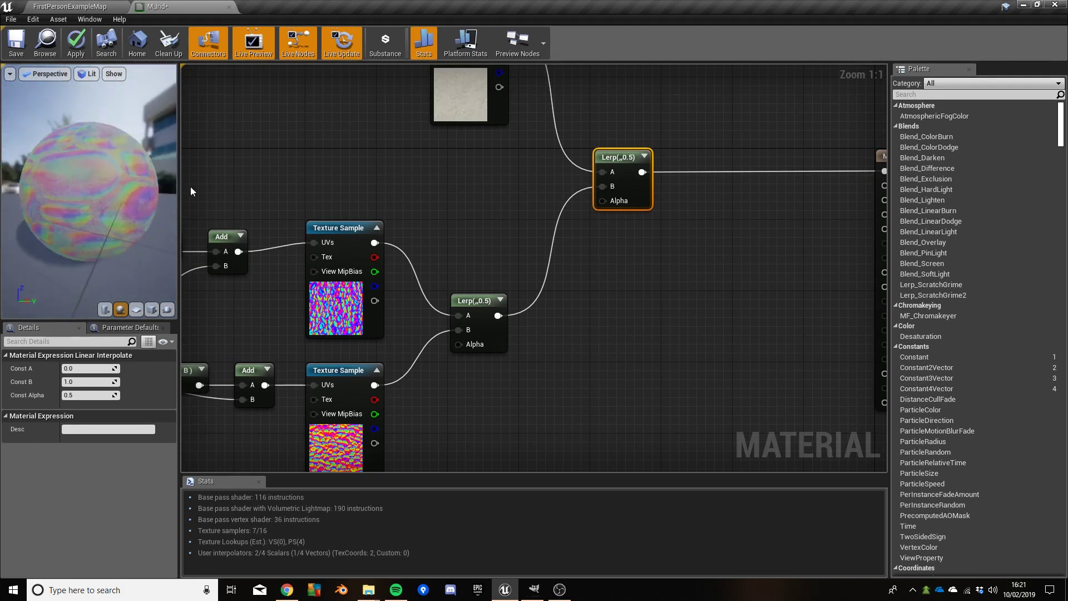
- Add a Constant node below the upper Lerp and connect it to that Lerp's Alpha
{"action": "right_click_drag", "start_coordinate": [610, 251], "coordinate": [486, 263]}
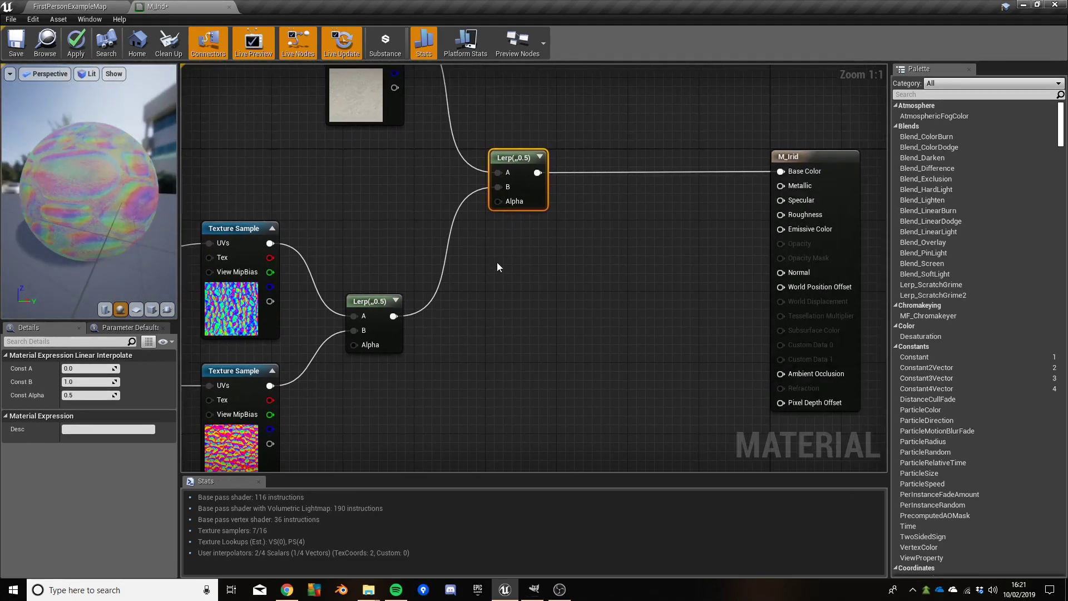
{"action": "right_click", "coordinate": [504, 270]}
{"action": "type", "text": "constan"}
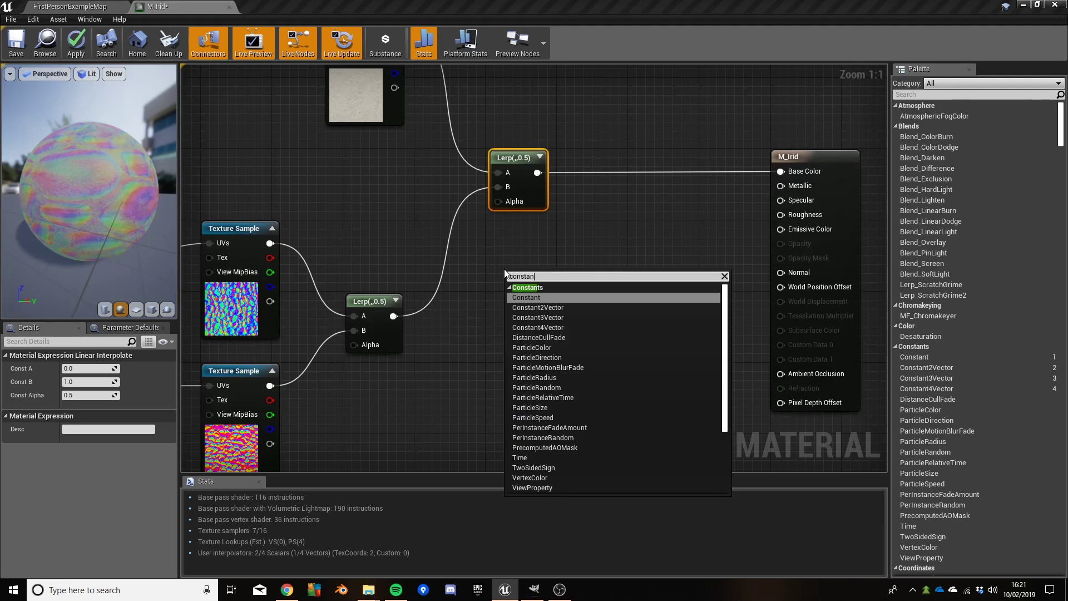
{"action": "key", "text": "Return"}
{"action": "left_click_drag", "start_coordinate": [523, 291], "coordinate": [498, 202]}
{"action": "left_click_drag", "start_coordinate": [514, 277], "coordinate": [496, 247]}
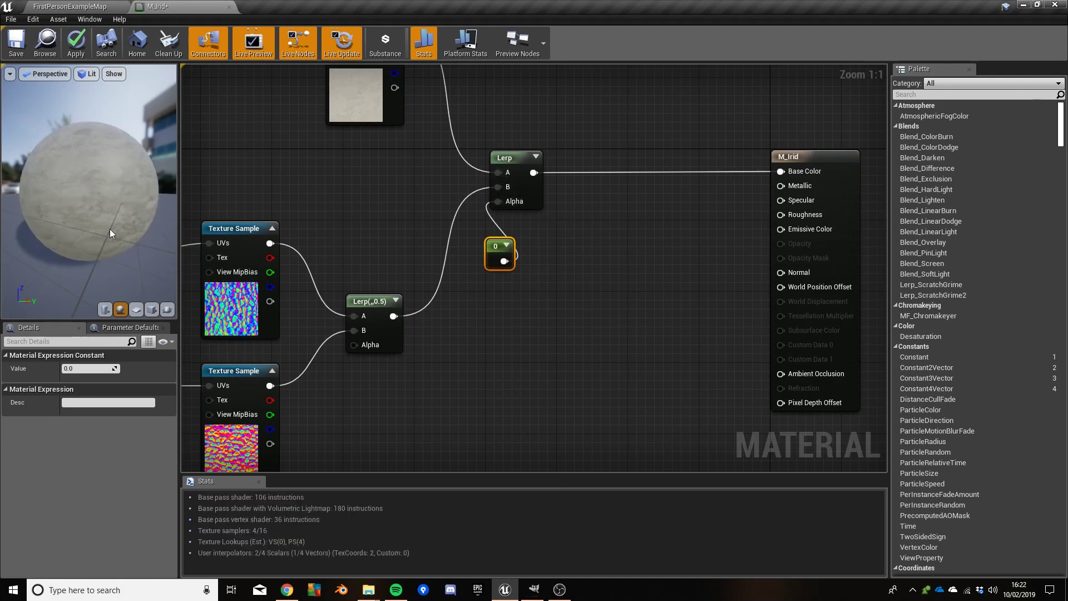
{"action": "left_click_drag", "start_coordinate": [109, 229], "coordinate": [150, 227]}
{"action": "right_click_drag", "start_coordinate": [355, 119], "coordinate": [365, 198]}
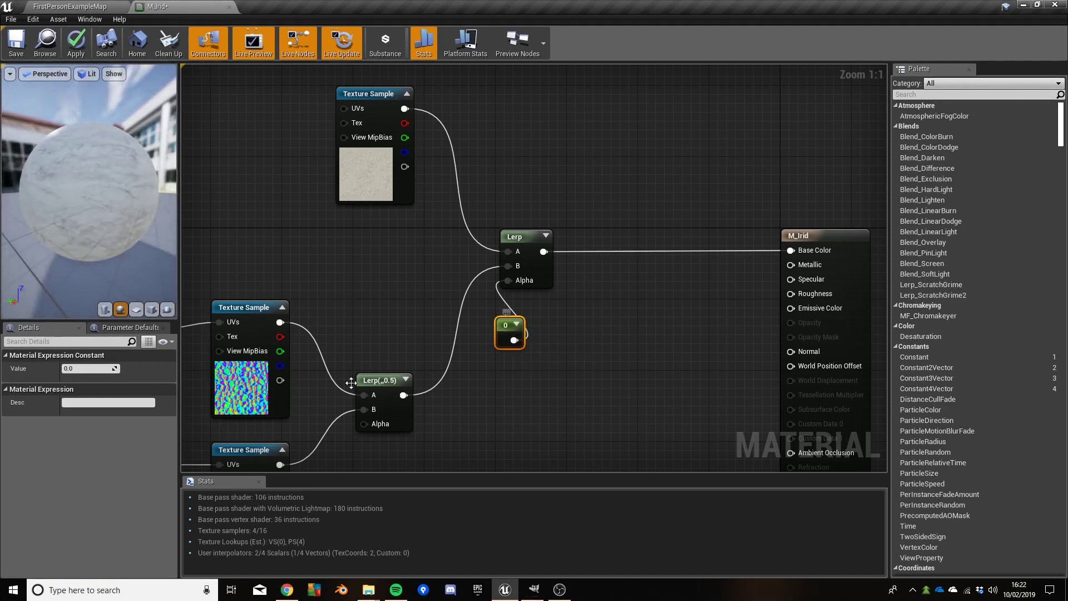
- Set the constant feeding the upper Lerp's Alpha to 1 and check the effect on the preview sphere
{"action": "left_click", "coordinate": [73, 368]}
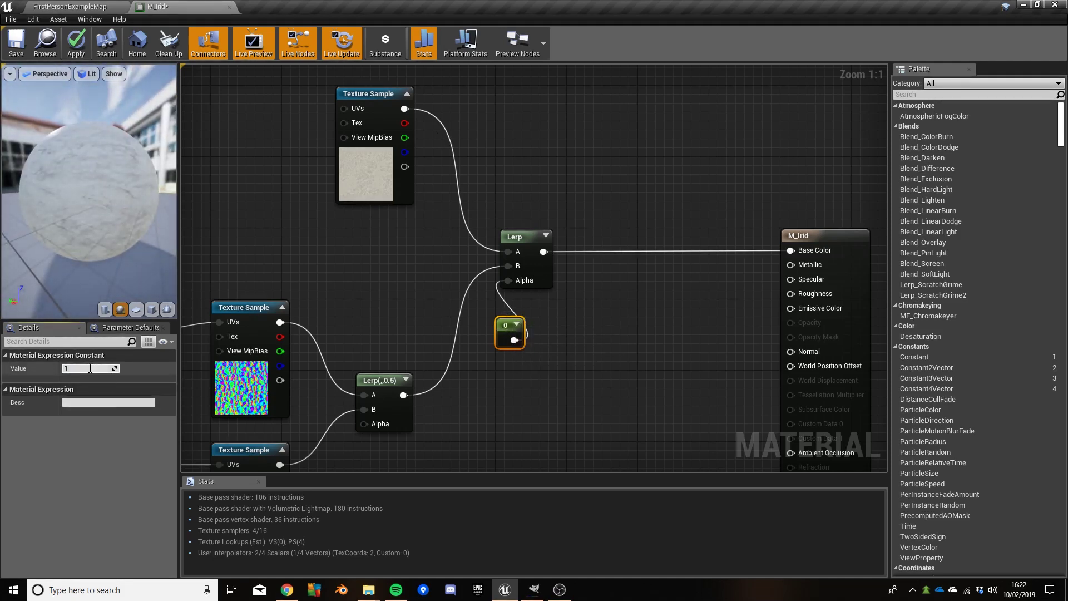
{"action": "key", "text": "Return"}
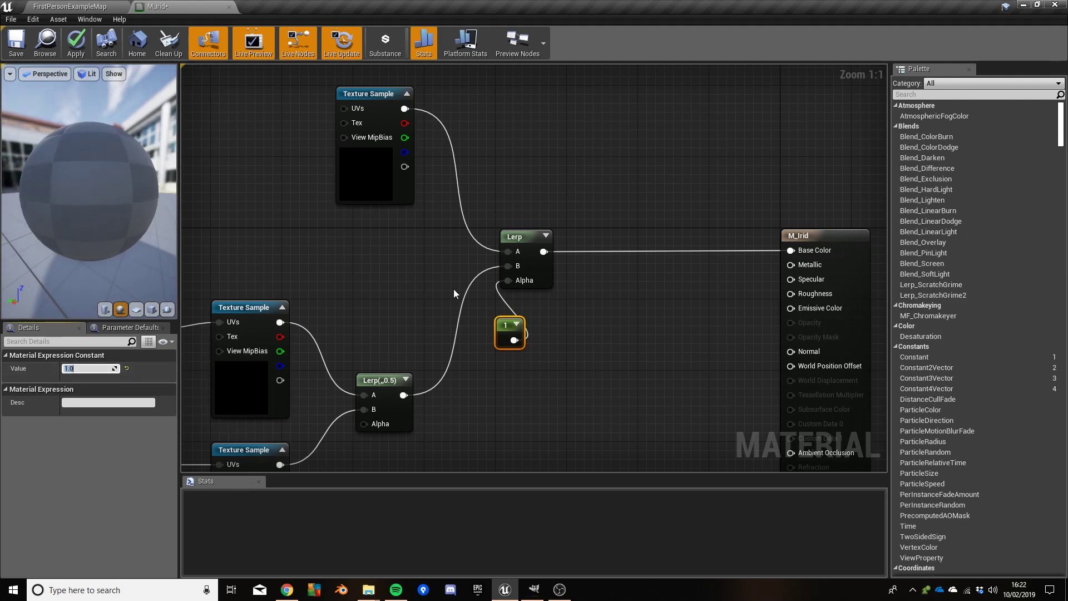
{"action": "right_click_drag", "start_coordinate": [492, 391], "coordinate": [590, 312]}
{"action": "right_click_drag", "start_coordinate": [551, 282], "coordinate": [535, 416]}
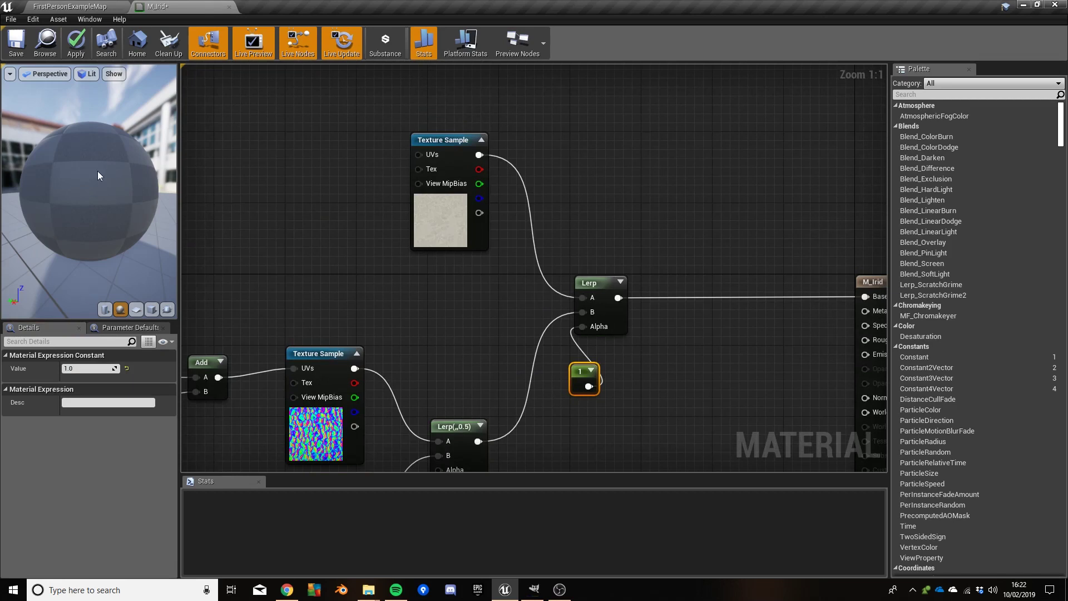
{"action": "left_click_drag", "start_coordinate": [50, 188], "coordinate": [73, 192]}
{"action": "right_click_drag", "start_coordinate": [652, 384], "coordinate": [648, 316]}
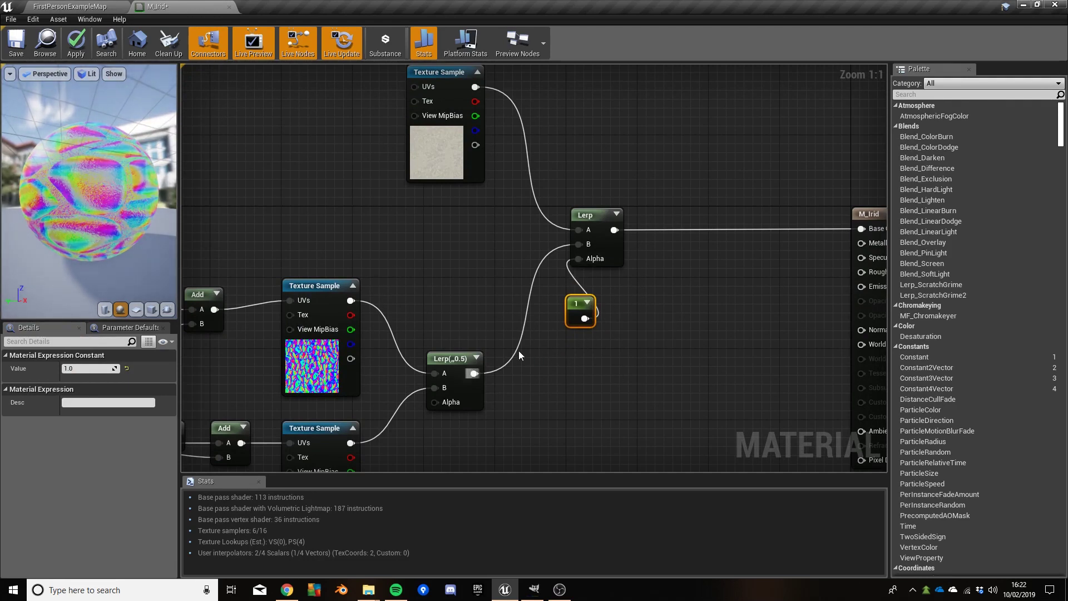
- Convert the Alpha constant to a parameter named Strength
{"action": "right_click_drag", "start_coordinate": [562, 381], "coordinate": [538, 295]}
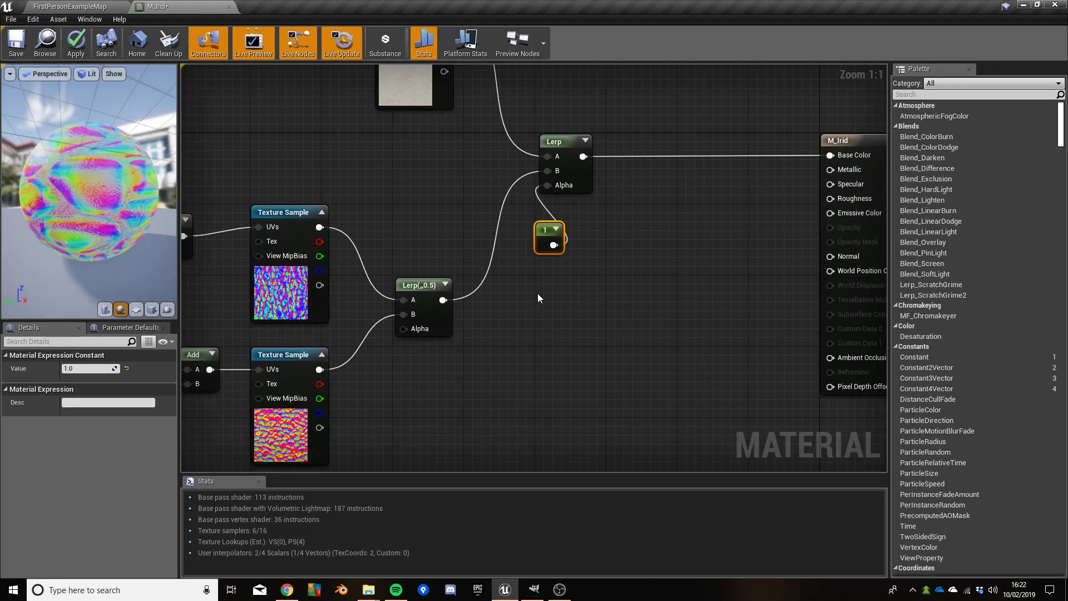
{"action": "right_click", "coordinate": [548, 232]}
{"action": "left_click", "coordinate": [599, 239]}
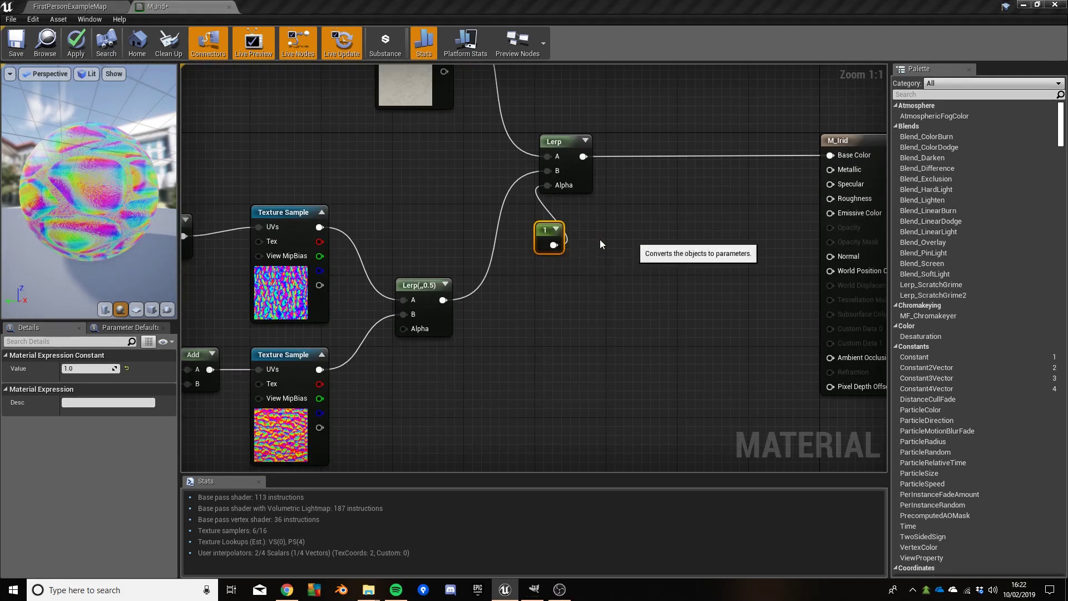
{"action": "type", "text": "S"}
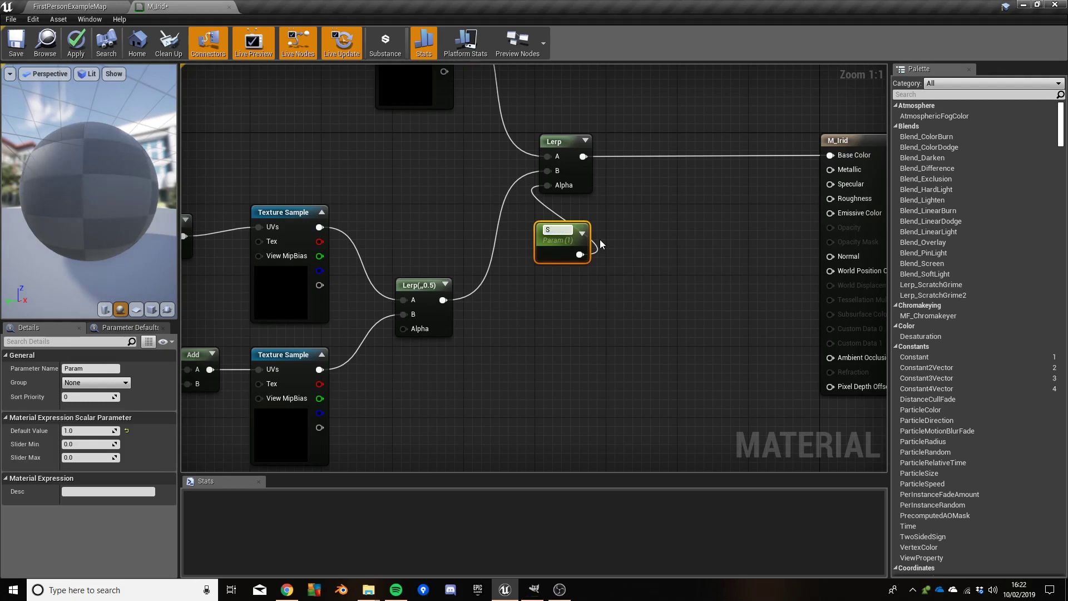
{"action": "type", "text": "trength"}
{"action": "key", "text": "Return"}
- Convert the cobblestone normal Texture Sample below the Camera Vector to a parameter named Normal Map
{"action": "right_click_drag", "start_coordinate": [536, 339], "coordinate": [679, 304]}
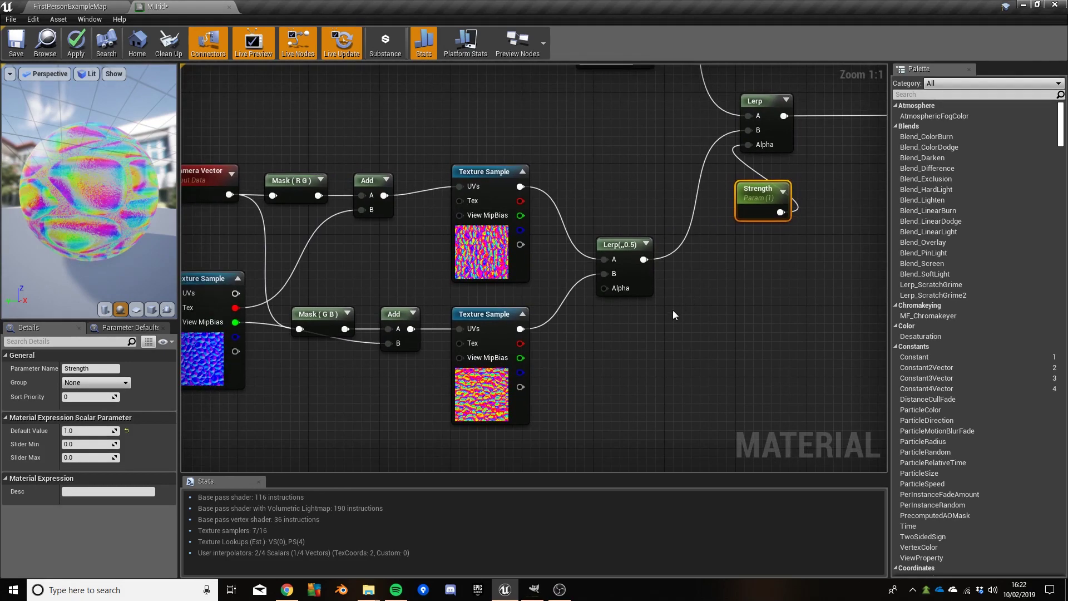
{"action": "right_click_drag", "start_coordinate": [611, 378], "coordinate": [808, 351]}
{"action": "left_click_drag", "start_coordinate": [309, 215], "coordinate": [444, 388]}
{"action": "right_click_drag", "start_coordinate": [441, 334], "coordinate": [304, 537]}
{"action": "left_click_drag", "start_coordinate": [540, 118], "coordinate": [700, 255]}
{"action": "right_click_drag", "start_coordinate": [496, 258], "coordinate": [685, 43]}
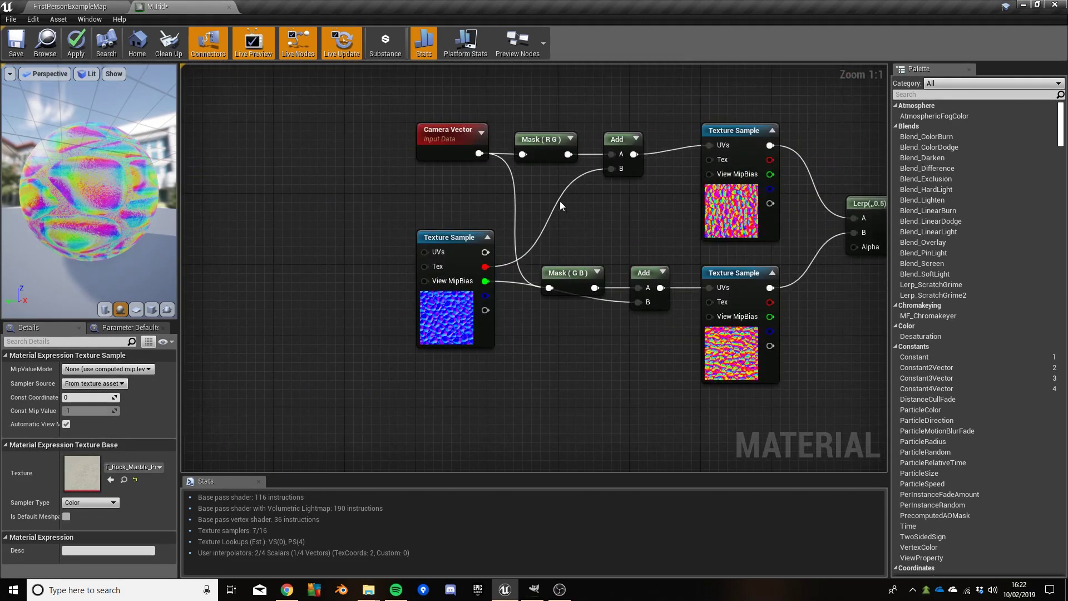
{"action": "left_click", "coordinate": [454, 238]}
{"action": "right_click", "coordinate": [455, 239]}
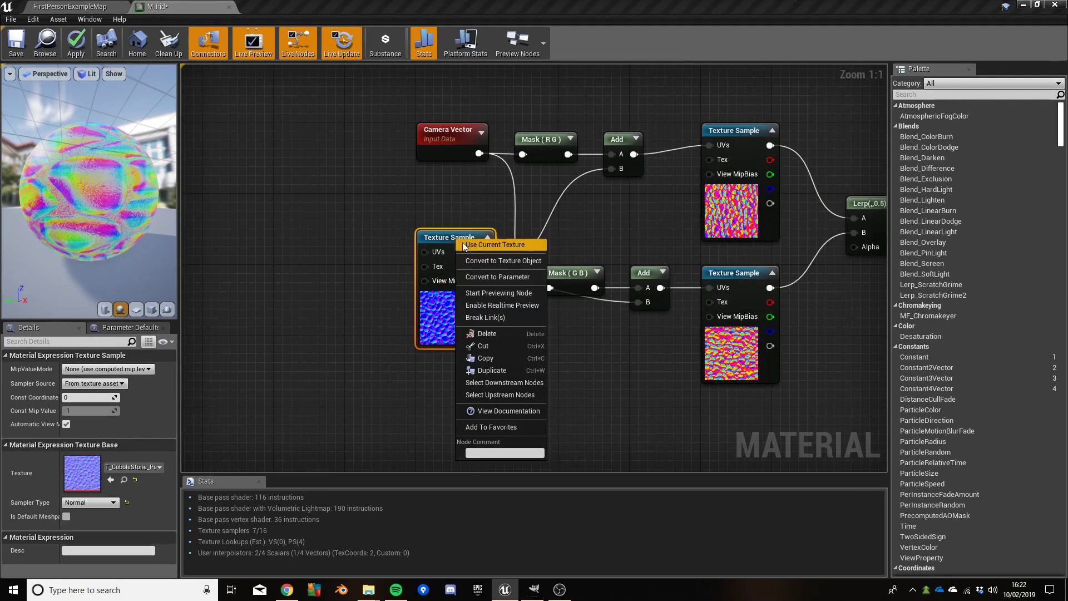
{"action": "left_click", "coordinate": [492, 277]}
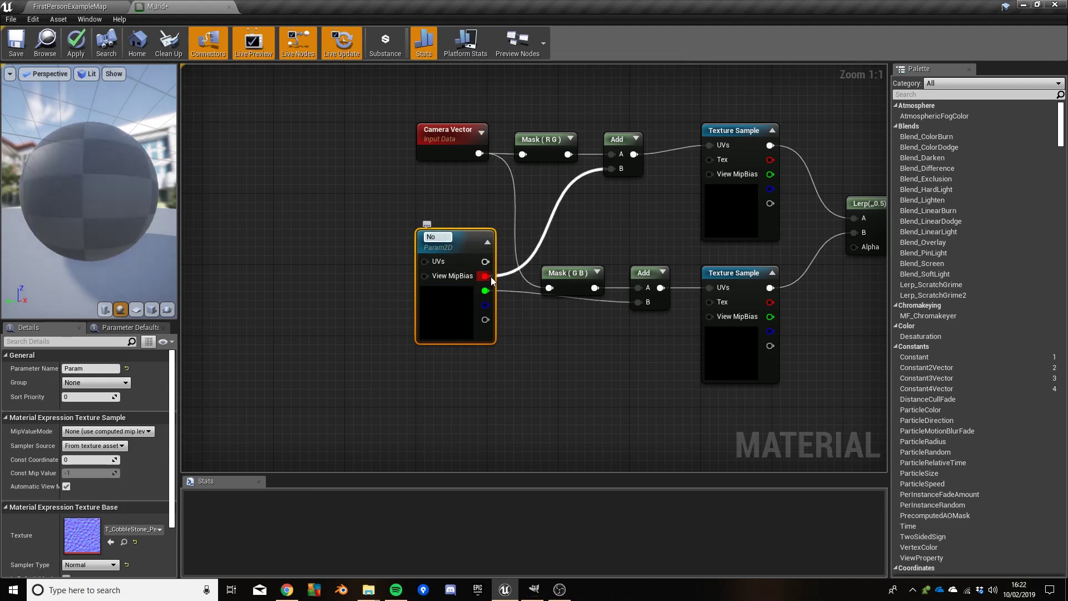
{"action": "key", "text": "Return"}
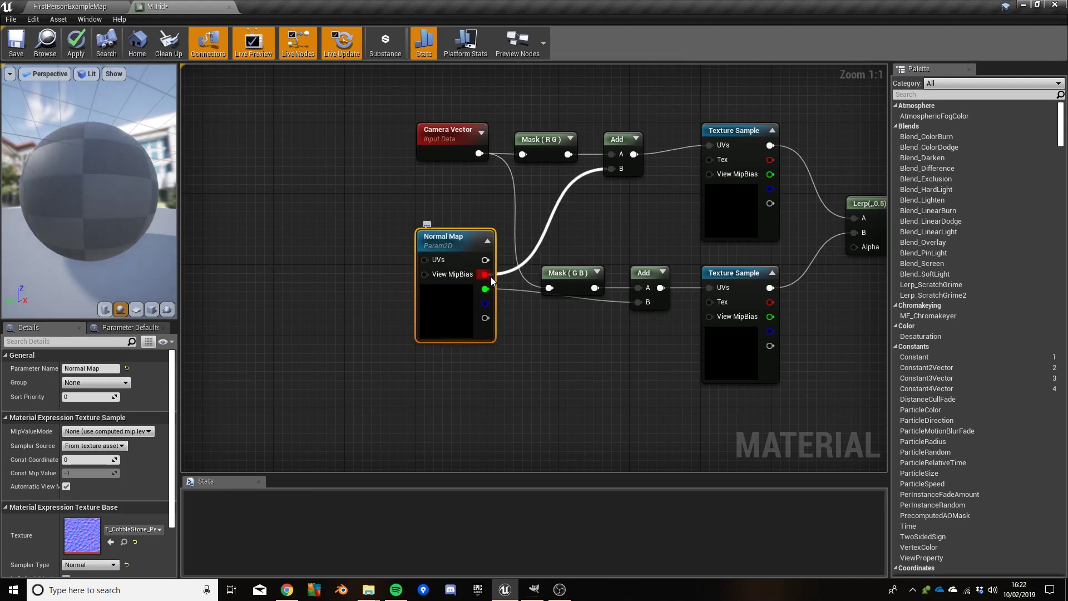
- Convert the marble Texture Sample to a parameter named Color Map
{"action": "right_click_drag", "start_coordinate": [641, 195], "coordinate": [362, 369]}
{"action": "left_click", "coordinate": [579, 120]}
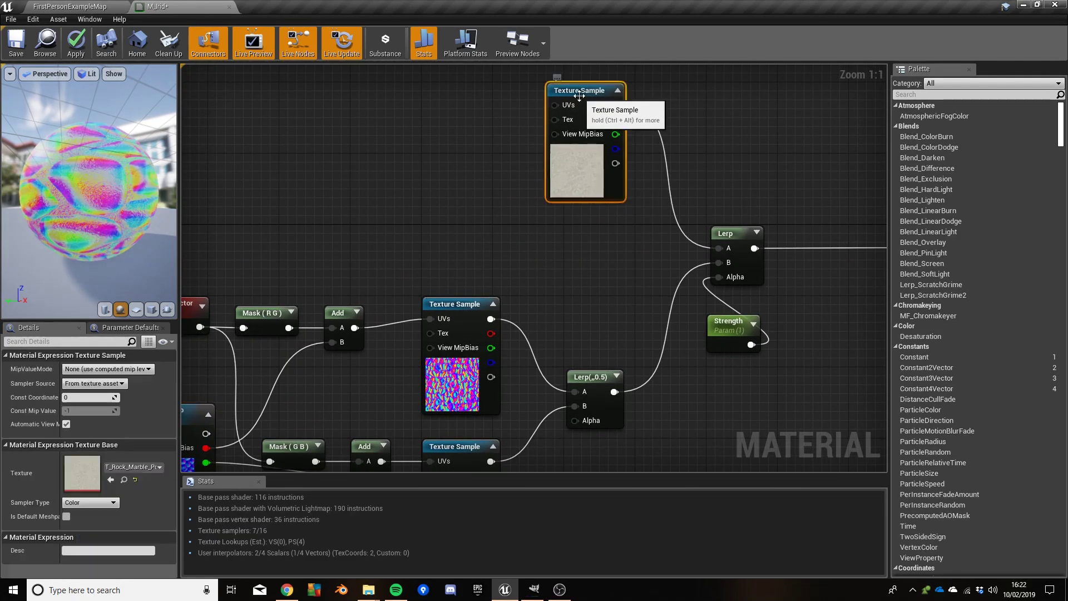
{"action": "right_click", "coordinate": [580, 94]}
{"action": "left_click", "coordinate": [619, 132]}
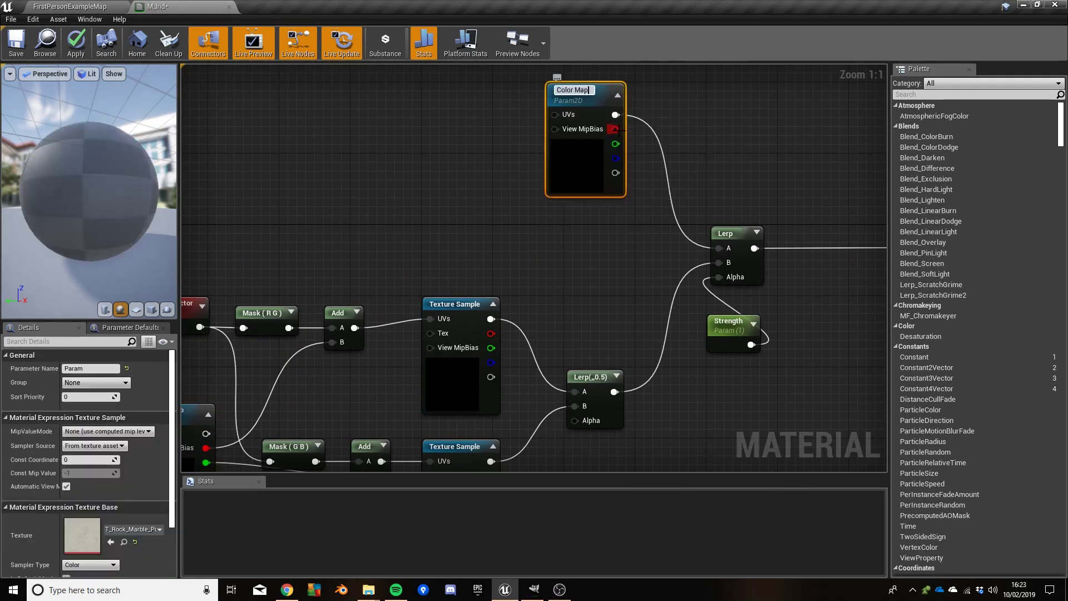
{"action": "key", "text": "Return"}
- Connect the Normal Map's combined colour output to the Normal input of M_Irid
{"action": "right_click_drag", "start_coordinate": [646, 299], "coordinate": [531, 165]}
{"action": "scroll", "coordinate": [567, 260], "scroll_direction": "down", "scroll_amount": 3}
{"action": "right_click_drag", "start_coordinate": [564, 288], "coordinate": [610, 269]}
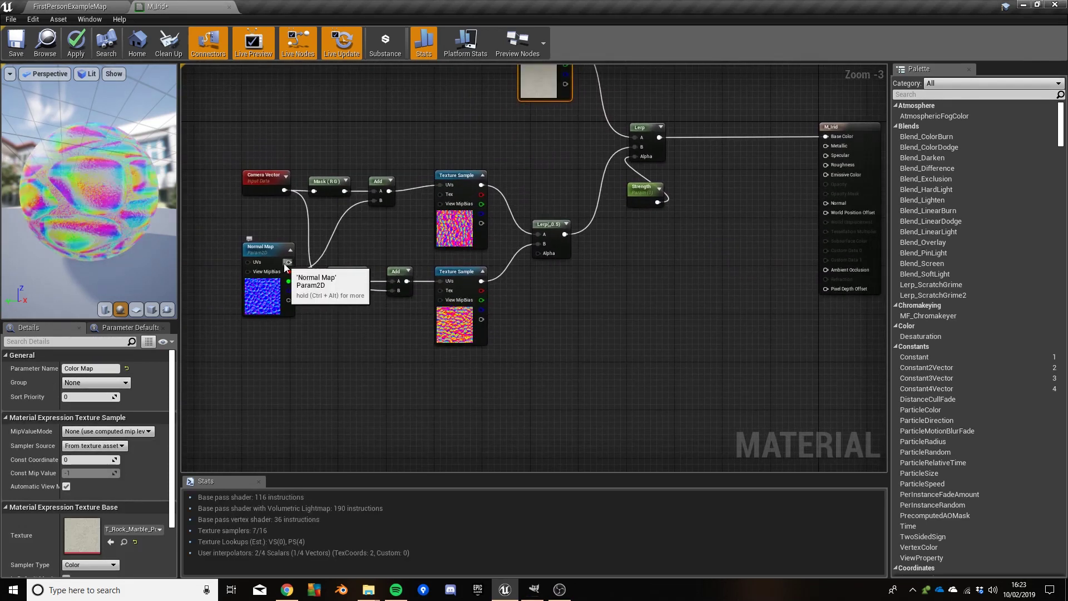
{"action": "left_click_drag", "start_coordinate": [287, 263], "coordinate": [829, 203]}
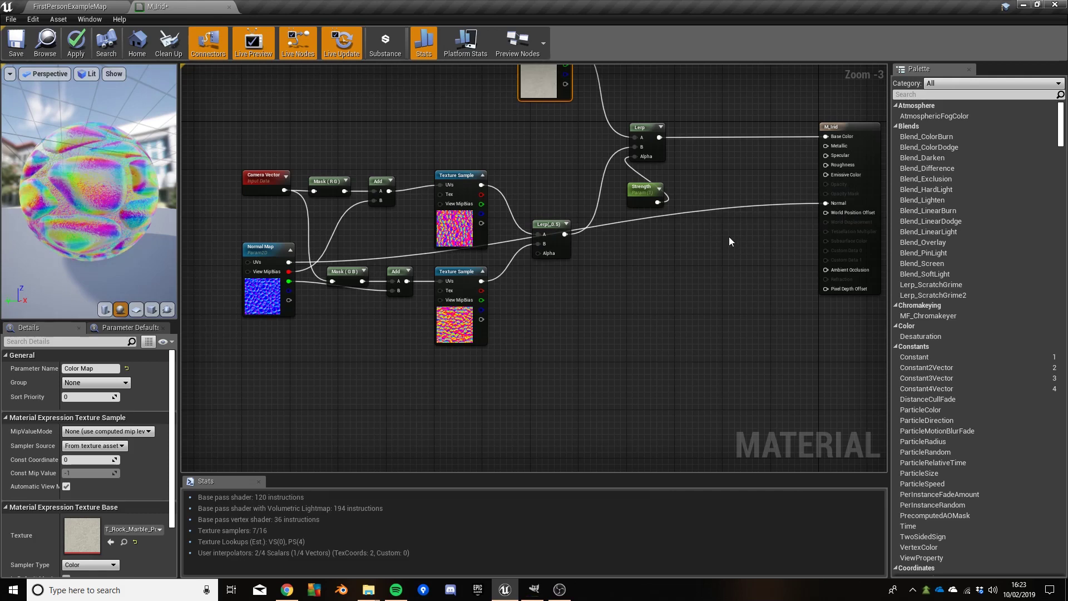
- Add three Constant nodes stacked in the empty area between the Color Map and the M_Irid output node
{"action": "right_click_drag", "start_coordinate": [726, 242], "coordinate": [594, 324]}
{"action": "scroll", "coordinate": [586, 264], "scroll_direction": "up", "scroll_amount": 2}
{"action": "right_click_drag", "start_coordinate": [647, 261], "coordinate": [525, 224]}
{"action": "scroll", "coordinate": [565, 290], "scroll_direction": "up", "scroll_amount": 1}
{"action": "left_click_drag", "start_coordinate": [520, 266], "coordinate": [626, 221]}
{"action": "right_click_drag", "start_coordinate": [476, 268], "coordinate": [555, 346]}
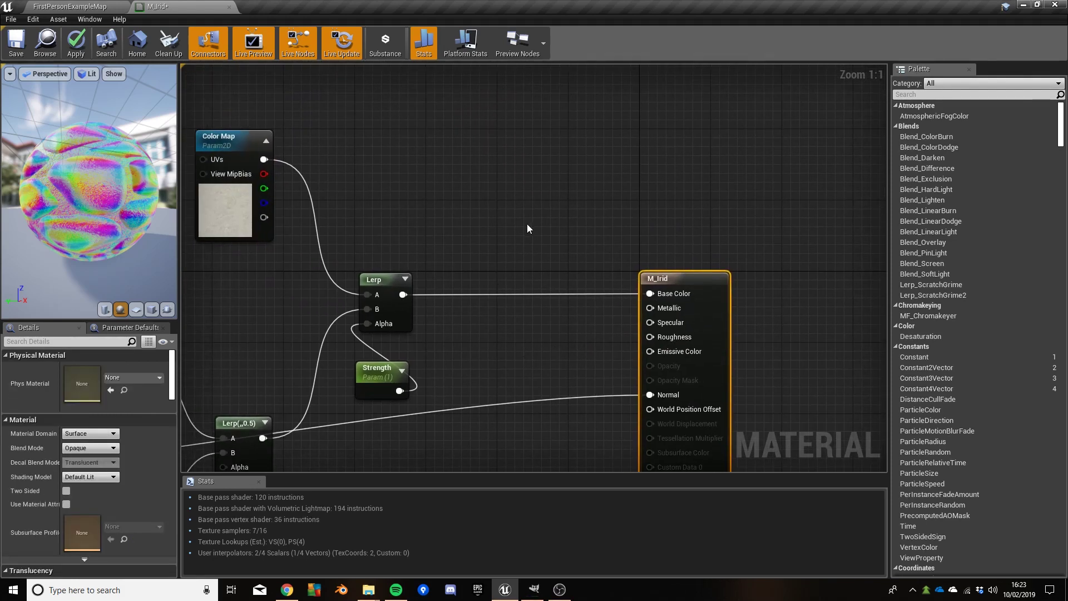
{"action": "left_click", "coordinate": [472, 127]}
{"action": "left_click", "coordinate": [472, 168]}
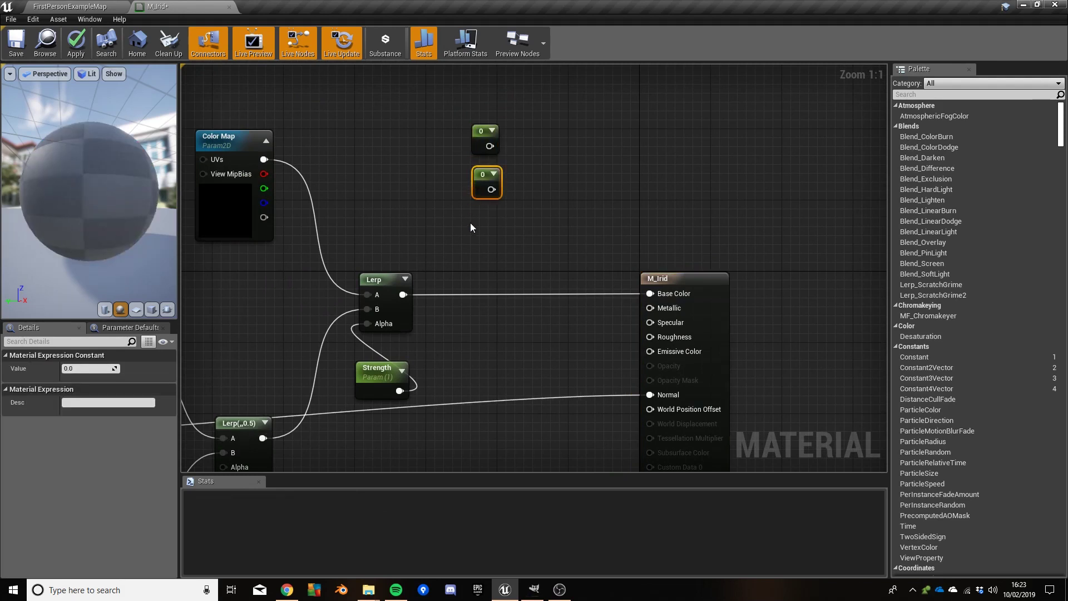
{"action": "left_click", "coordinate": [473, 214]}
- Connect the three constants from top to bottom to M_Irid's Metallic, Specular and Roughness, and set the Metallic constant to 1
{"action": "left_click_drag", "start_coordinate": [490, 146], "coordinate": [654, 308]}
{"action": "left_click", "coordinate": [474, 143]}
{"action": "left_click", "coordinate": [78, 369]}
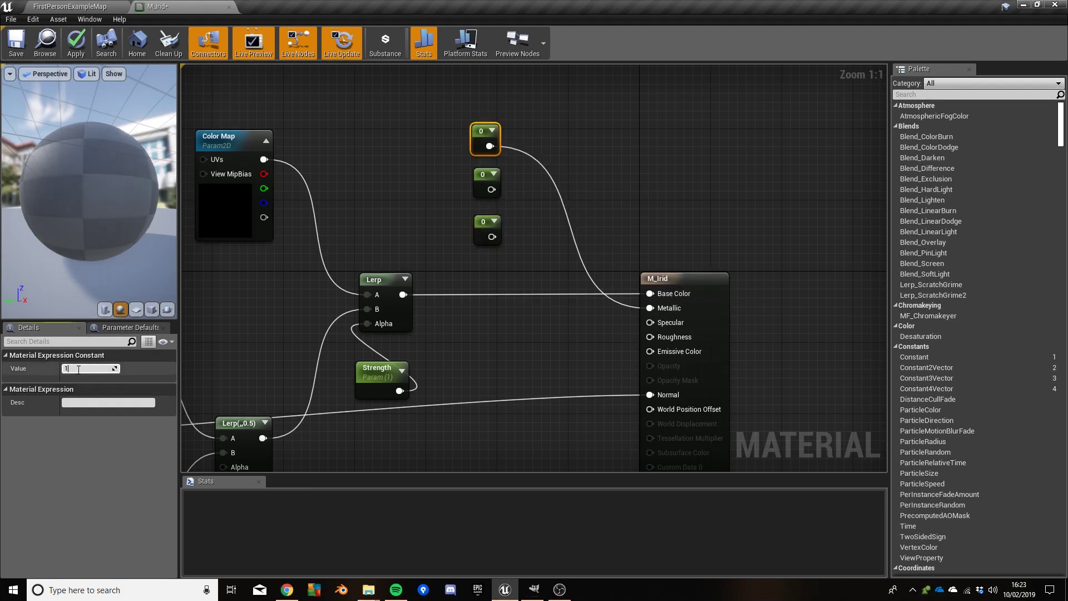
{"action": "left_click_drag", "start_coordinate": [491, 189], "coordinate": [652, 322]}
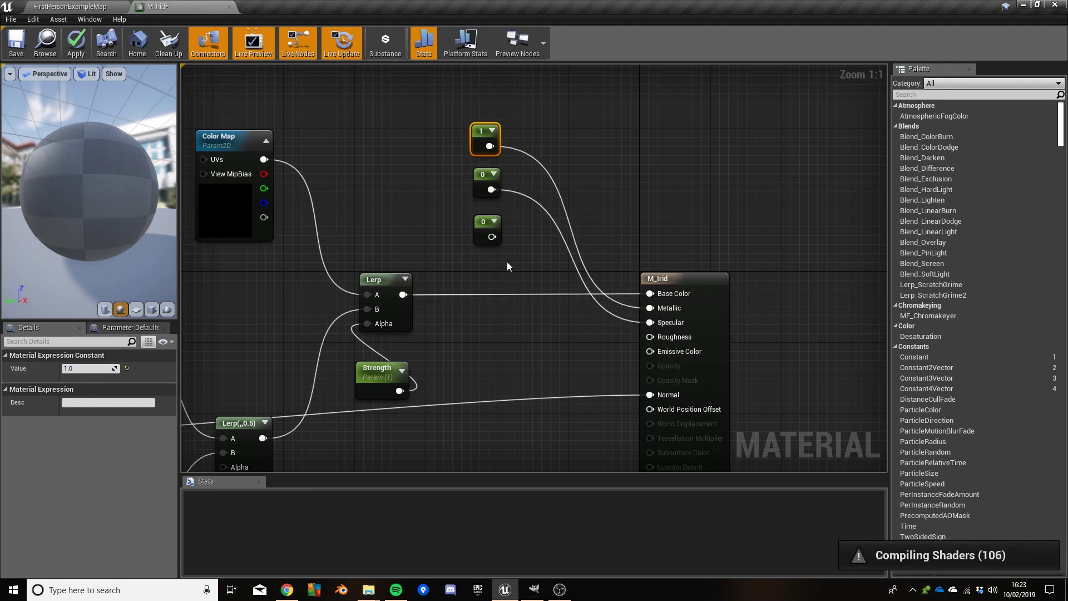
{"action": "left_click_drag", "start_coordinate": [492, 237], "coordinate": [652, 338]}
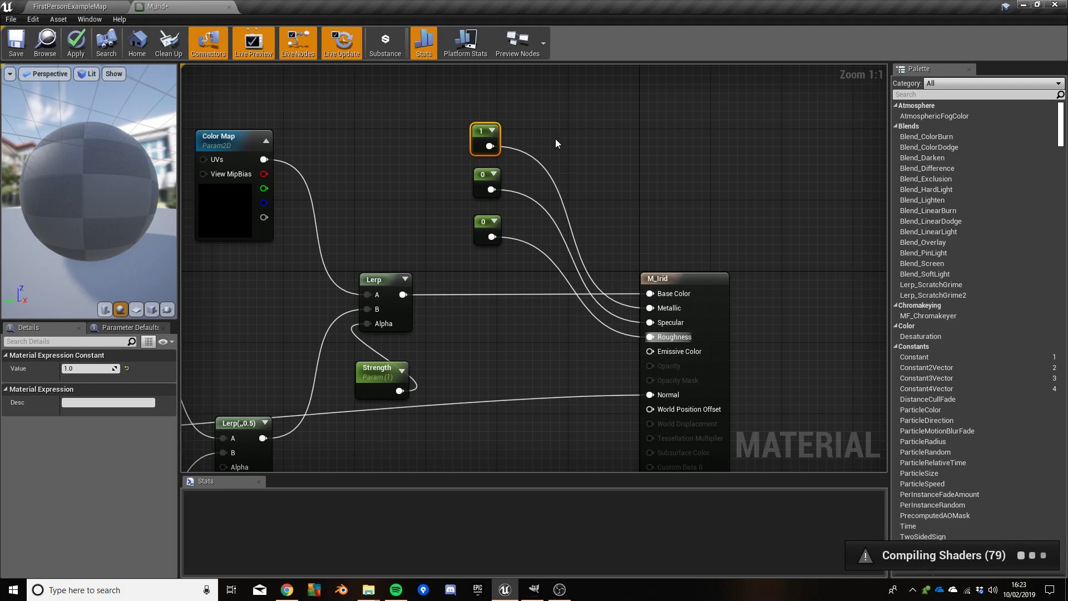
- Convert the constants feeding Metallic and Specular to parameters named Metallic and Specular
{"action": "right_click", "coordinate": [482, 131]}
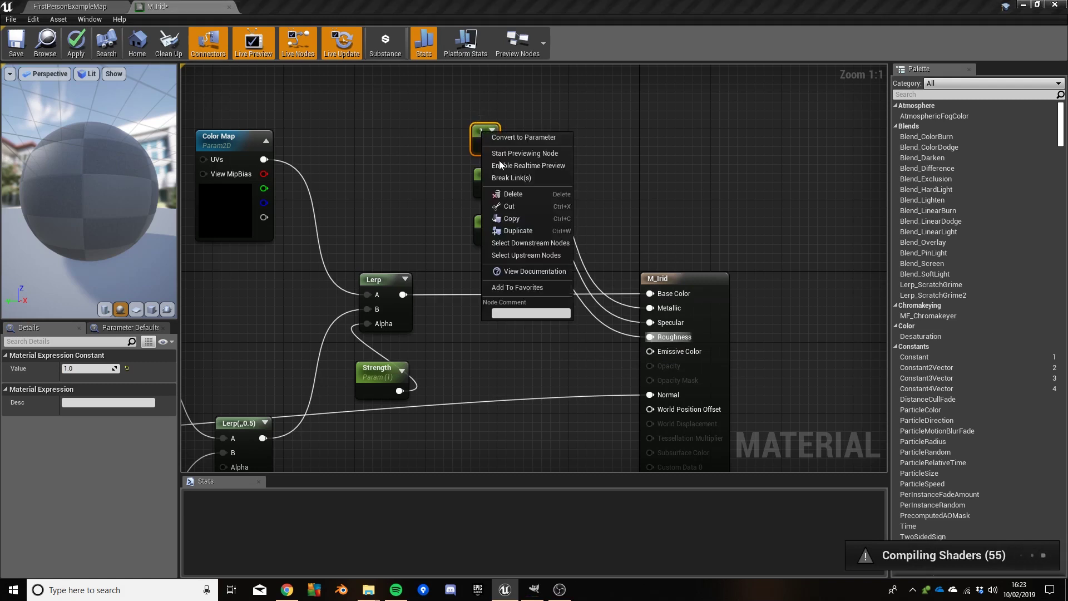
{"action": "left_click", "coordinate": [534, 138]}
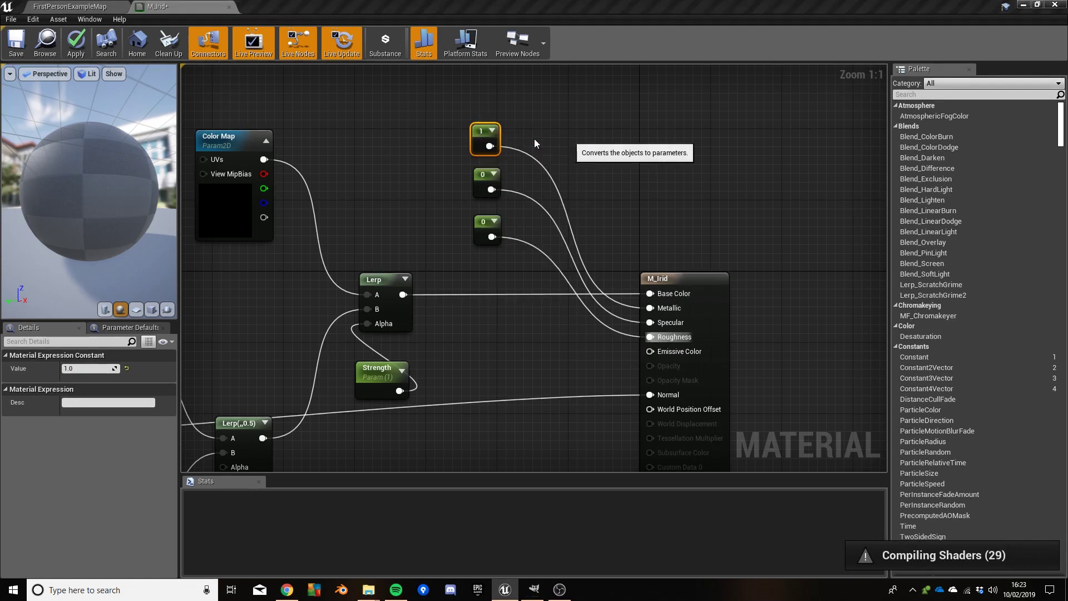
{"action": "type", "text": "Metallic"}
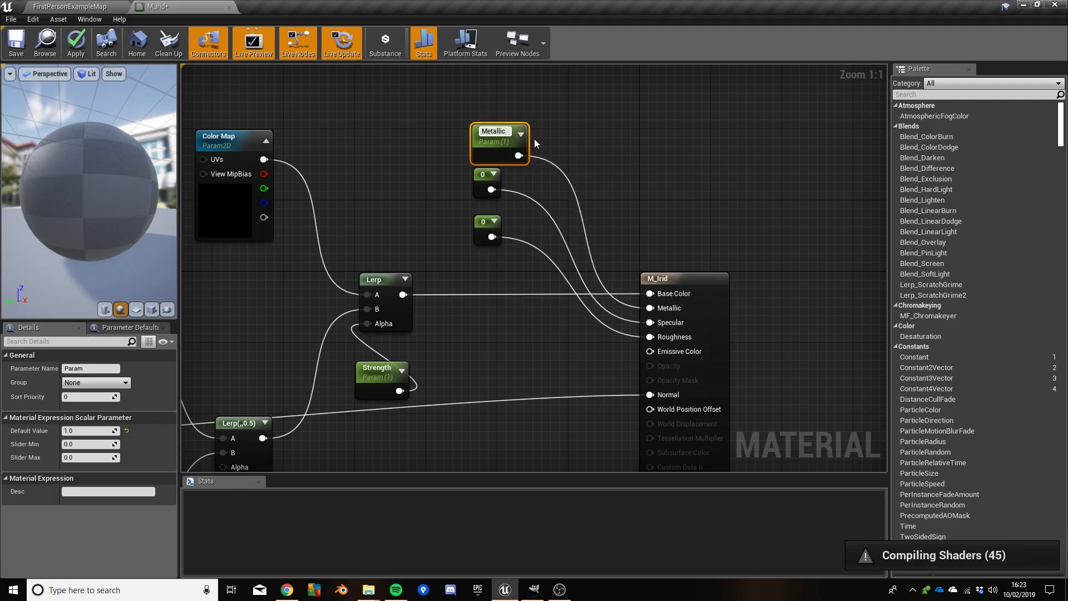
{"action": "key", "text": "Return"}
{"action": "right_click", "coordinate": [482, 176]}
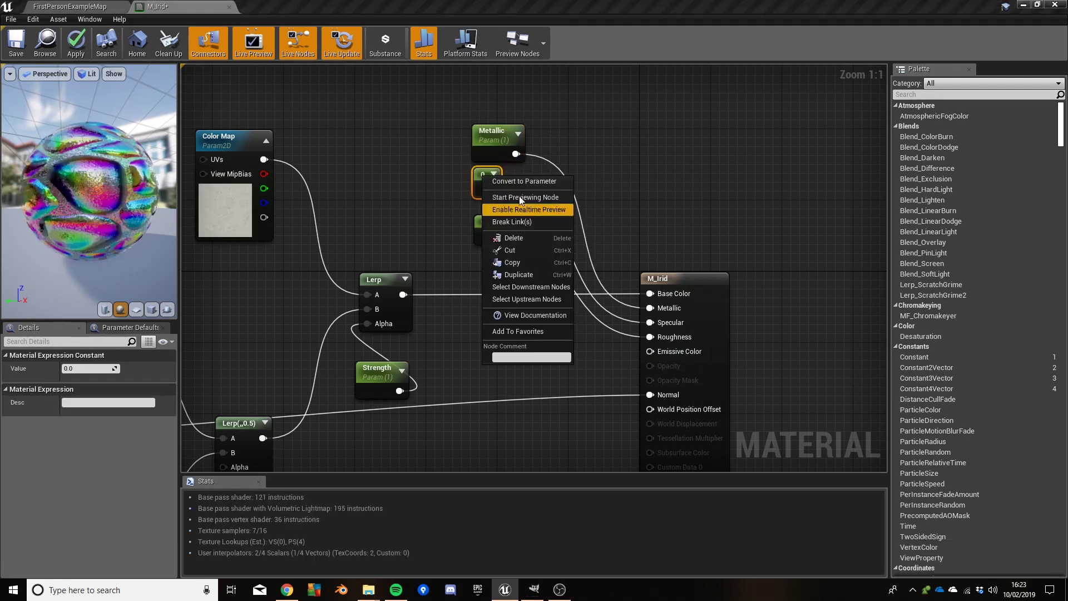
{"action": "left_click", "coordinate": [525, 181]}
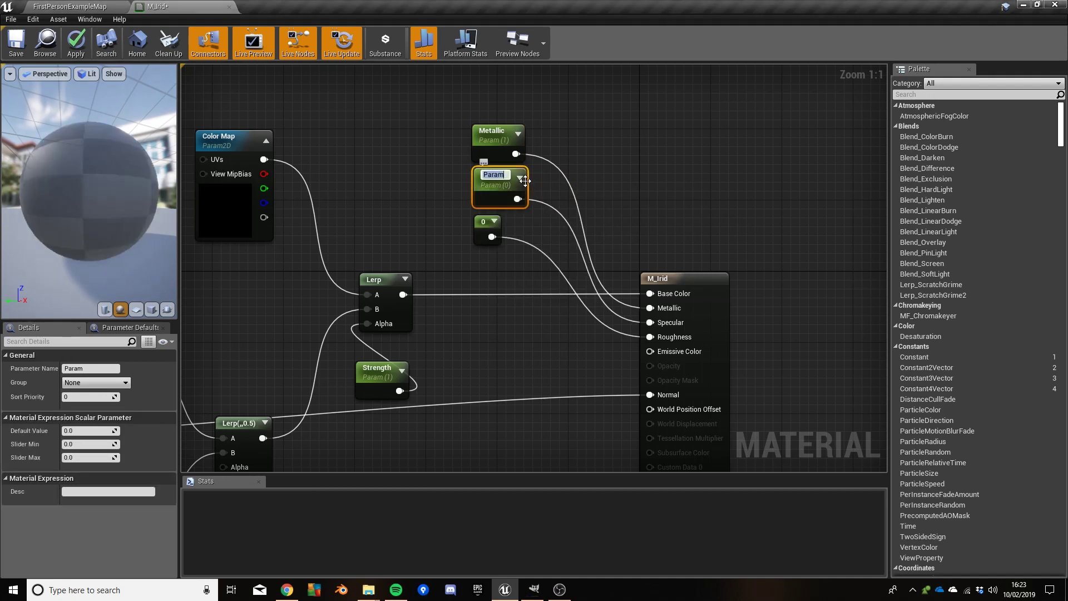
{"action": "type", "text": "Specular"}
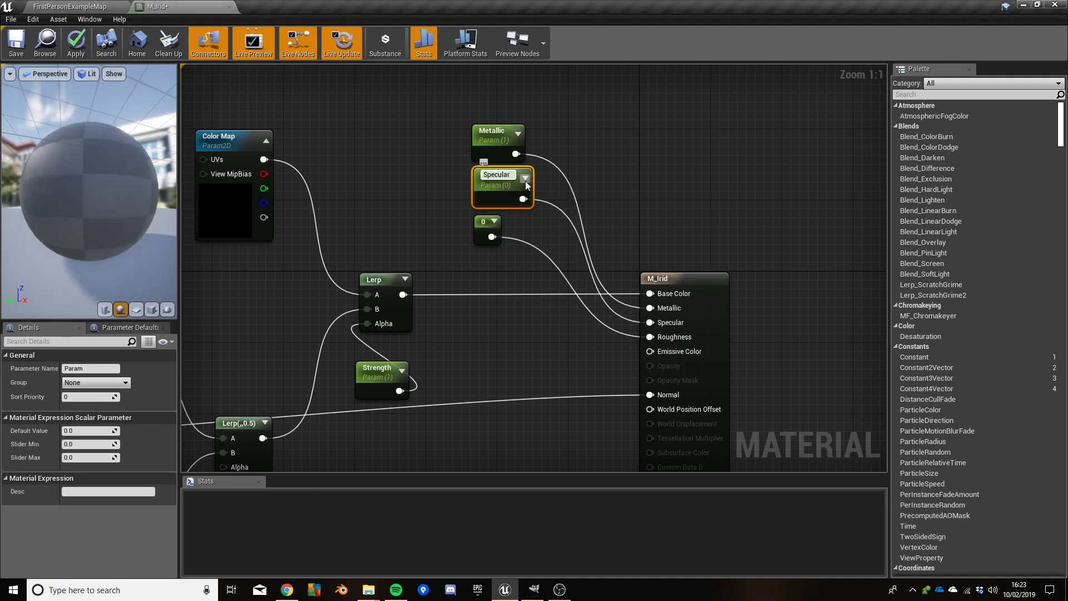
{"action": "key", "text": "Return"}
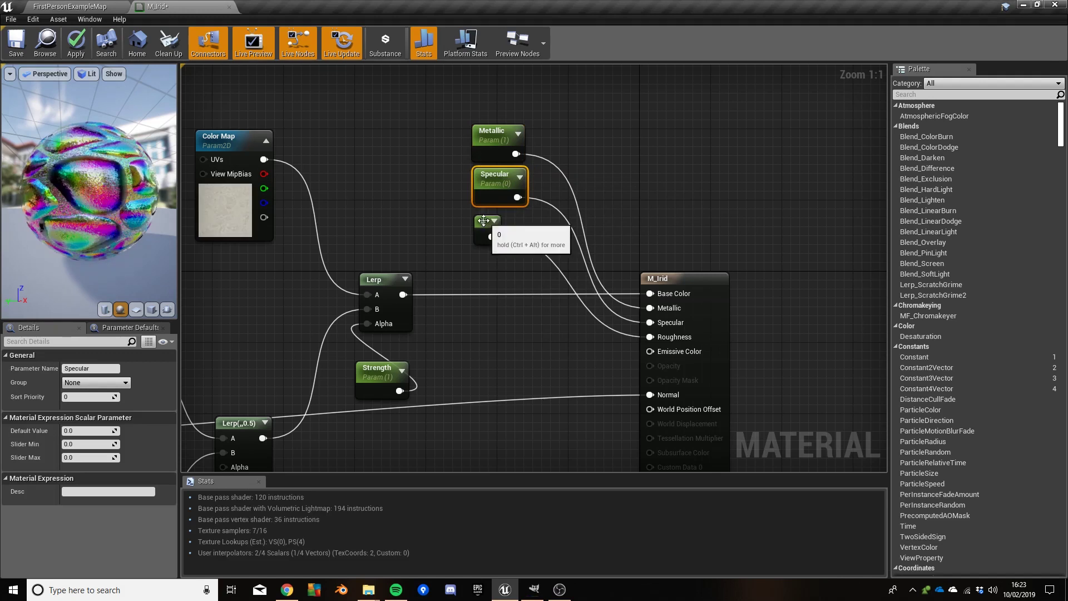
- Convert the constant feeding Roughness to a parameter named Roughness and inspect the material on the preview sphere
{"action": "right_click", "coordinate": [486, 225]}
{"action": "left_click", "coordinate": [530, 233]}
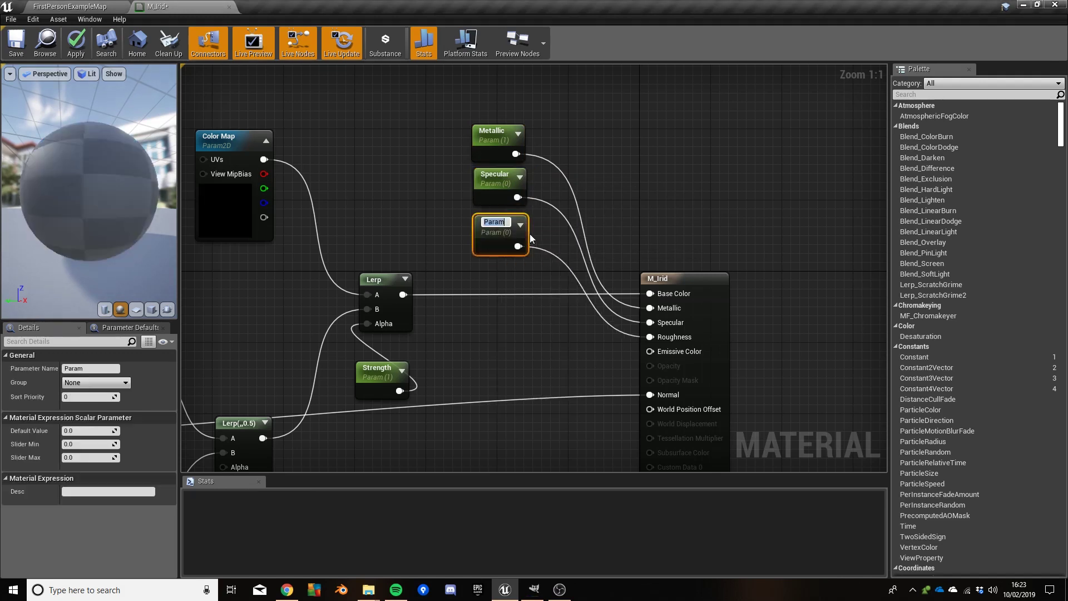
{"action": "type", "text": "Roughness"}
{"action": "key", "text": "Return"}
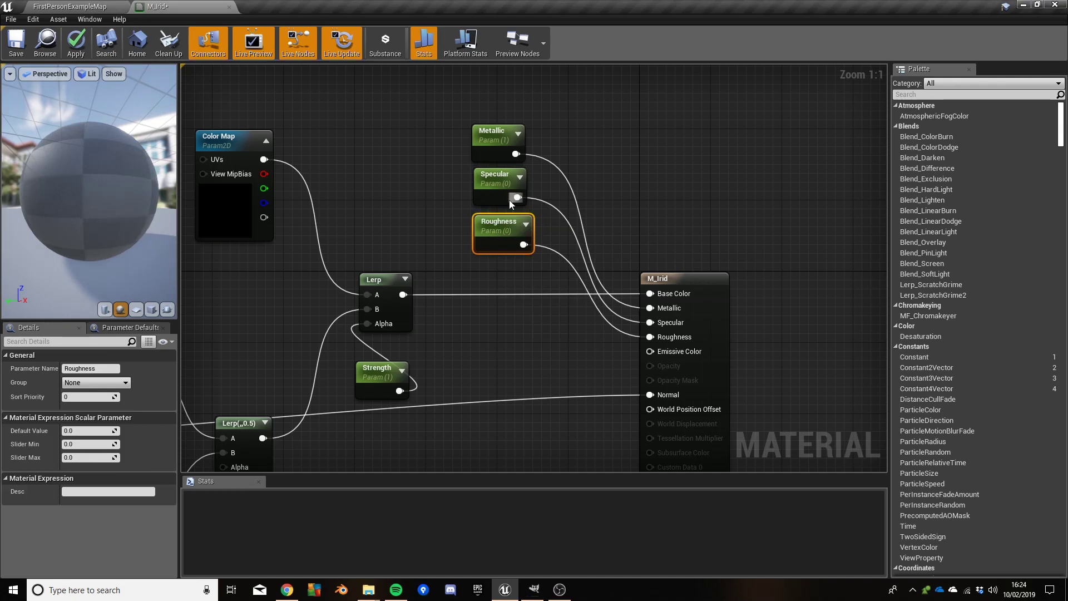
{"action": "left_click_drag", "start_coordinate": [45, 168], "coordinate": [133, 197]}
{"action": "left_click_drag", "start_coordinate": [78, 122], "coordinate": [119, 192]}
{"action": "right_click_drag", "start_coordinate": [395, 211], "coordinate": [688, 337]}
{"action": "scroll", "coordinate": [622, 323], "scroll_direction": "down", "scroll_amount": 1}
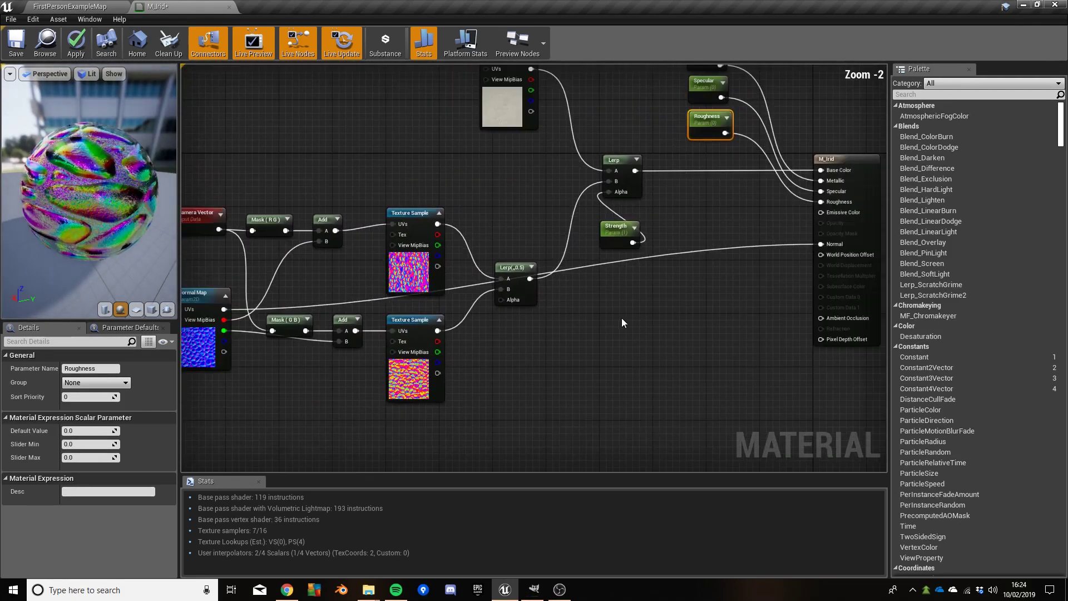
- Set the Strength parameter's default value to 0.5 and apply the changes to the material
{"action": "right_click_drag", "start_coordinate": [623, 310], "coordinate": [650, 342]}
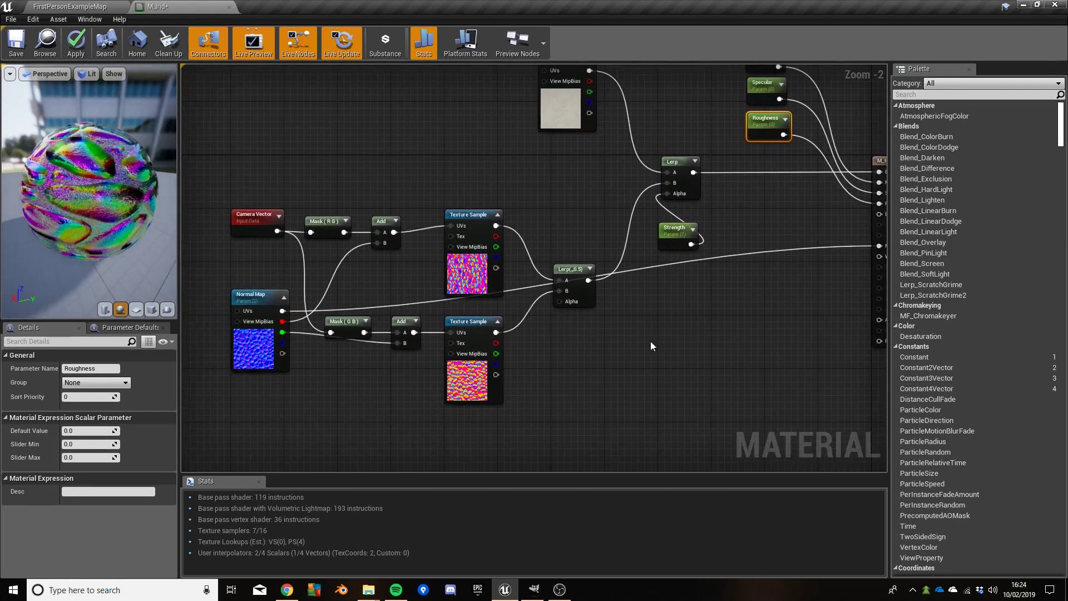
{"action": "left_click", "coordinate": [77, 47]}
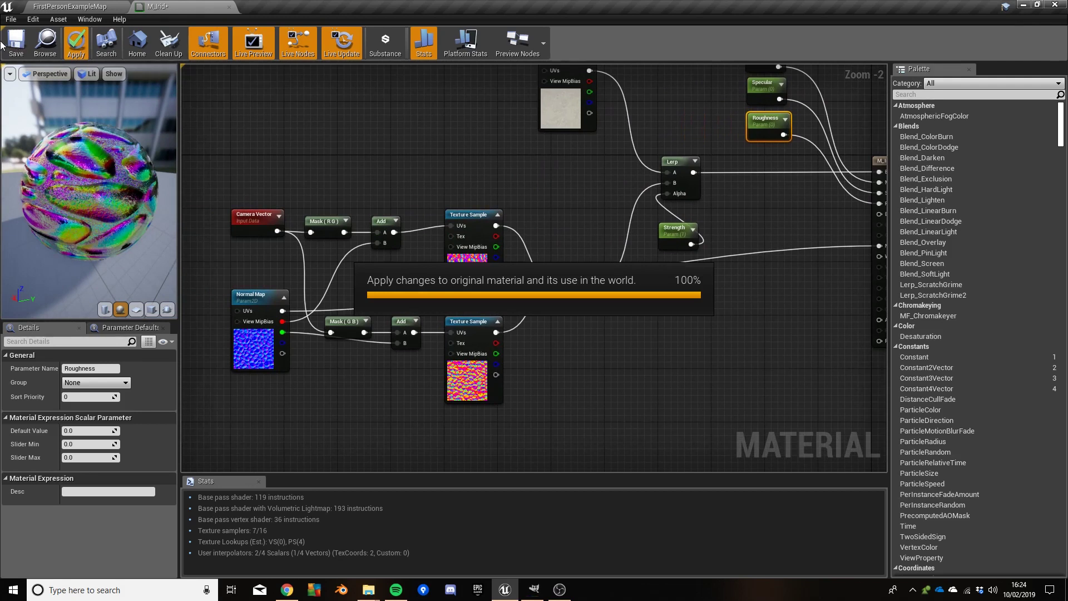
{"action": "left_click", "coordinate": [676, 232]}
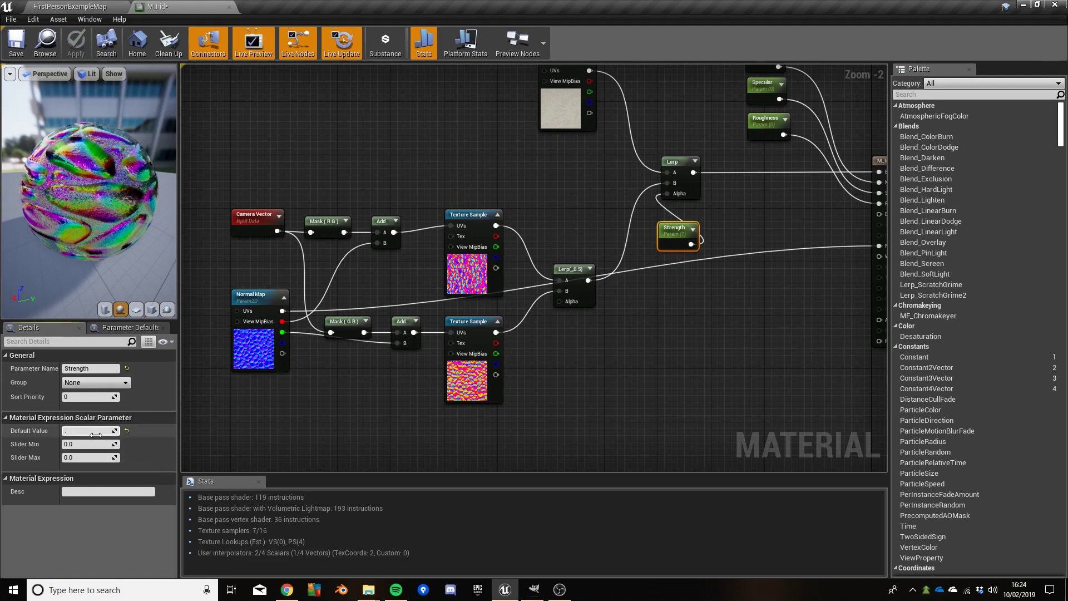
{"action": "type", "text": "0.5"}
{"action": "key", "text": "Return"}
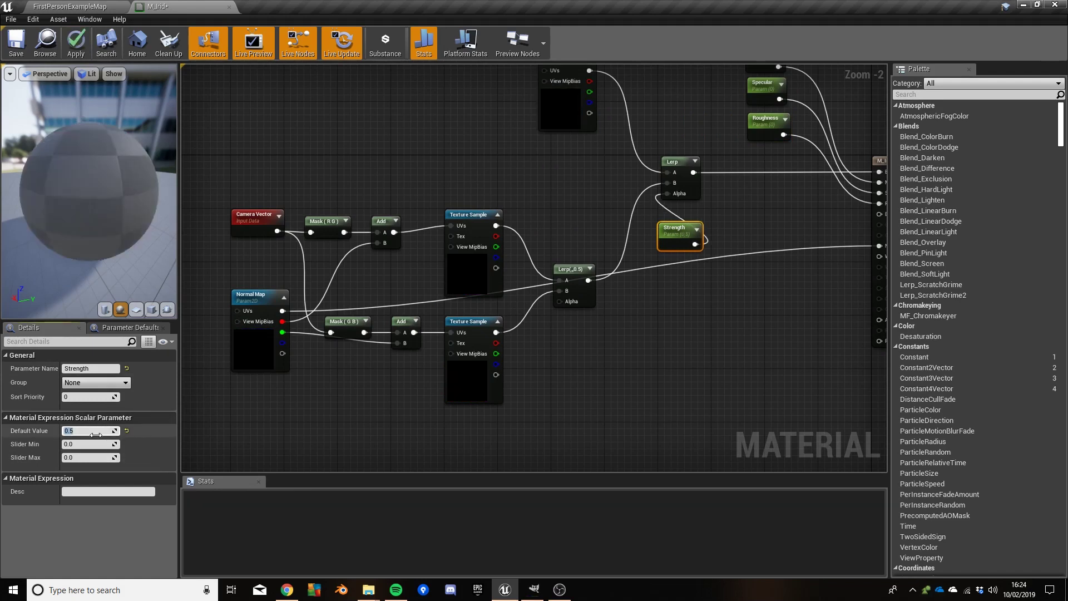
{"action": "left_click", "coordinate": [76, 43]}
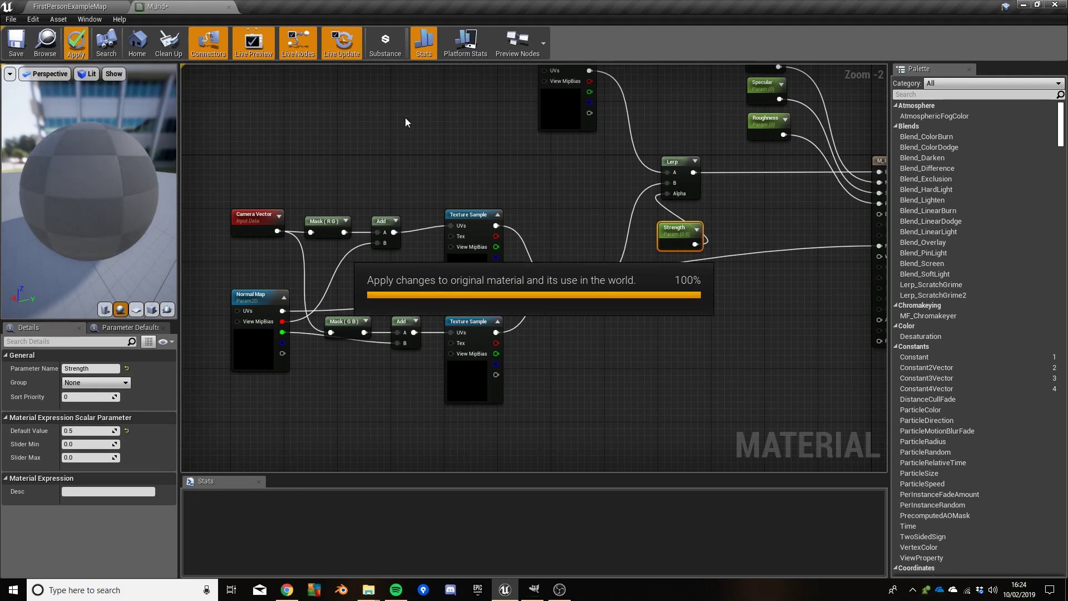
{"action": "right_click_drag", "start_coordinate": [371, 145], "coordinate": [363, 174]}
{"action": "right_click_drag", "start_coordinate": [247, 94], "coordinate": [269, 131]}
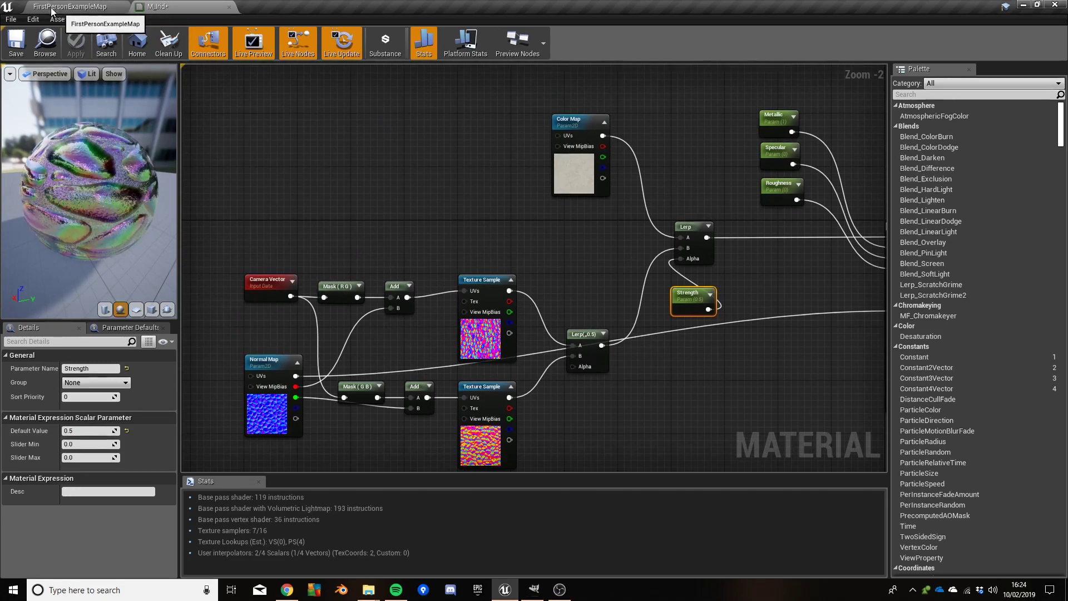
- Place an SM_MatPreviewMesh_02 from the StarterContent Props folder on open floor in FirstPersonExampleMap, at about X 410, Y 960, Z 170
{"action": "left_click", "coordinate": [71, 8]}
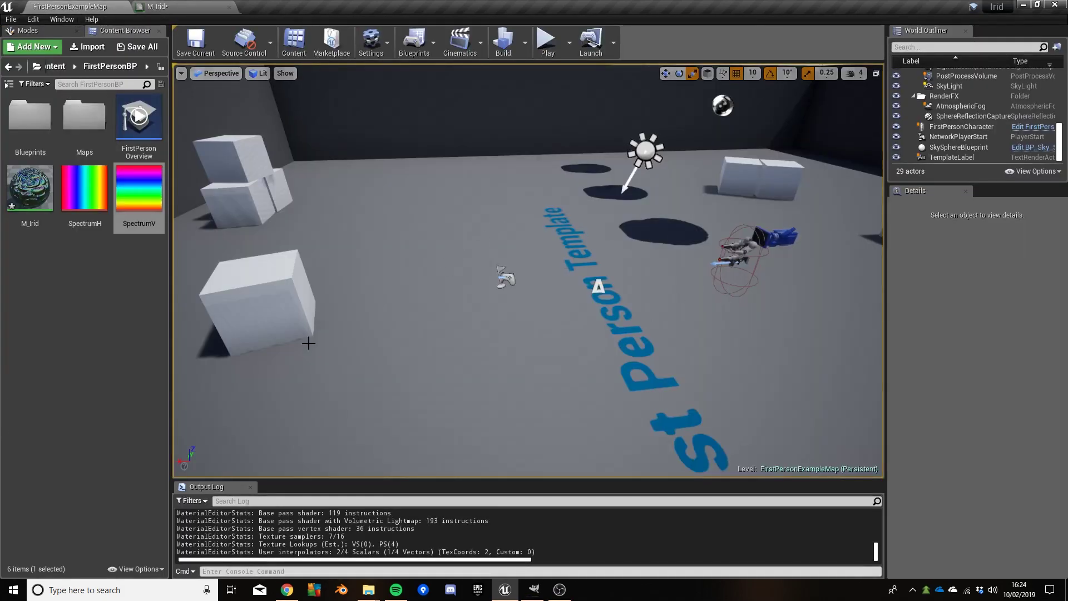
{"action": "left_click", "coordinate": [66, 68]}
{"action": "double_click", "coordinate": [26, 205]}
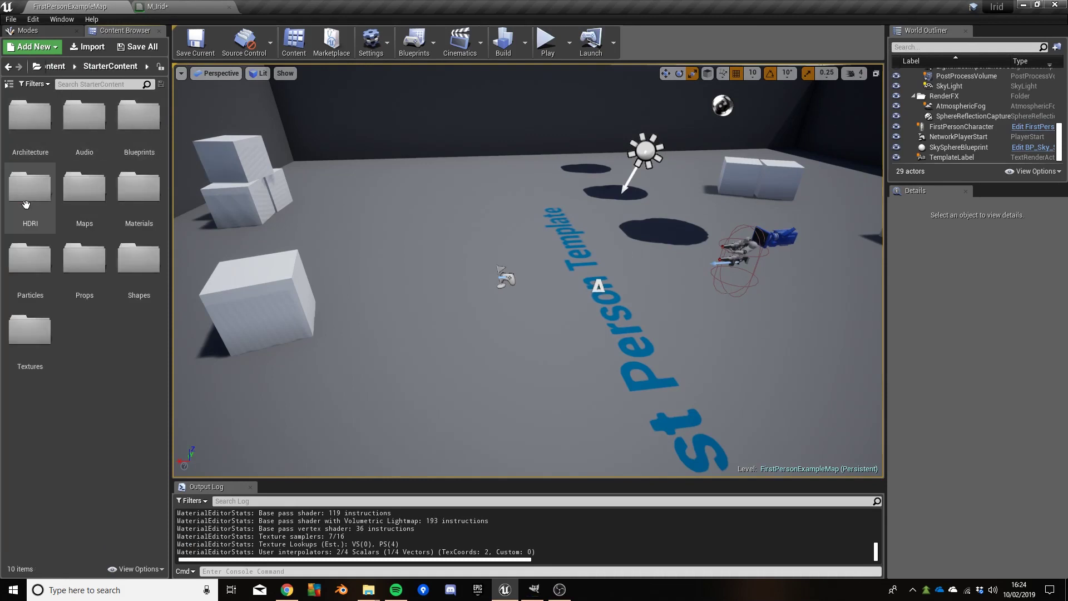
{"action": "double_click", "coordinate": [85, 258]}
{"action": "left_click", "coordinate": [131, 334]}
{"action": "left_click_drag", "start_coordinate": [253, 323], "coordinate": [473, 189]}
{"action": "right_click_drag", "start_coordinate": [473, 189], "coordinate": [587, 197]}
{"action": "key", "text": "w"}
{"action": "key", "text": "w"}
{"action": "key", "text": "s"}
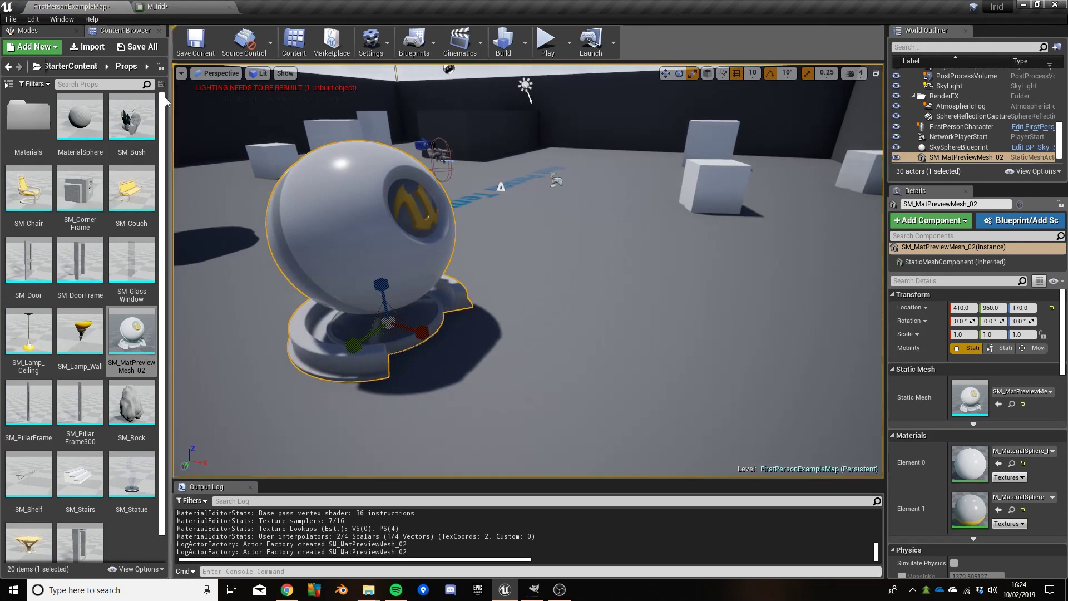
- Apply M_Irid from the FirstPersonBP folder to the sphere of the placed preview mesh and inspect it up close
{"action": "left_click", "coordinate": [72, 67]}
{"action": "left_click", "coordinate": [37, 66]}
{"action": "left_click", "coordinate": [62, 99]}
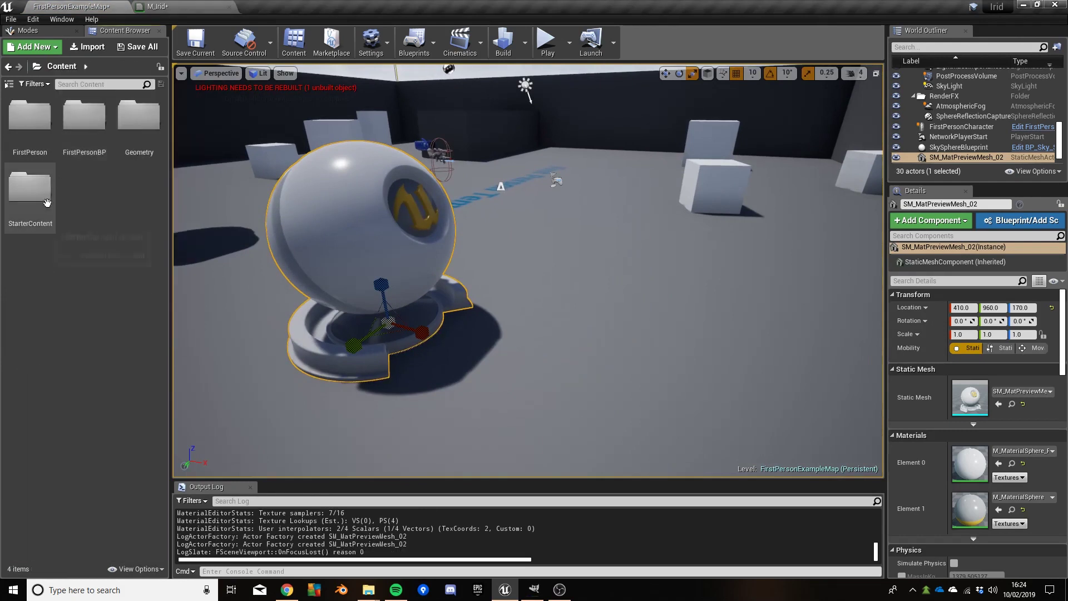
{"action": "double_click", "coordinate": [29, 114]}
{"action": "left_click", "coordinate": [61, 66]}
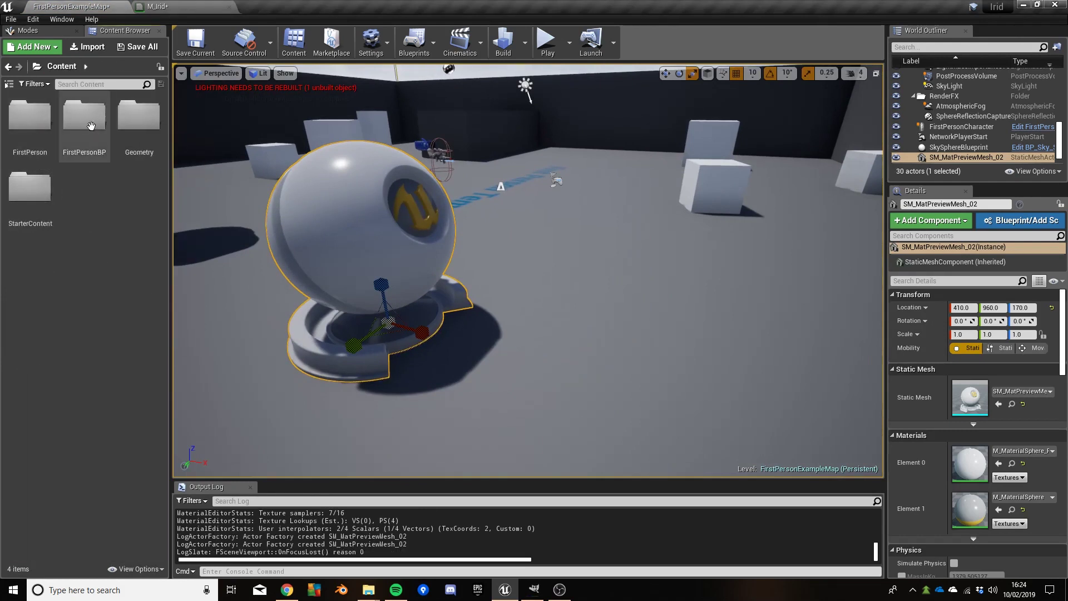
{"action": "double_click", "coordinate": [84, 114]}
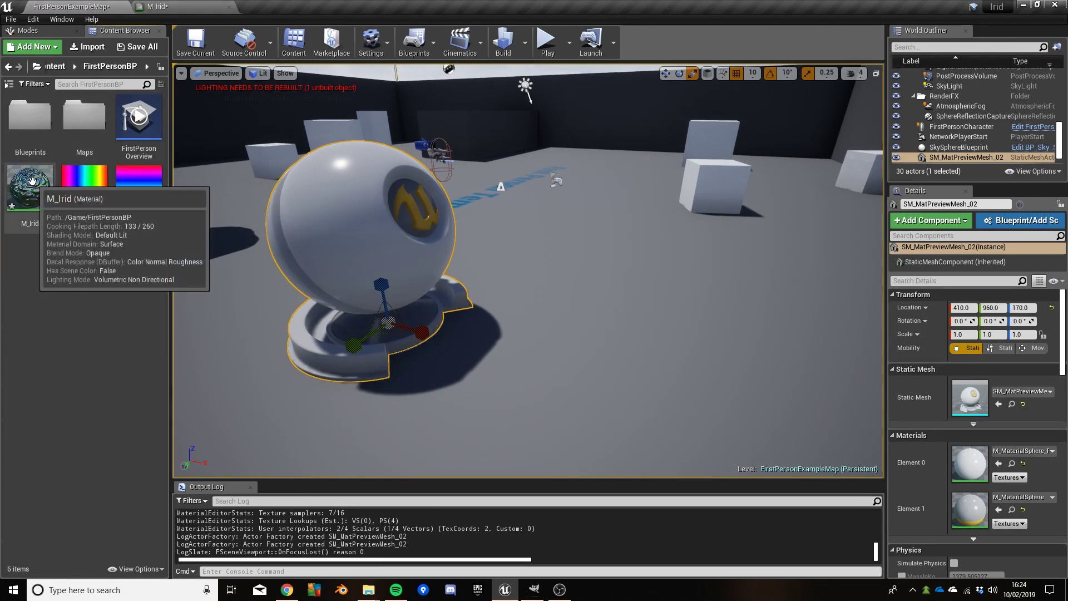
{"action": "left_click_drag", "start_coordinate": [31, 192], "coordinate": [322, 216]}
{"action": "right_click_drag", "start_coordinate": [321, 216], "coordinate": [266, 199]}
{"action": "key", "text": "w"}
{"action": "key", "text": "d"}
{"action": "key", "text": "s"}
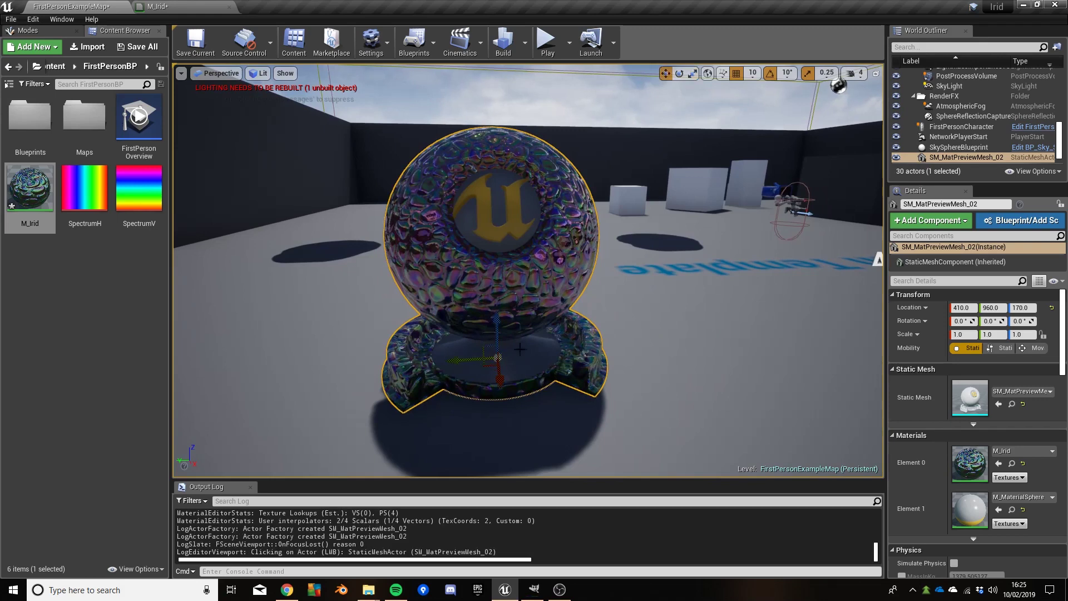
- Duplicate the preview mesh along the Y axis to about Y 550 and frame the copy
{"action": "left_click_drag", "start_coordinate": [454, 360], "coordinate": [818, 334], "text": "alt"}
{"action": "key", "text": "f"}
{"action": "mouse_move", "coordinate": [529, 271]}
{"action": "right_mouse_down"}
{"action": "mouse_move", "coordinate": [501, 273]}
{"action": "mouse_move", "coordinate": [545, 279]}
{"action": "right_mouse_up"}
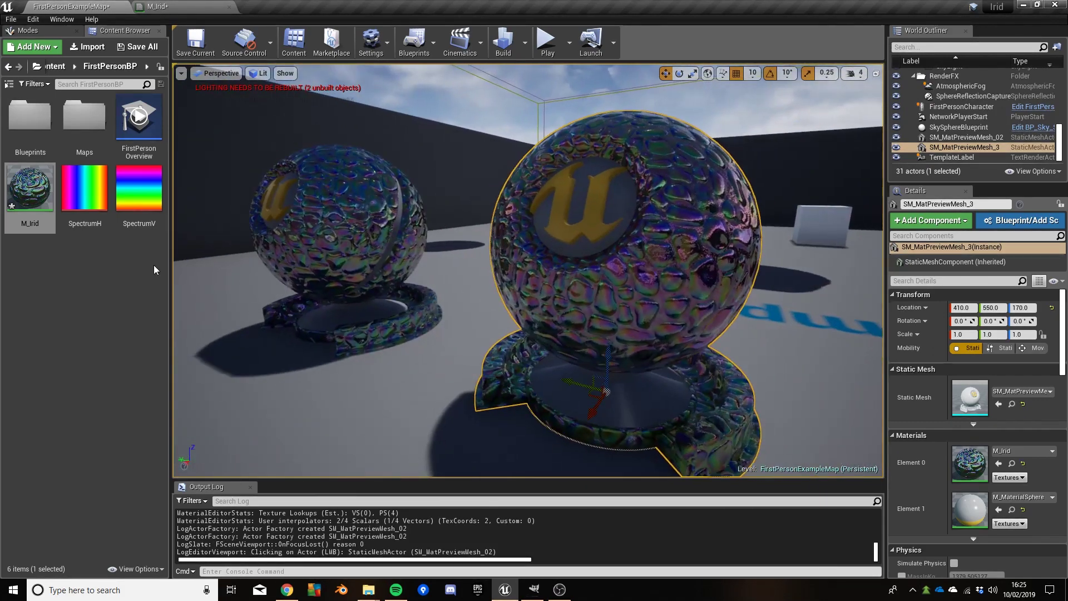
- Create a material instance from M_Irid and name it M_Irid_2
{"action": "right_click", "coordinate": [26, 191]}
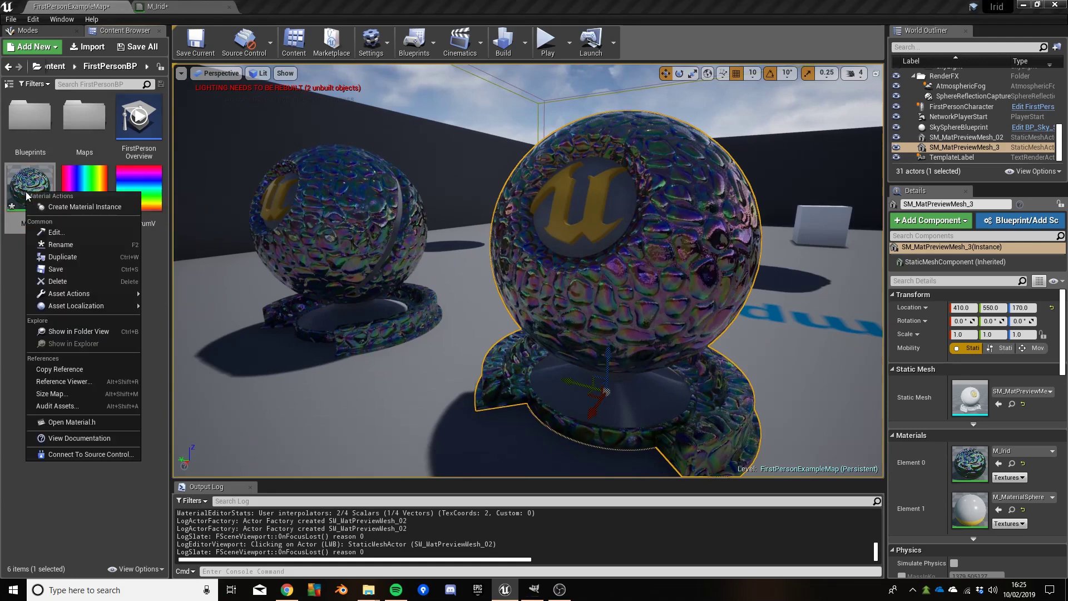
{"action": "left_click", "coordinate": [92, 207]}
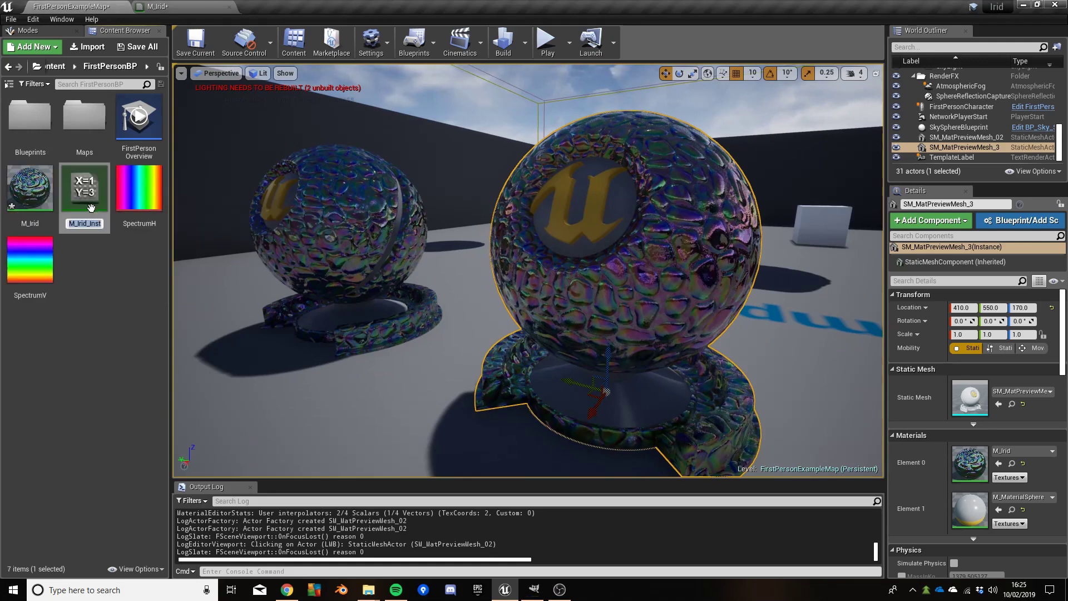
{"action": "key", "text": "End"}
{"action": "key", "text": "BackSpace"}
{"action": "key", "text": "BackSpace"}
{"action": "key", "text": "BackSpace"}
{"action": "key", "text": "BackSpace"}
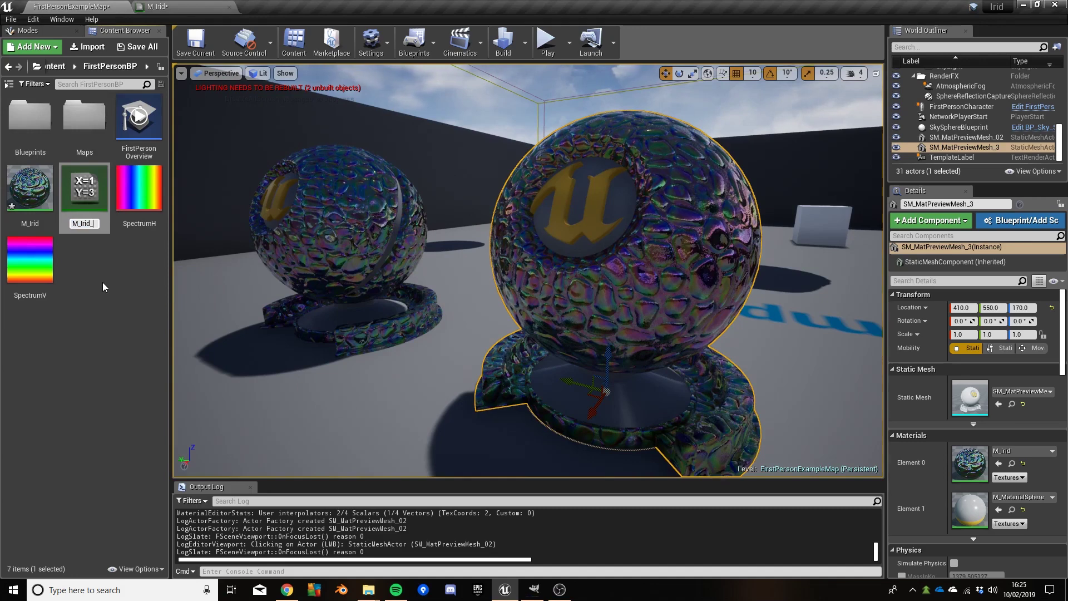
{"action": "type", "text": "2"}
{"action": "key", "text": "Return"}
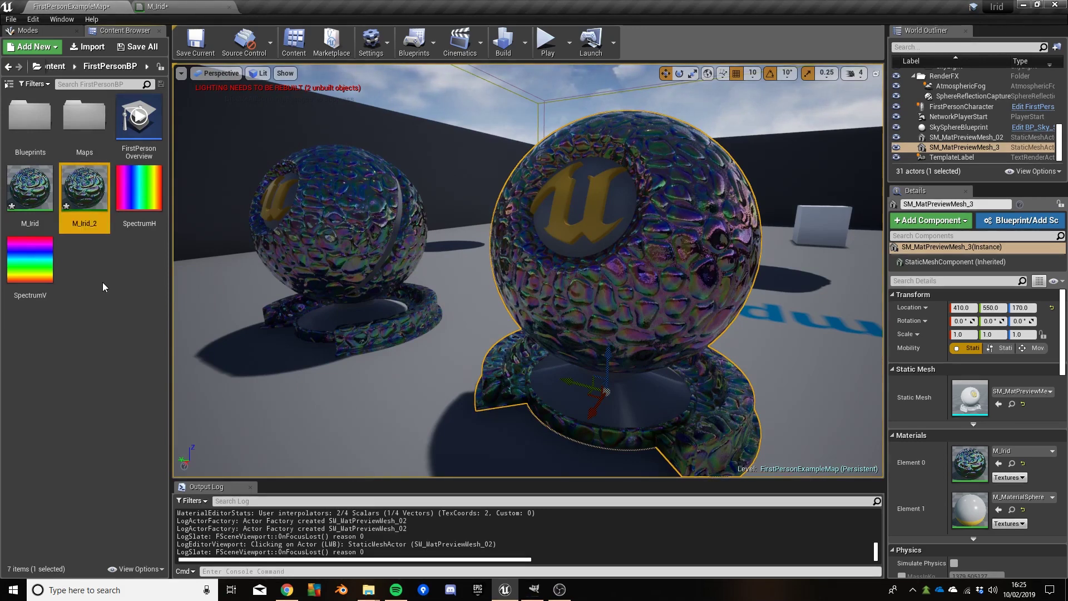
- Open M_Irid_2 in an editor docked beside M_Irid and override its Strength with 0.2
{"action": "double_click", "coordinate": [88, 190]}
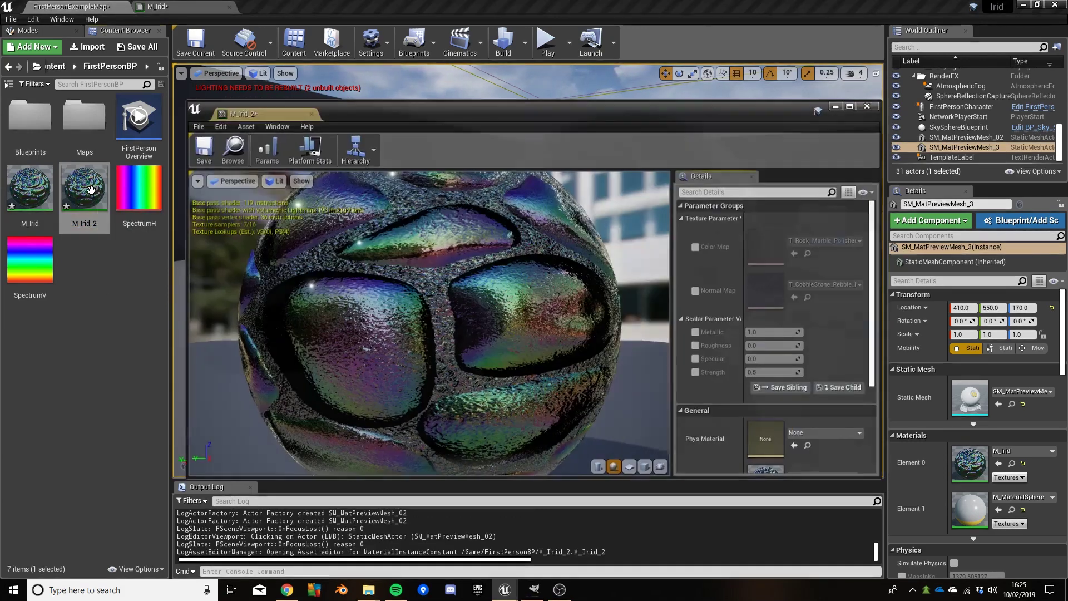
{"action": "left_click_drag", "start_coordinate": [244, 111], "coordinate": [301, 7]}
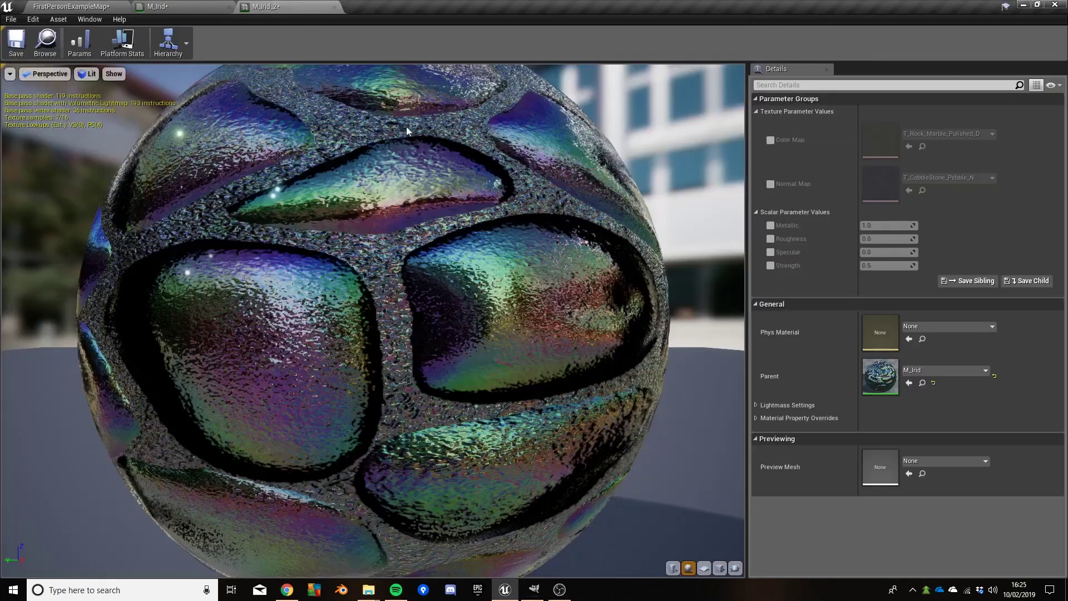
{"action": "scroll", "coordinate": [358, 276], "scroll_direction": "up", "scroll_amount": 3}
{"action": "left_click_drag", "start_coordinate": [358, 276], "coordinate": [534, 294]}
{"action": "left_click", "coordinate": [770, 266]}
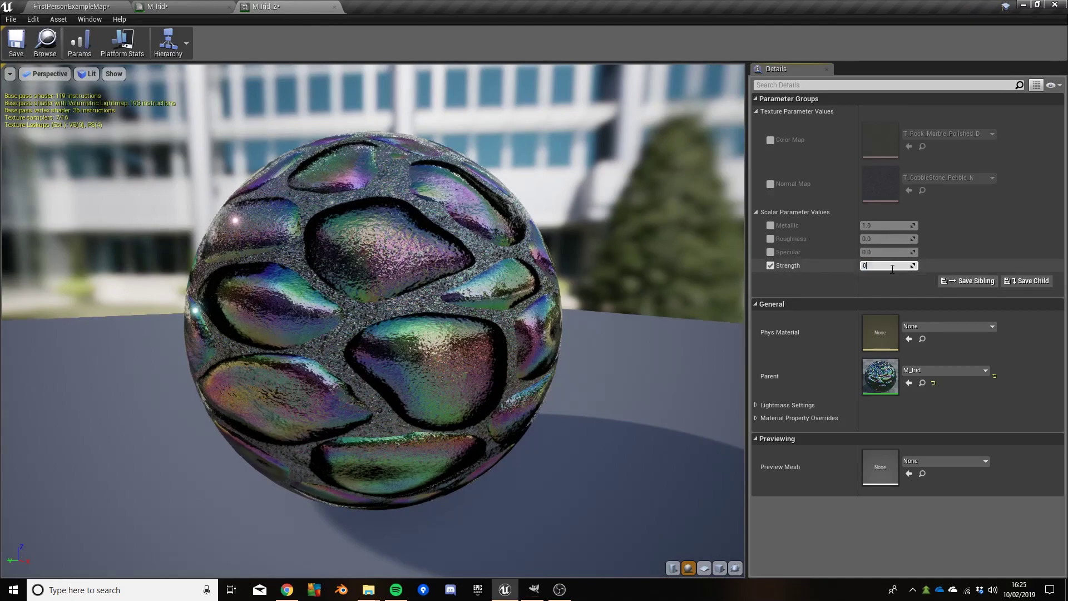
{"action": "left_click_drag", "start_coordinate": [445, 289], "coordinate": [395, 325]}
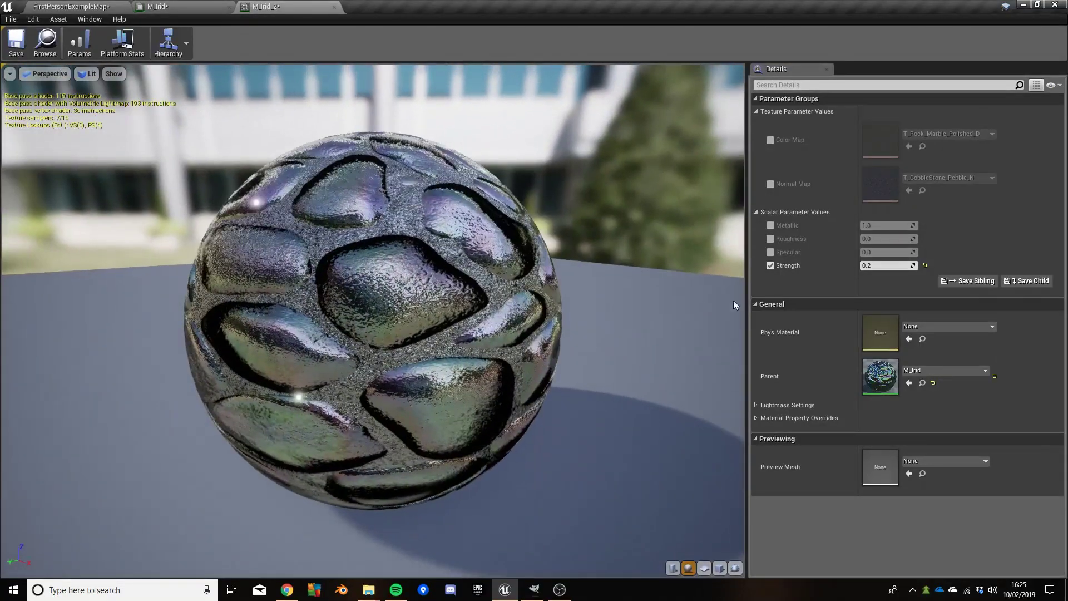
- Set the Strength of M_Irid_2 to 1, check it on the preview sphere and save the instance
{"action": "left_click", "coordinate": [885, 266]}
{"action": "type", "text": "1"}
{"action": "key", "text": "Return"}
{"action": "left_click_drag", "start_coordinate": [376, 403], "coordinate": [490, 345]}
{"action": "left_click_drag", "start_coordinate": [623, 261], "coordinate": [657, 256]}
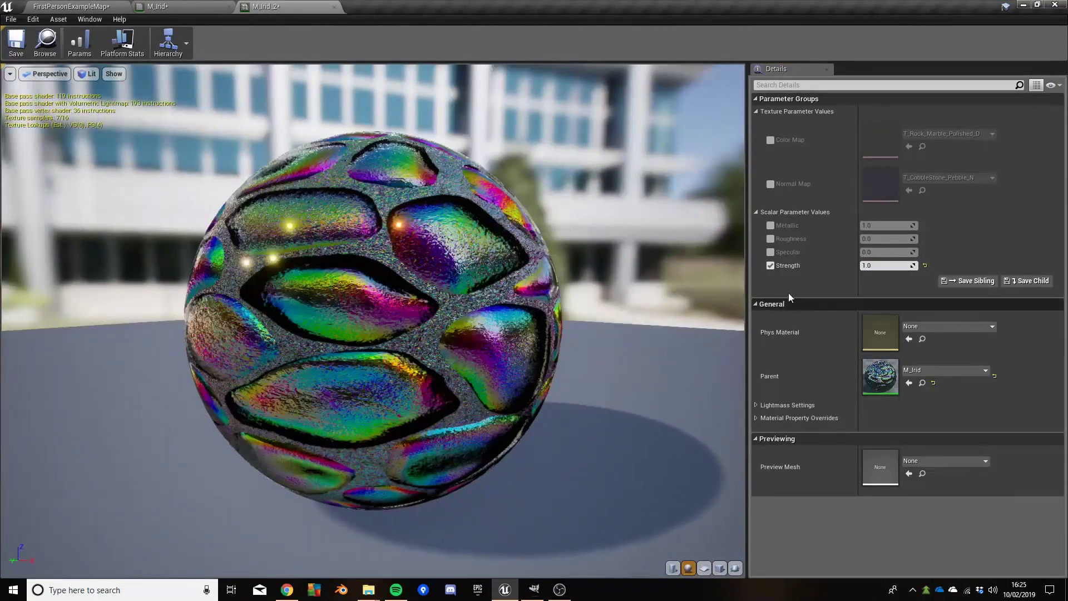
{"action": "left_click", "coordinate": [26, 48]}
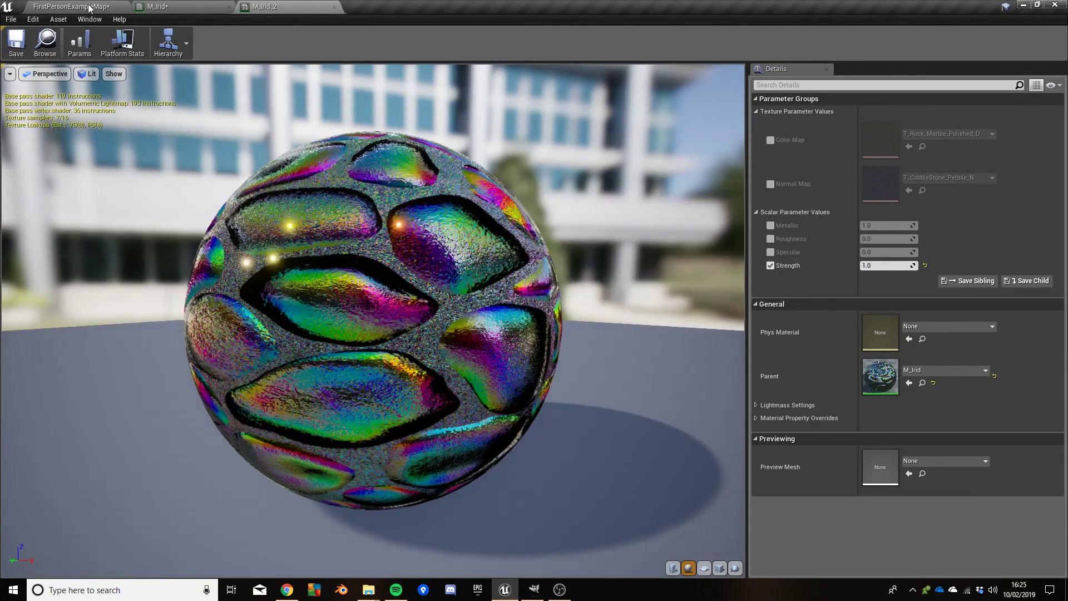
- Apply M_Irid_2 to the second preview mesh in the level and view it beside the first
{"action": "left_click", "coordinate": [89, 8]}
{"action": "left_click_drag", "start_coordinate": [83, 191], "coordinate": [662, 289]}
{"action": "key", "text": "d"}
{"action": "right_click_drag", "start_coordinate": [662, 288], "coordinate": [623, 288]}
{"action": "key", "text": "w"}
{"action": "key", "text": "s"}
{"action": "key", "text": "a"}
{"action": "key", "text": "d"}
- Duplicate the second preview mesh along the Y axis to about Y 170 and frame the new copy
{"action": "right_click_drag", "start_coordinate": [557, 278], "coordinate": [428, 265]}
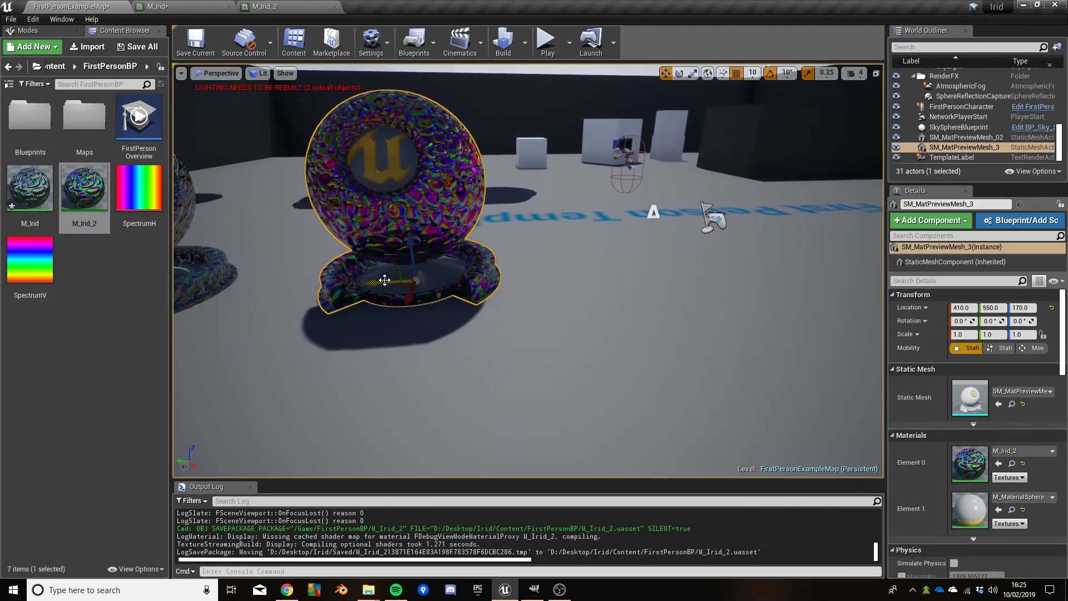
{"action": "left_click_drag", "start_coordinate": [370, 281], "coordinate": [605, 267], "text": "alt"}
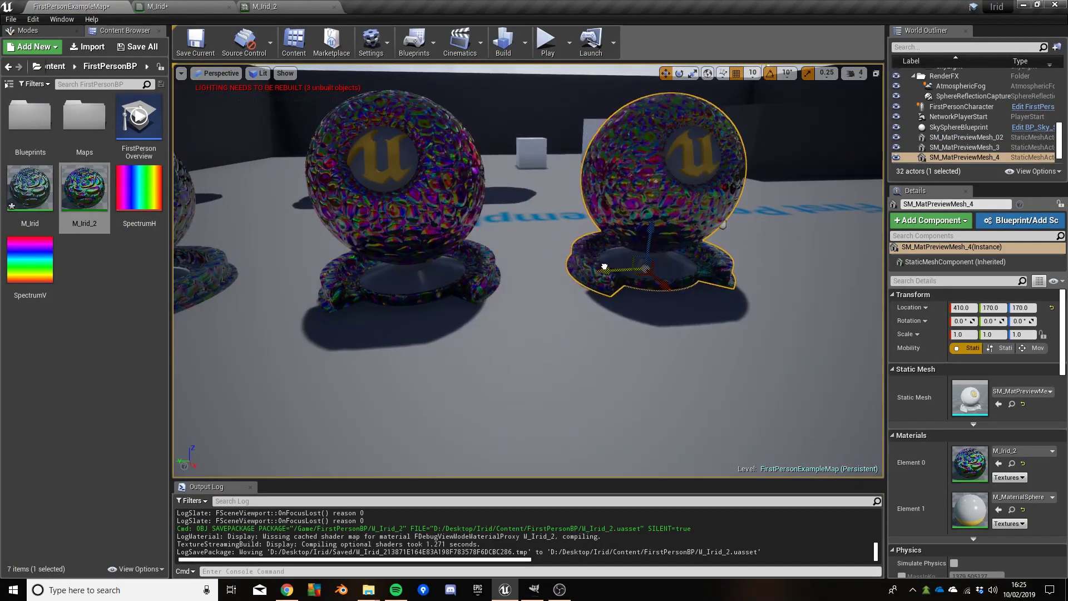
{"action": "key", "text": "f"}
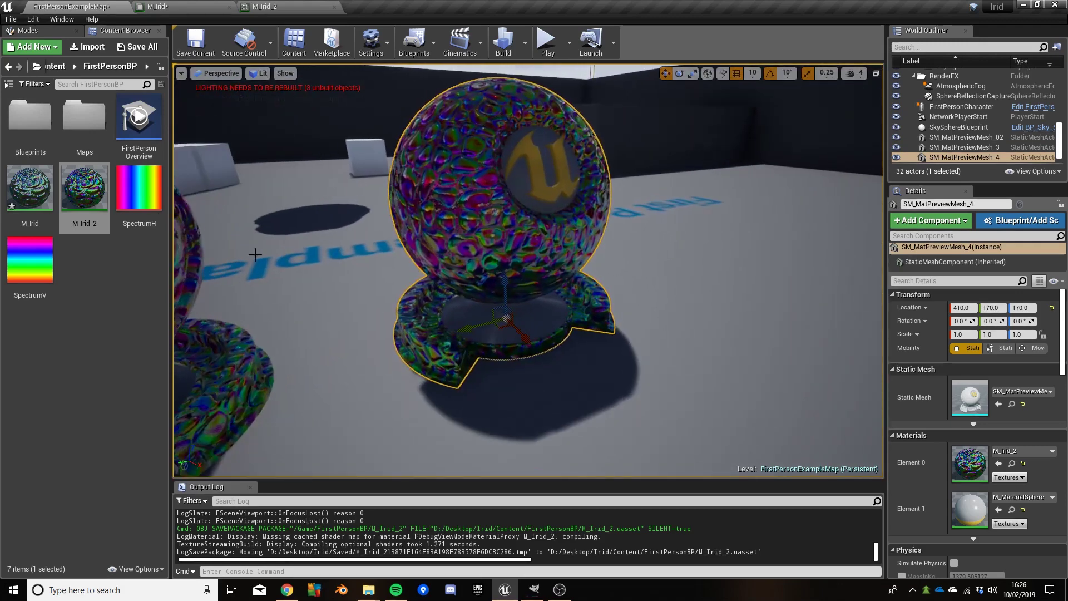
- Create another material instance from M_Irid with the default name and open it for editing
{"action": "right_click", "coordinate": [35, 193]}
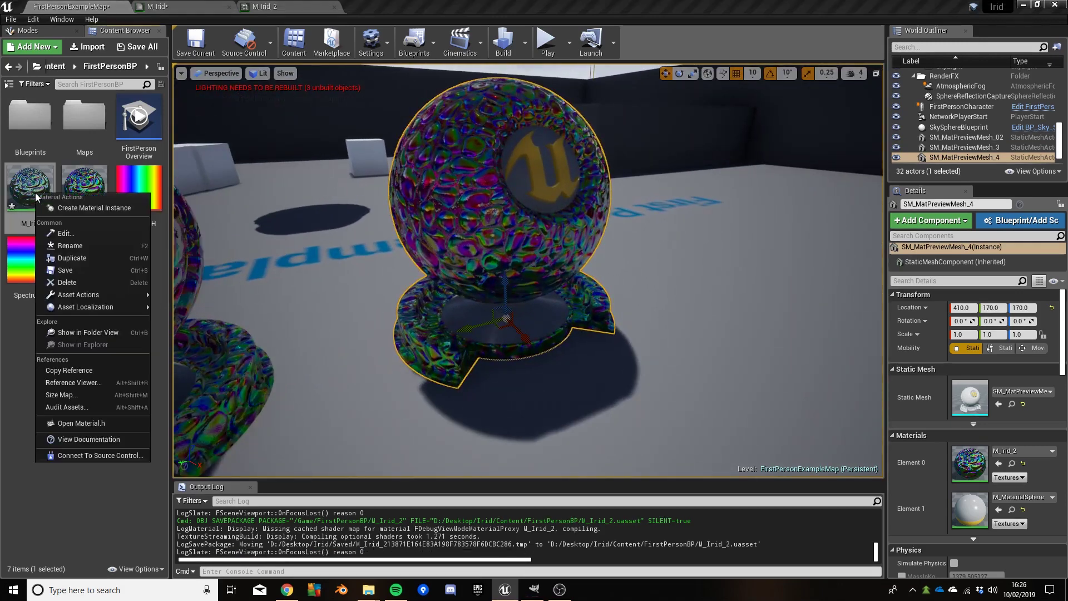
{"action": "left_click", "coordinate": [93, 209]}
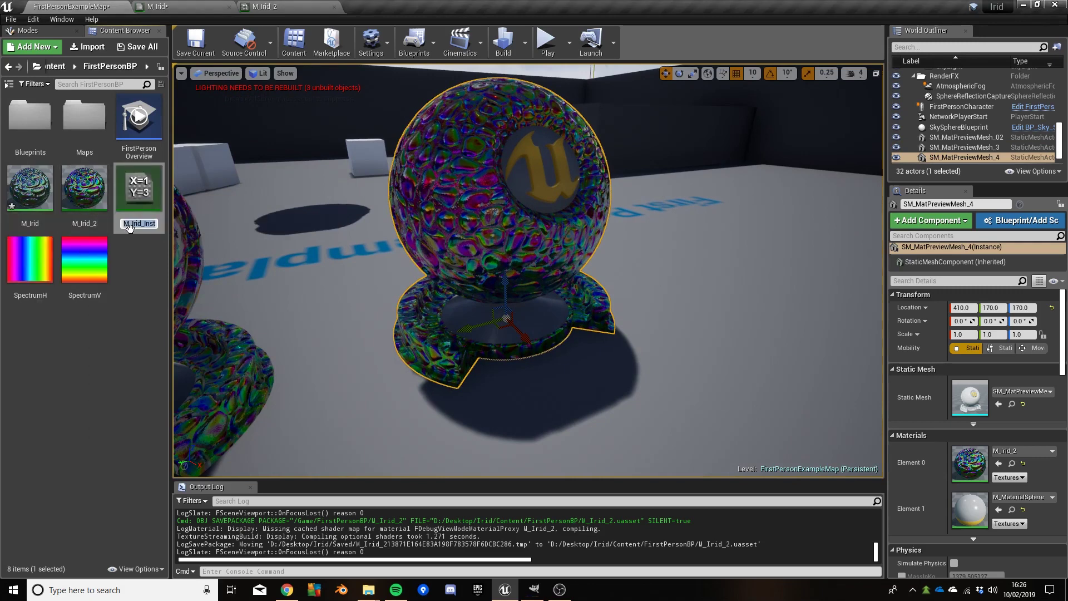
{"action": "double_click", "coordinate": [136, 194]}
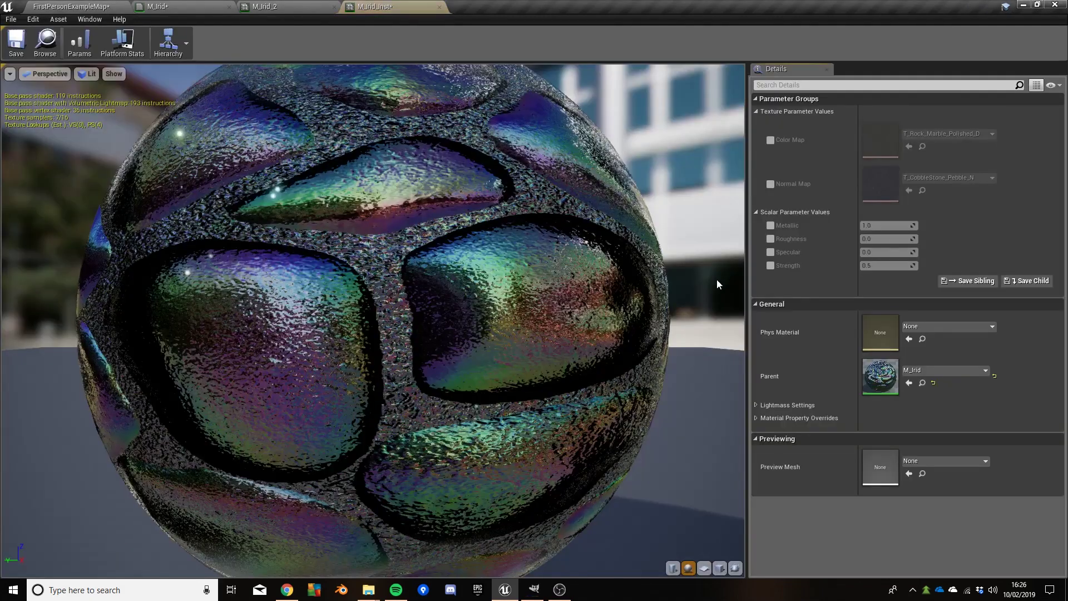
- Override the new instance's Color Map with the T_Rock_Sandstone_D texture
{"action": "left_click", "coordinate": [770, 140]}
{"action": "left_click", "coordinate": [987, 134]}
{"action": "type", "text": "sandst"}
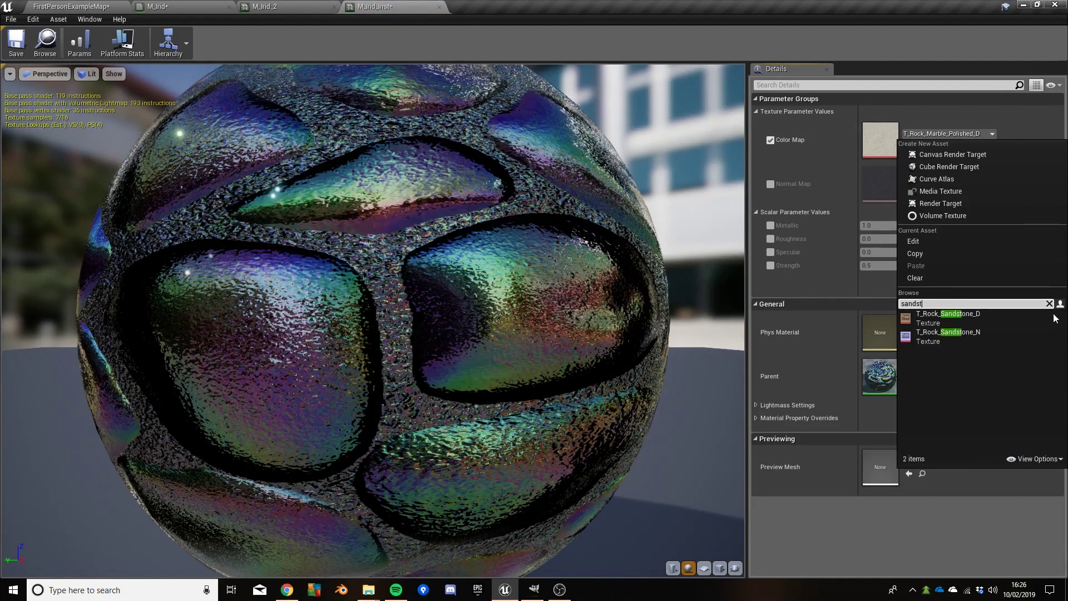
{"action": "left_click", "coordinate": [951, 316]}
{"action": "scroll", "coordinate": [545, 195], "scroll_direction": "down", "scroll_amount": 5}
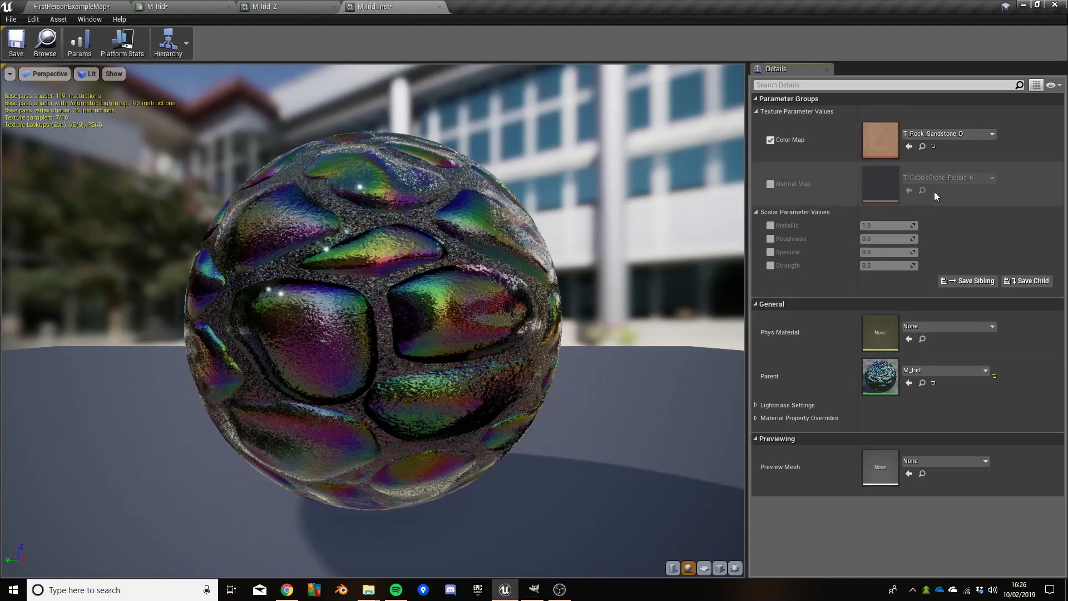
- Override the new instance's Normal Map with the T_Concrete_Tiles_N texture
{"action": "left_click", "coordinate": [771, 184]}
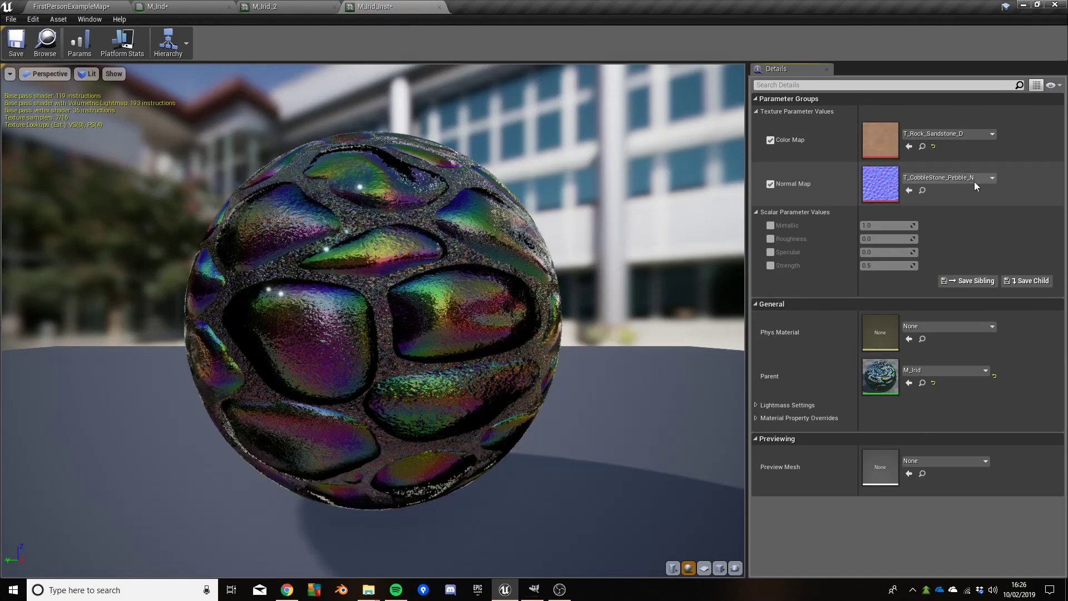
{"action": "left_click", "coordinate": [967, 179]}
{"action": "type", "text": "tiles"}
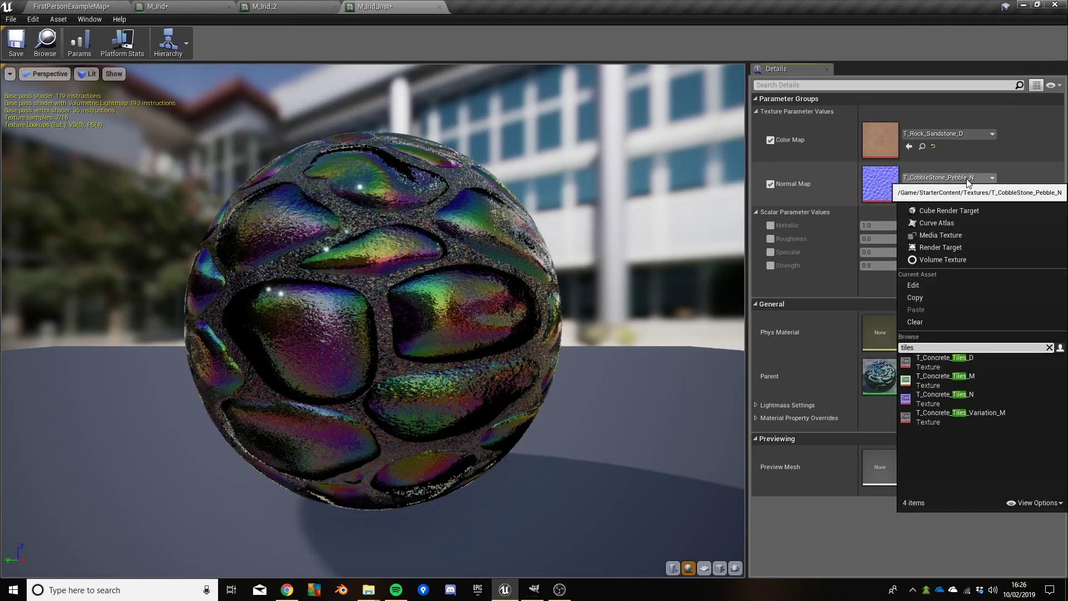
{"action": "left_click", "coordinate": [969, 396]}
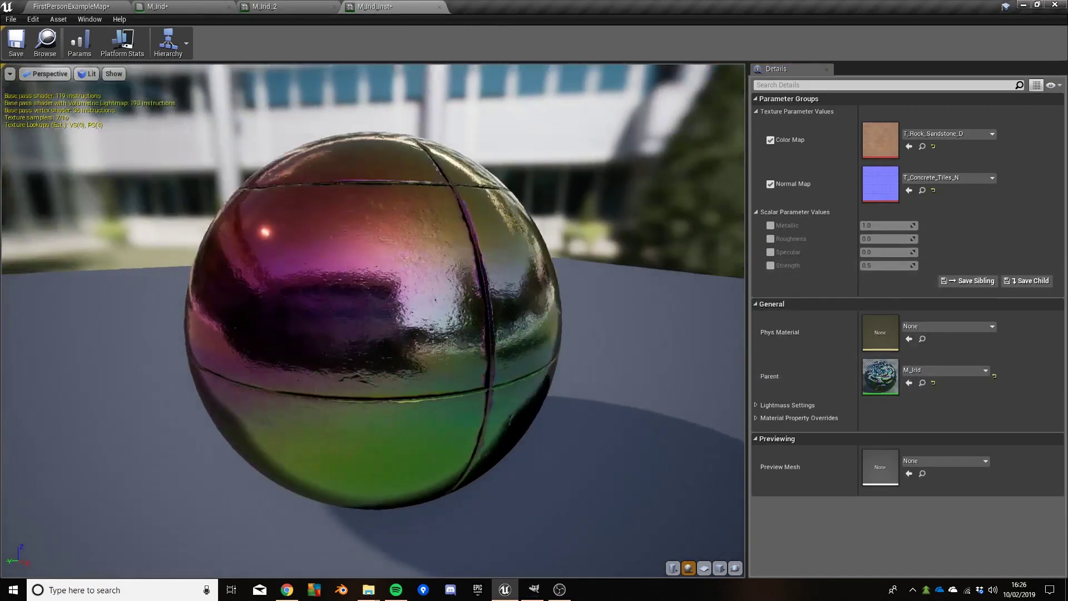
- Override the Metallic parameter of the M_Irid_Inst material instance with 0.6
{"action": "left_click_drag", "start_coordinate": [356, 312], "coordinate": [384, 306]}
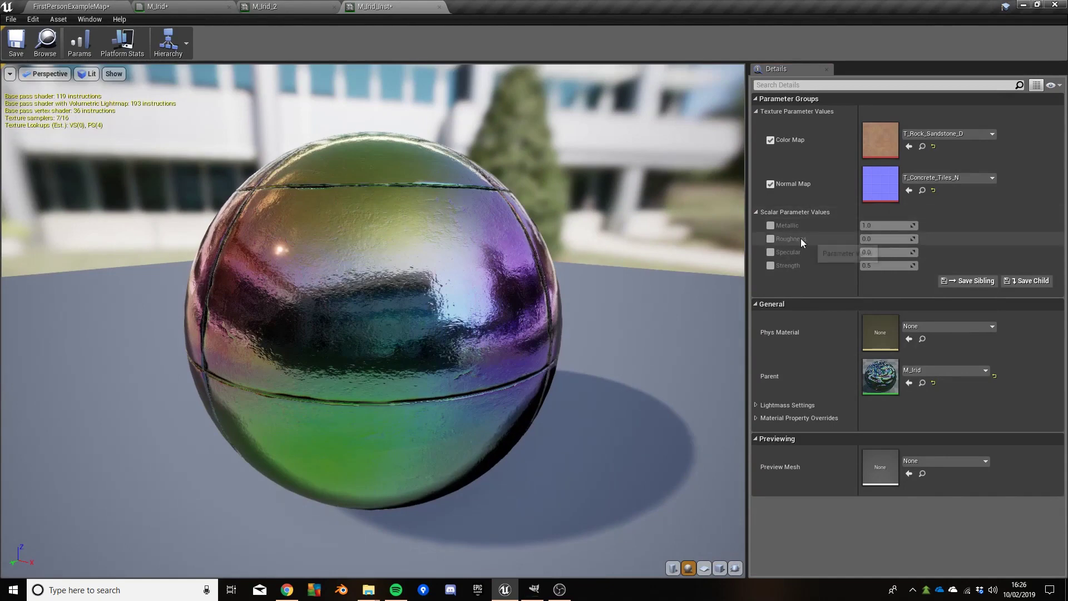
{"action": "left_click_drag", "start_coordinate": [649, 249], "coordinate": [497, 252]}
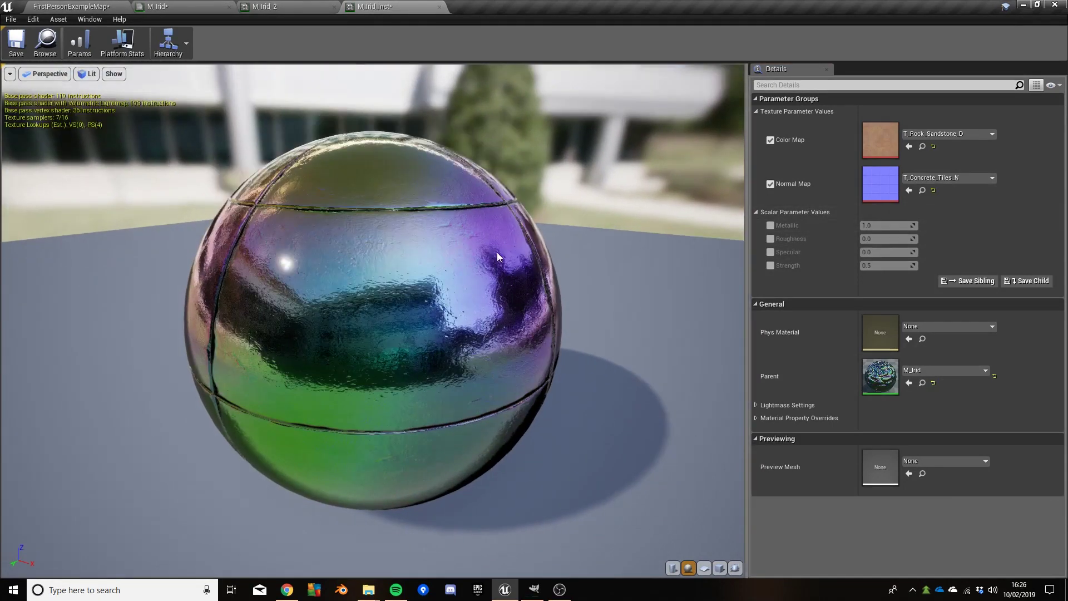
{"action": "left_click", "coordinate": [770, 225]}
{"action": "left_click", "coordinate": [888, 226]}
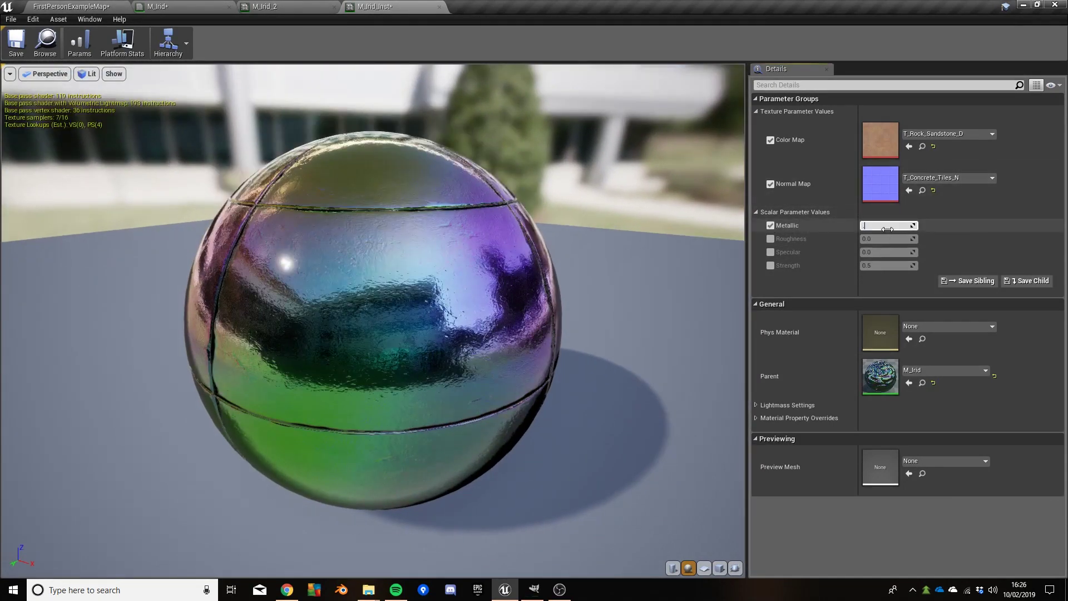
{"action": "type", "text": "0.6"}
{"action": "key", "text": "Return"}
- Override the instance's Roughness, trying 1.0 and settling on 0.2
{"action": "left_click_drag", "start_coordinate": [710, 272], "coordinate": [589, 286]}
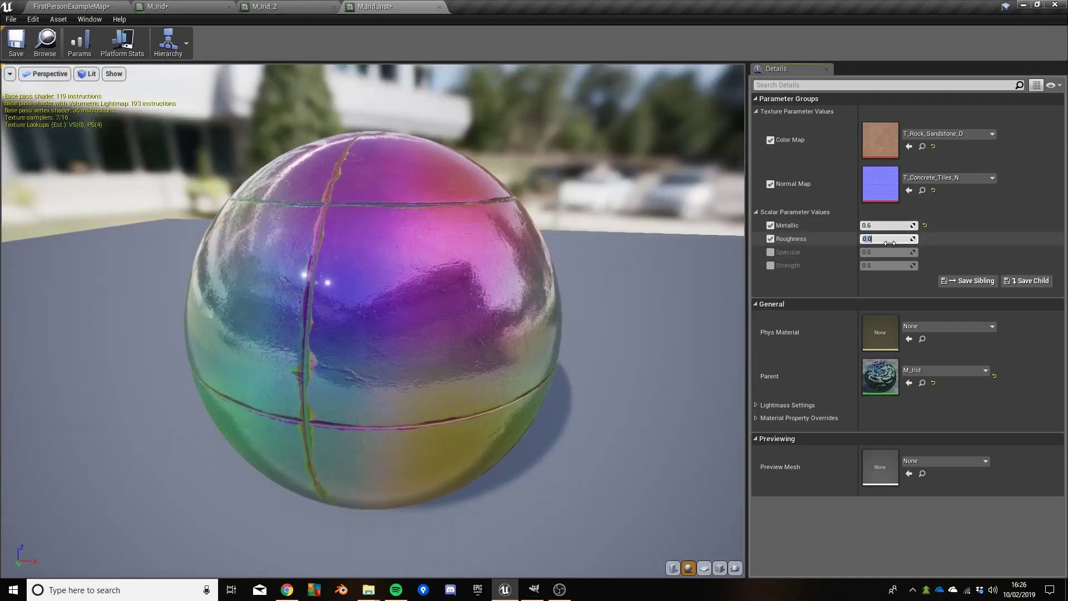
{"action": "type", "text": "1"}
{"action": "key", "text": "Return"}
{"action": "left_click_drag", "start_coordinate": [690, 272], "coordinate": [668, 264]}
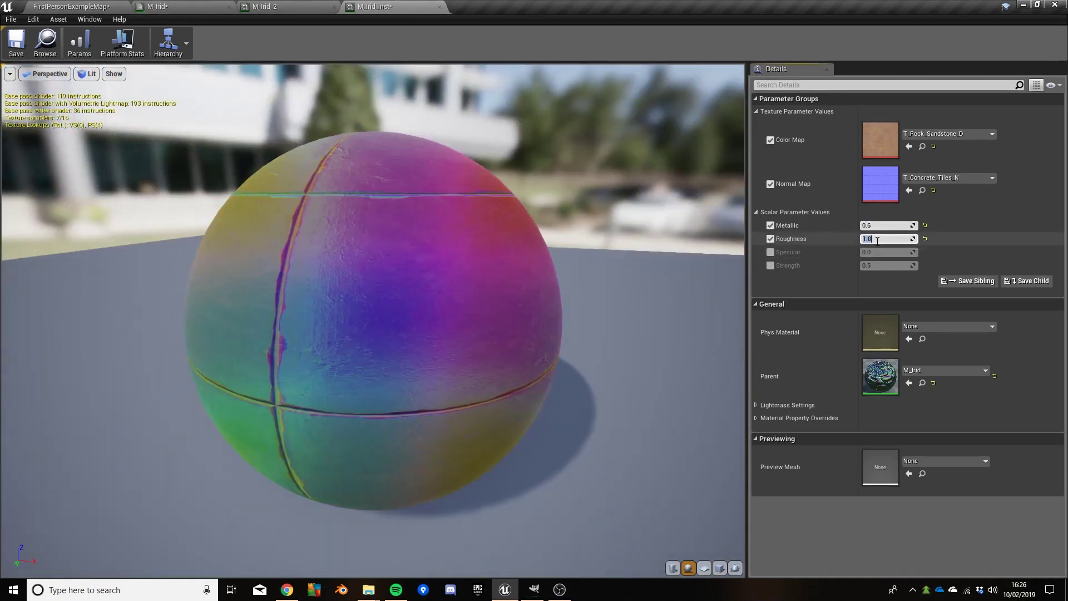
{"action": "type", "text": "0.2"}
{"action": "key", "text": "Return"}
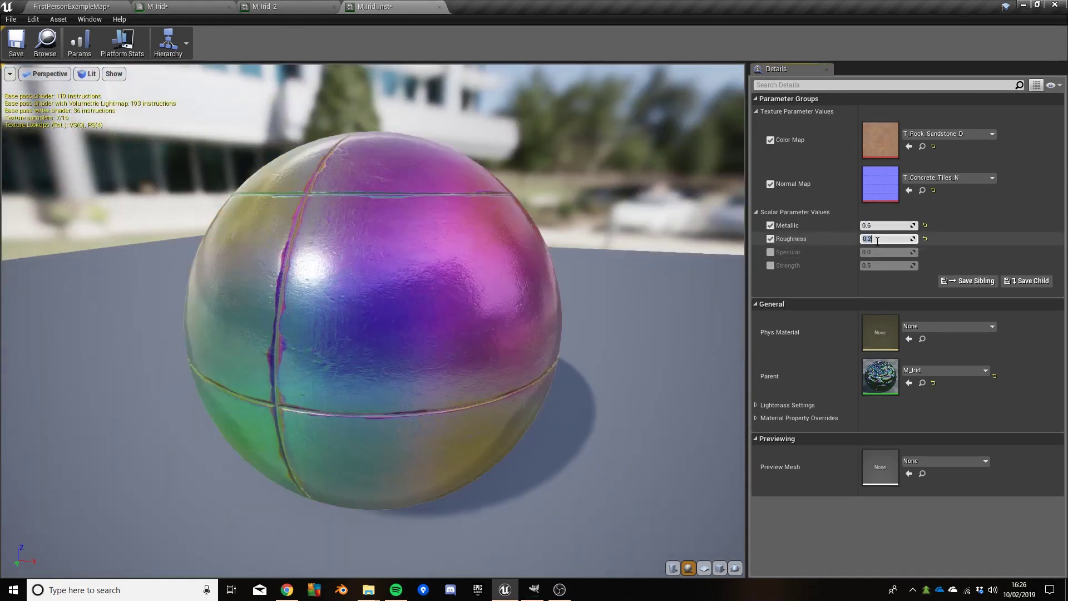
- Override the instance's Specular with 1.0 and its Strength with 0.1
{"action": "left_click", "coordinate": [771, 251]}
{"action": "left_click", "coordinate": [889, 253]}
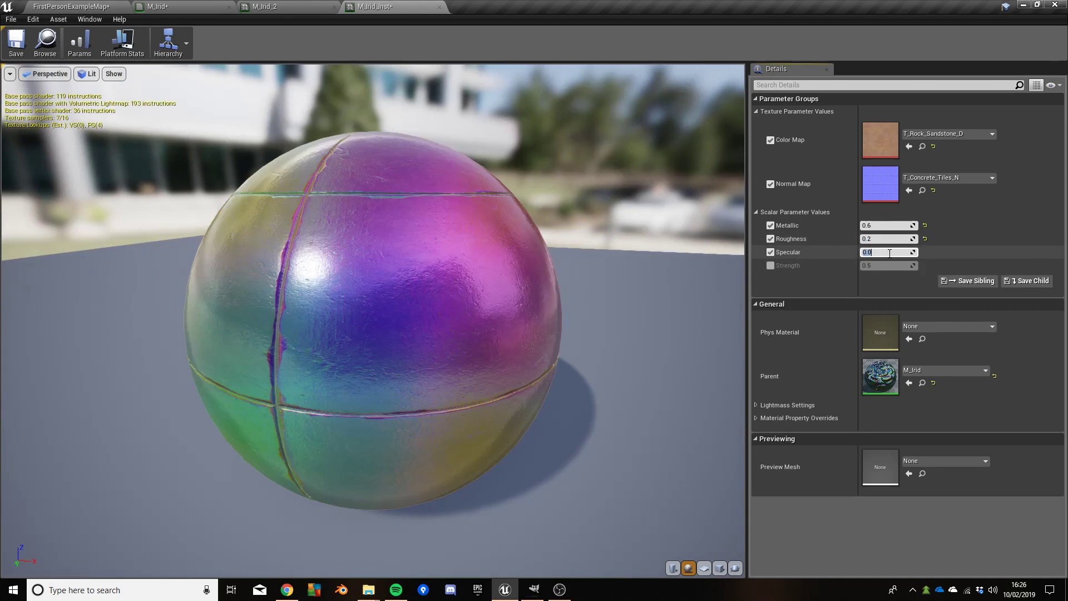
{"action": "type", "text": "1.0"}
{"action": "key", "text": "Return"}
{"action": "left_click", "coordinate": [771, 266]}
{"action": "left_click", "coordinate": [886, 265]}
{"action": "type", "text": "0.1"}
{"action": "key", "text": "Return"}
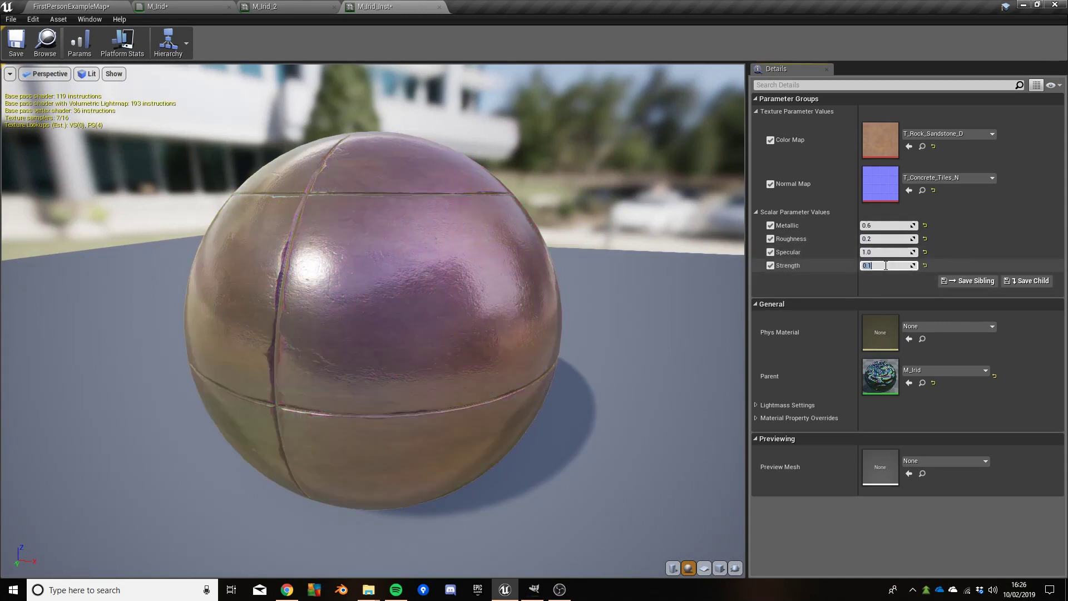
- Save M_Irid_Inst and apply it to the SM_MatPreviewMesh_4 sphere in the FirstPersonExampleMap level
{"action": "left_click_drag", "start_coordinate": [445, 210], "coordinate": [213, 126]}
{"action": "left_click", "coordinate": [16, 42]}
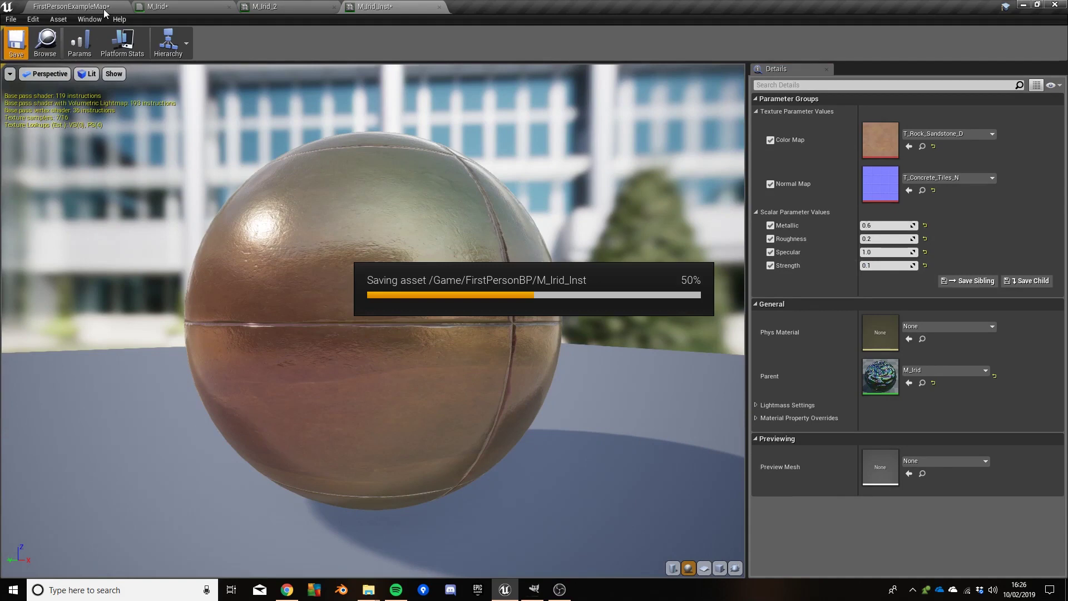
{"action": "left_click", "coordinate": [66, 8]}
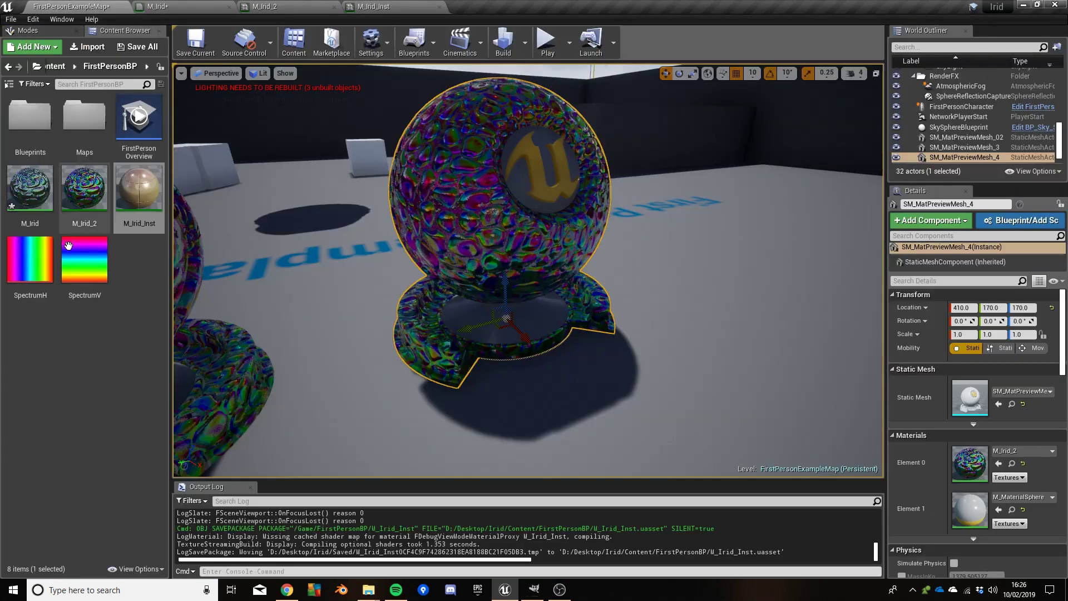
{"action": "left_click_drag", "start_coordinate": [137, 192], "coordinate": [458, 199]}
{"action": "right_click_drag", "start_coordinate": [459, 199], "coordinate": [362, 180]}
{"action": "right_click_drag", "start_coordinate": [437, 269], "coordinate": [534, 275]}
{"action": "right_click_drag", "start_coordinate": [443, 341], "coordinate": [456, 211]}
{"action": "right_click_drag", "start_coordinate": [432, 174], "coordinate": [545, 178]}
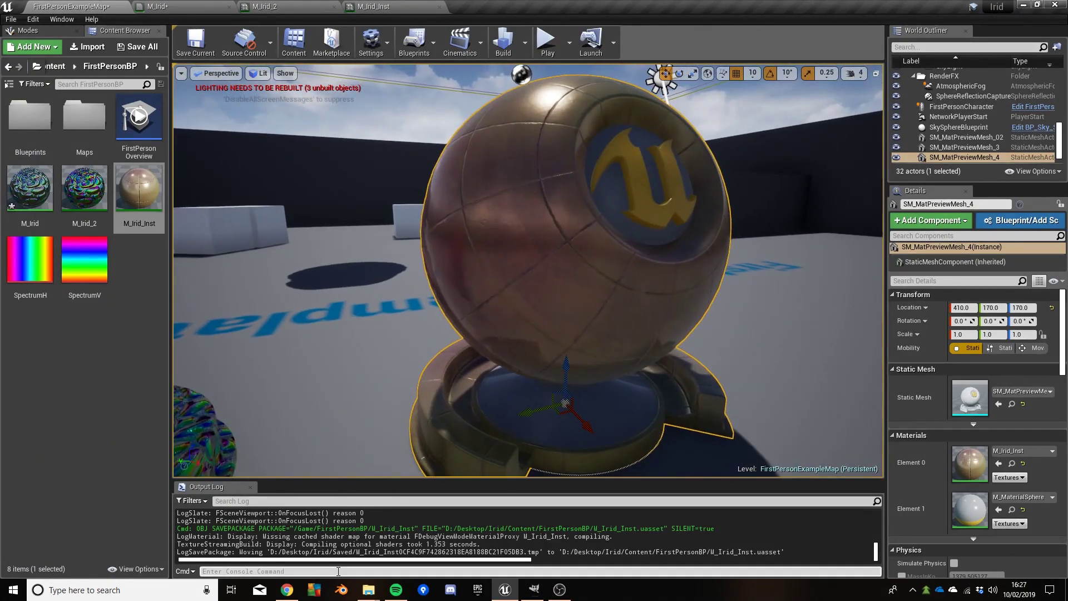
- Switch to Chrome to view the Iridescent Abstract Backgrounds reference image, and return to the level to examine the preview meshes
{"action": "left_click", "coordinate": [285, 589]}
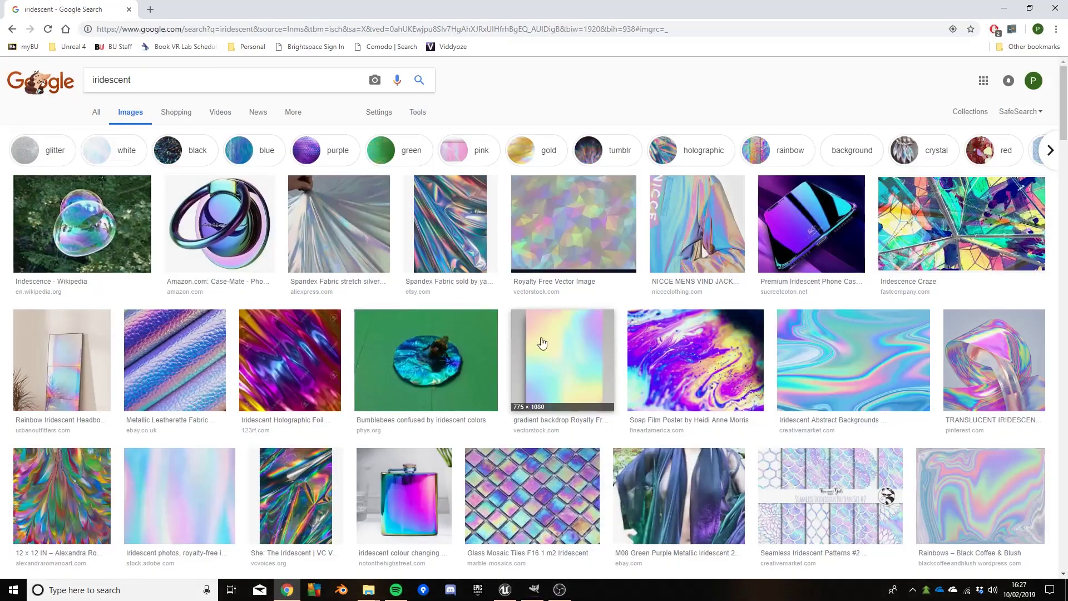
{"action": "left_click", "coordinate": [850, 351]}
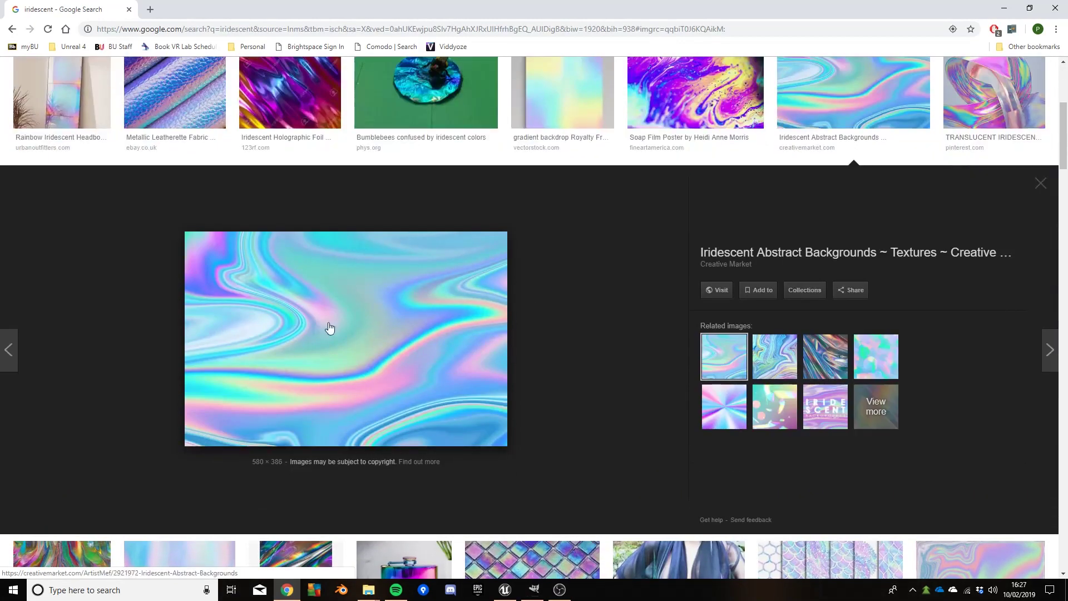
{"action": "key", "text": "Escape"}
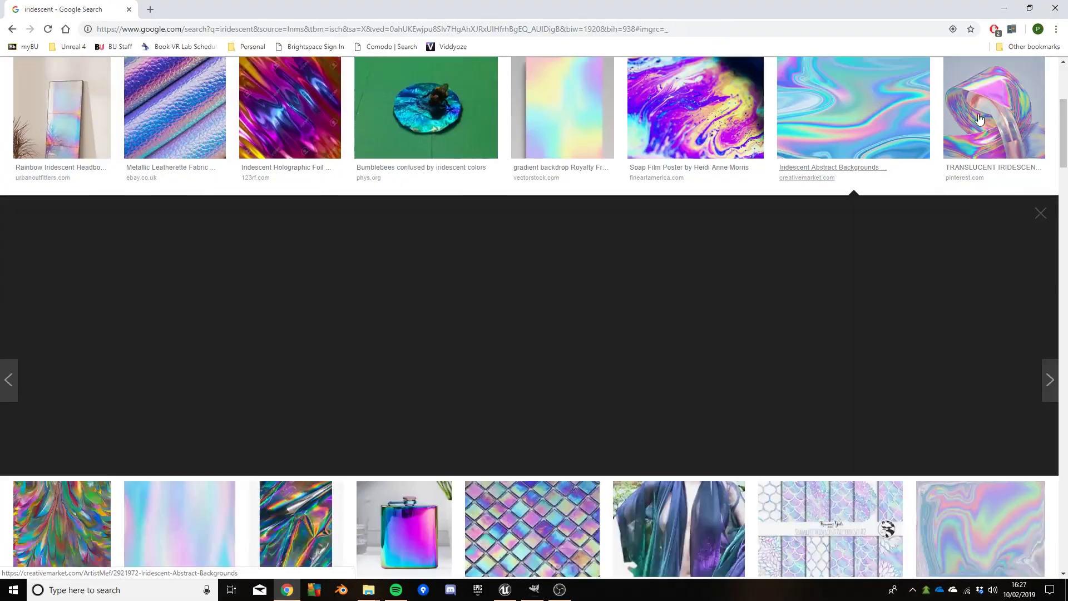
{"action": "left_click", "coordinate": [1003, 12]}
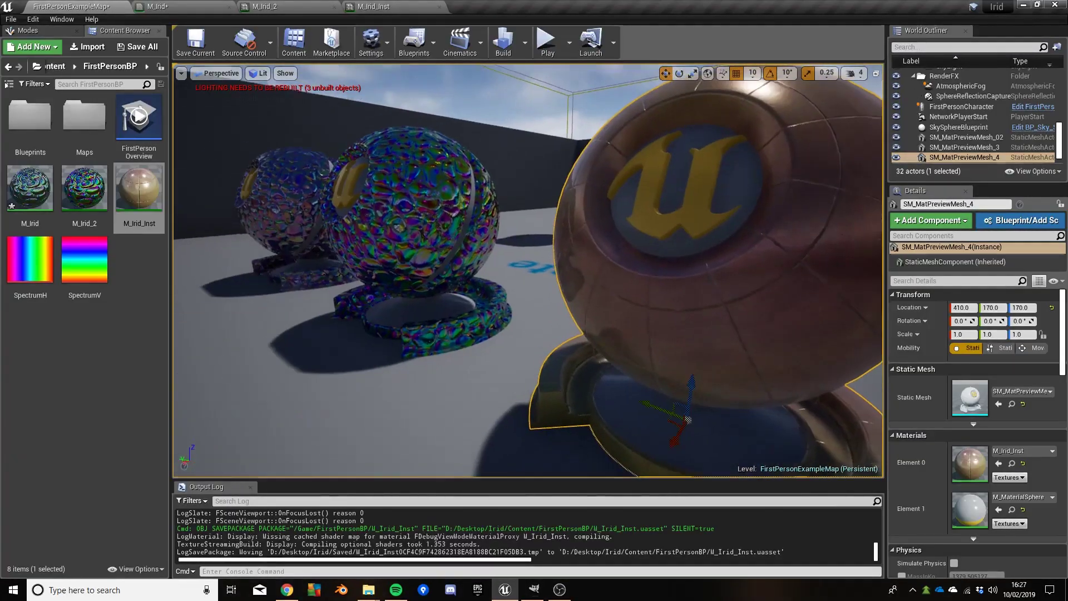
{"action": "right_click_drag", "start_coordinate": [716, 271], "coordinate": [716, 271]}
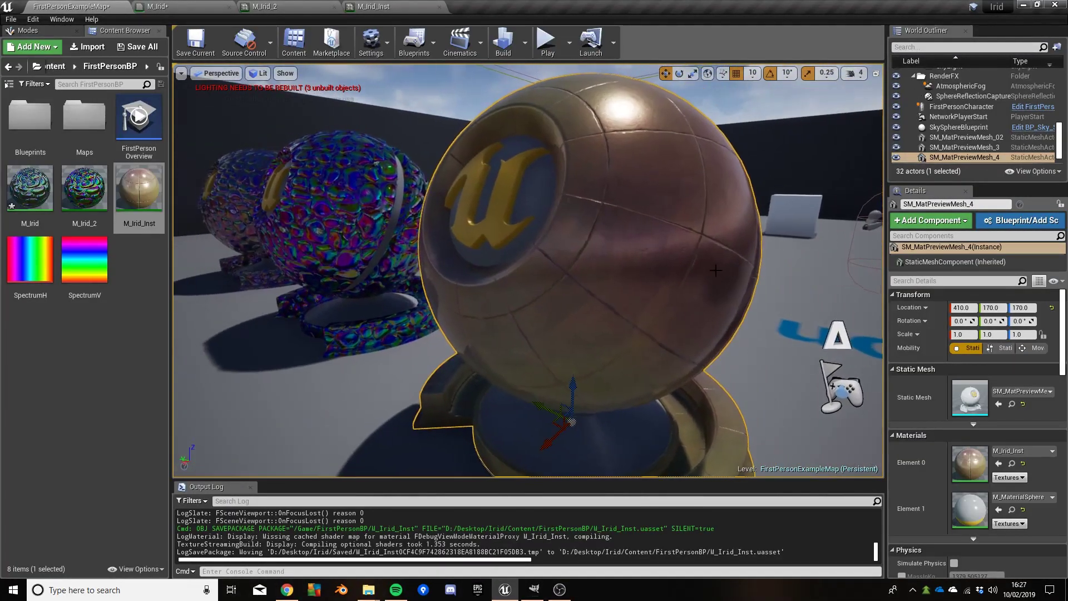
{"action": "right_click_drag", "start_coordinate": [597, 271], "coordinate": [597, 270]}
{"action": "right_click_drag", "start_coordinate": [476, 156], "coordinate": [476, 157]}
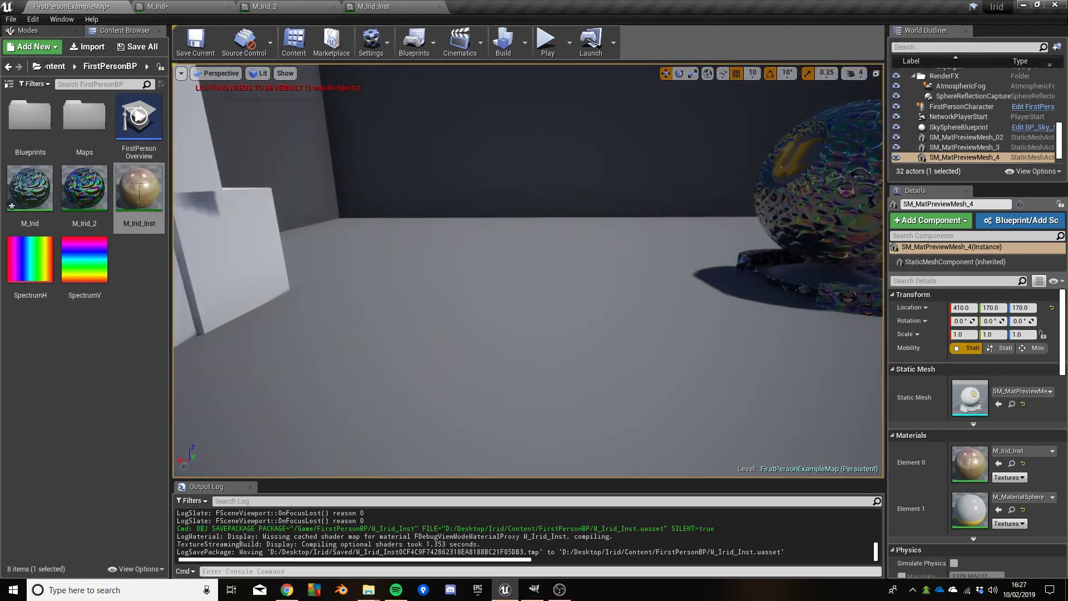
{"action": "right_click_drag", "start_coordinate": [534, 269], "coordinate": [542, 269]}
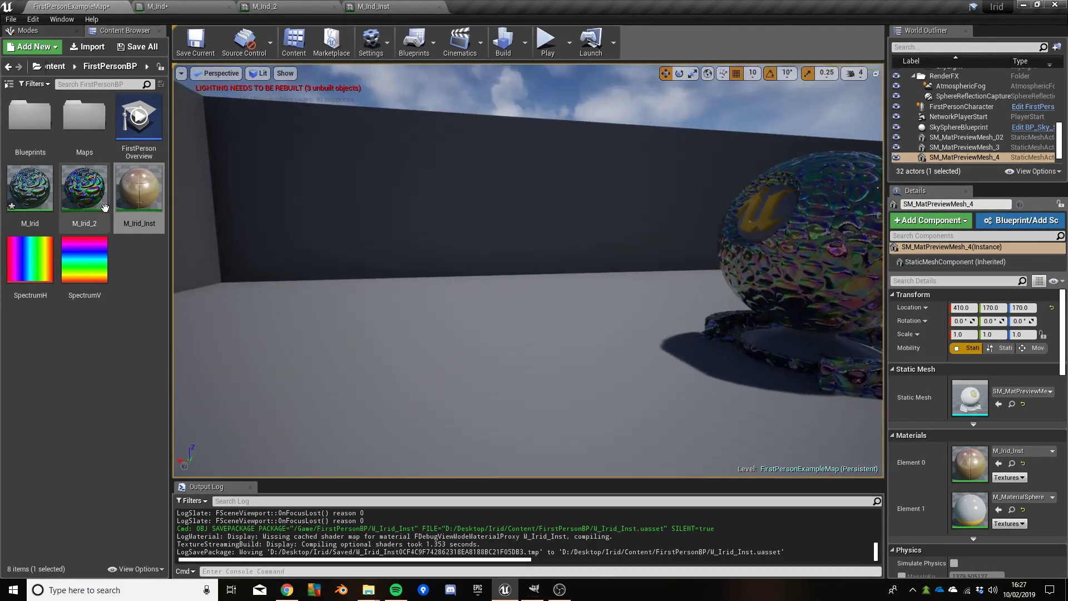
- Duplicate the M_Irid material and name the copy M_Irid_Bubble
{"action": "right_click", "coordinate": [40, 194]}
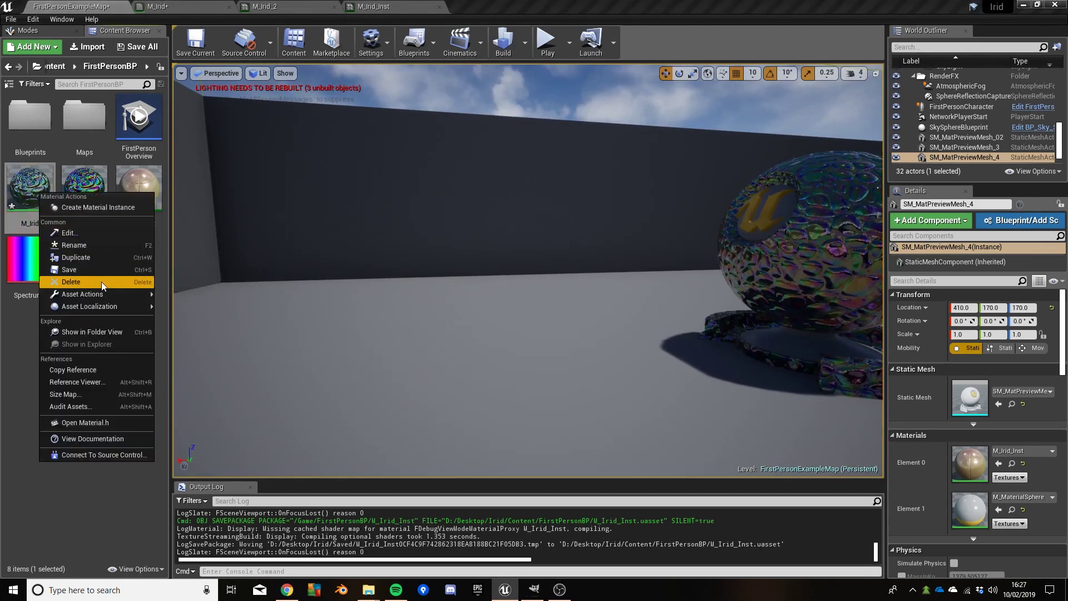
{"action": "left_click", "coordinate": [88, 258]}
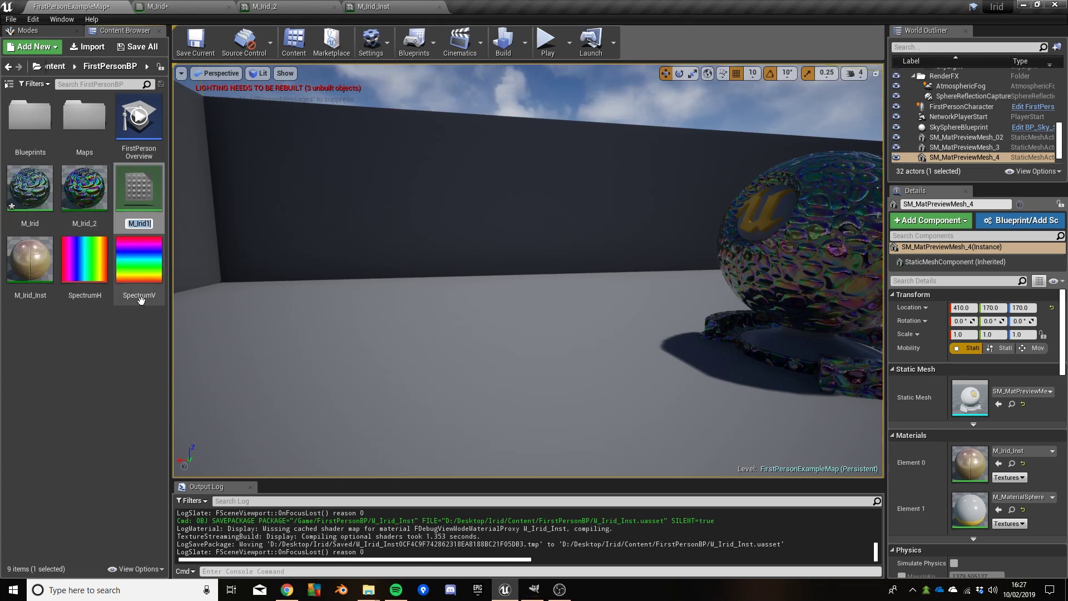
{"action": "key", "text": "BackSpace"}
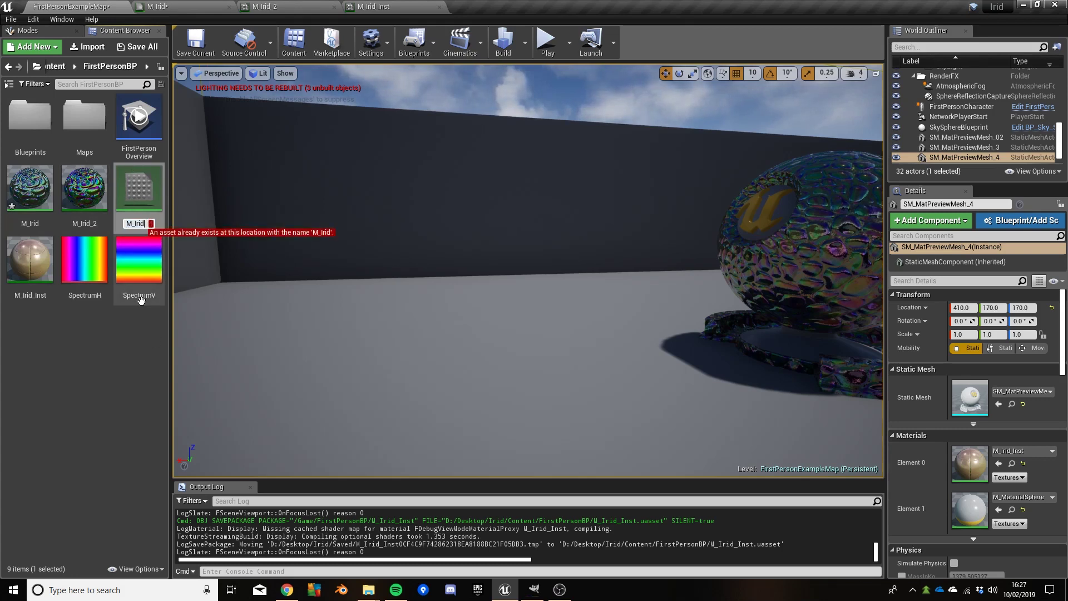
{"action": "type", "text": "_Bubble"}
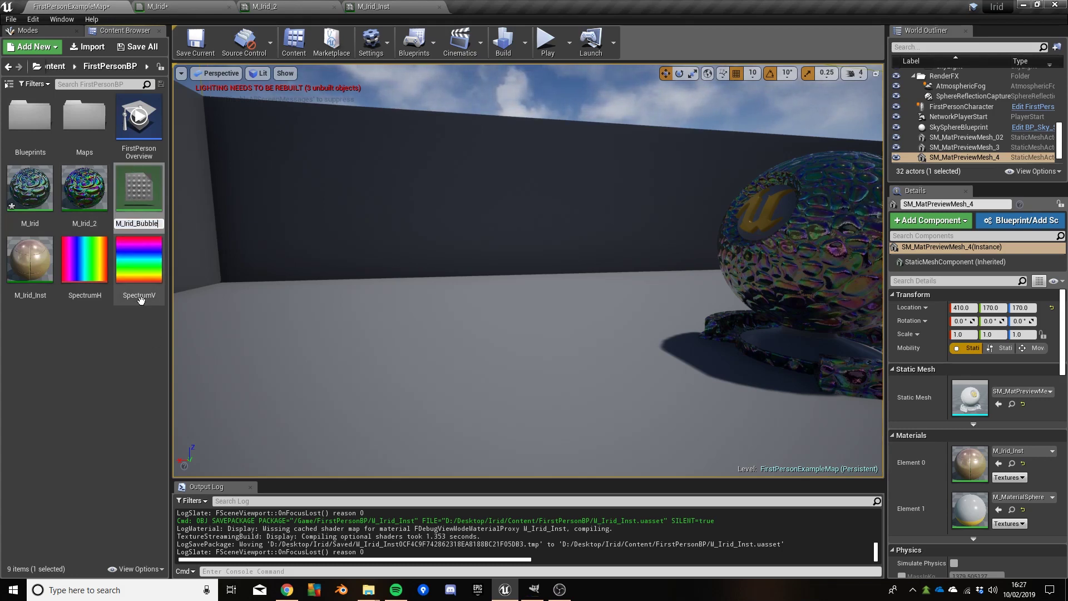
{"action": "key", "text": "Return"}
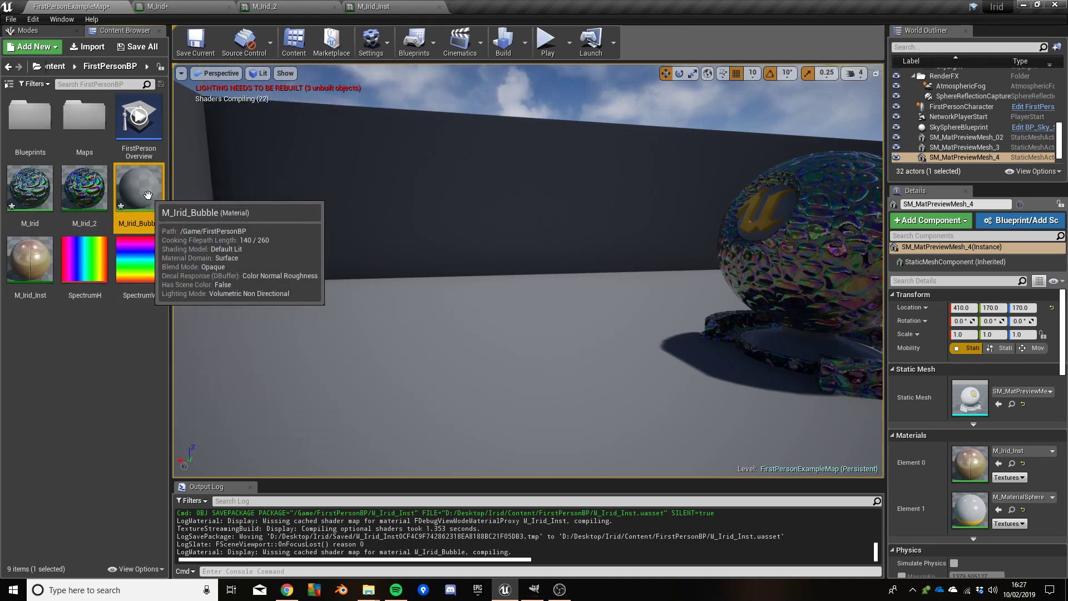
- Open M_Irid_Bubble for editing and set its Blend Mode to Translucent
{"action": "double_click", "coordinate": [137, 191]}
{"action": "right_click_drag", "start_coordinate": [429, 238], "coordinate": [634, 235]}
{"action": "scroll", "coordinate": [663, 315], "scroll_direction": "down", "scroll_amount": 2}
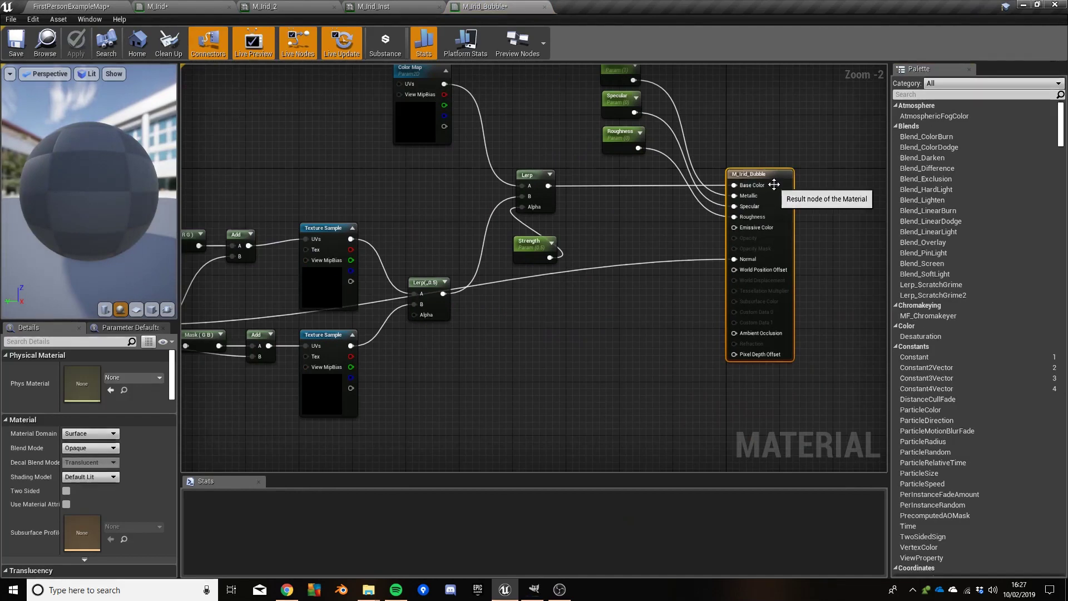
{"action": "left_click", "coordinate": [89, 448]}
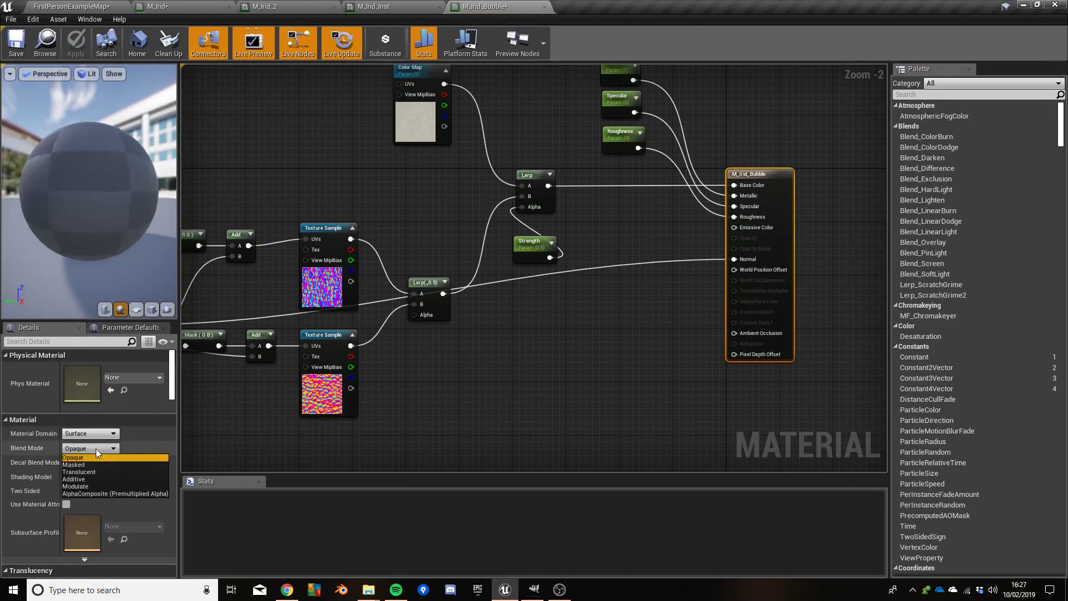
{"action": "left_click", "coordinate": [88, 473]}
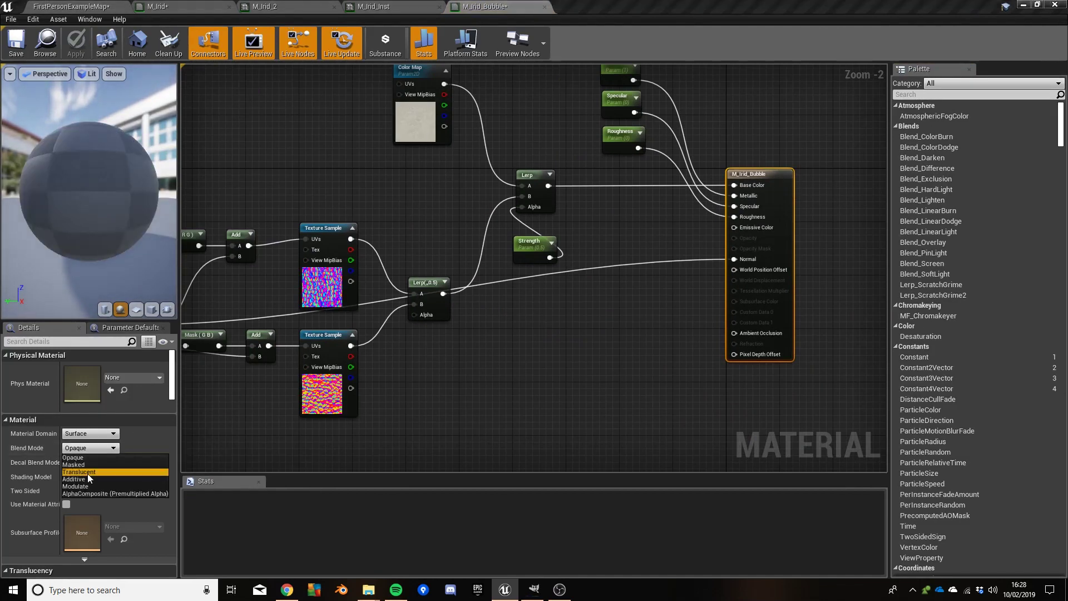
- Delete the Metallic, Specular and Roughness parameter nodes and disconnect the material's Normal input
{"action": "right_click_drag", "start_coordinate": [679, 250], "coordinate": [676, 373]}
{"action": "scroll", "coordinate": [687, 284], "scroll_direction": "up", "scroll_amount": 2}
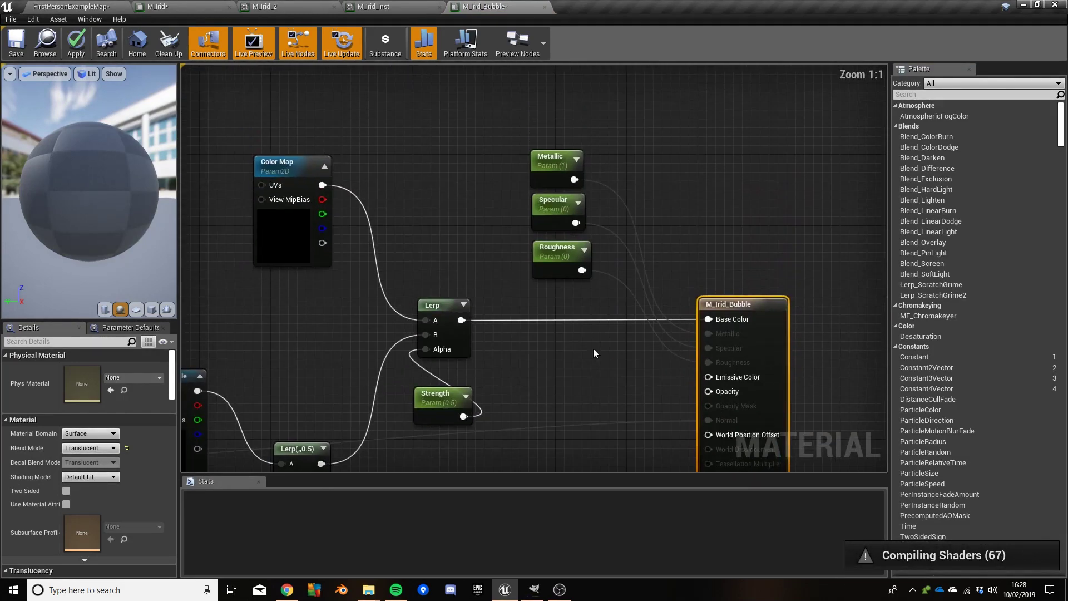
{"action": "left_click_drag", "start_coordinate": [532, 167], "coordinate": [608, 296]}
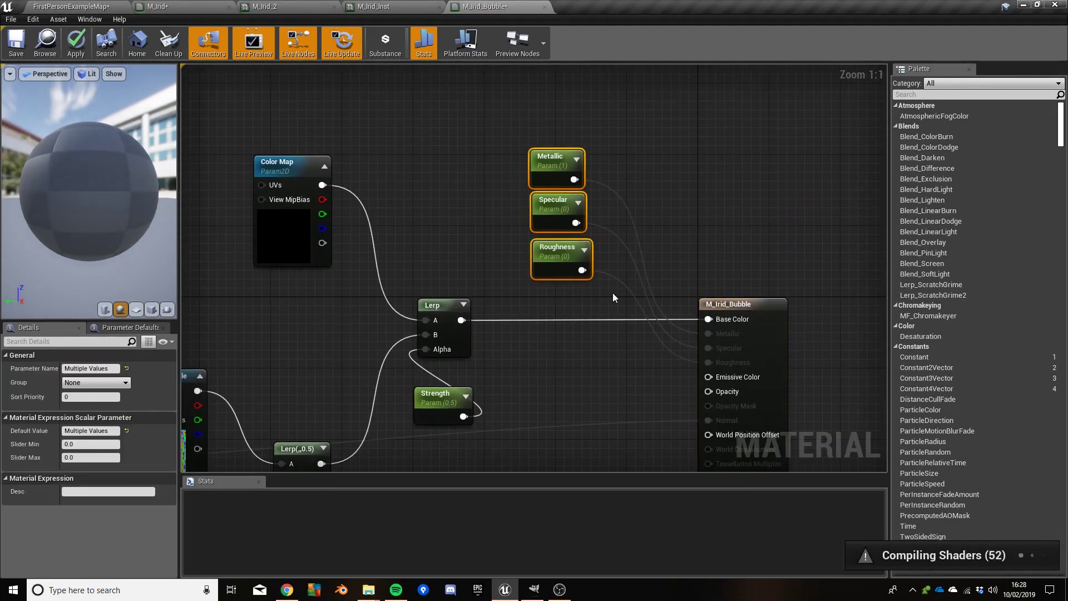
{"action": "key", "text": "Delete"}
{"action": "right_click_drag", "start_coordinate": [610, 293], "coordinate": [723, 222]}
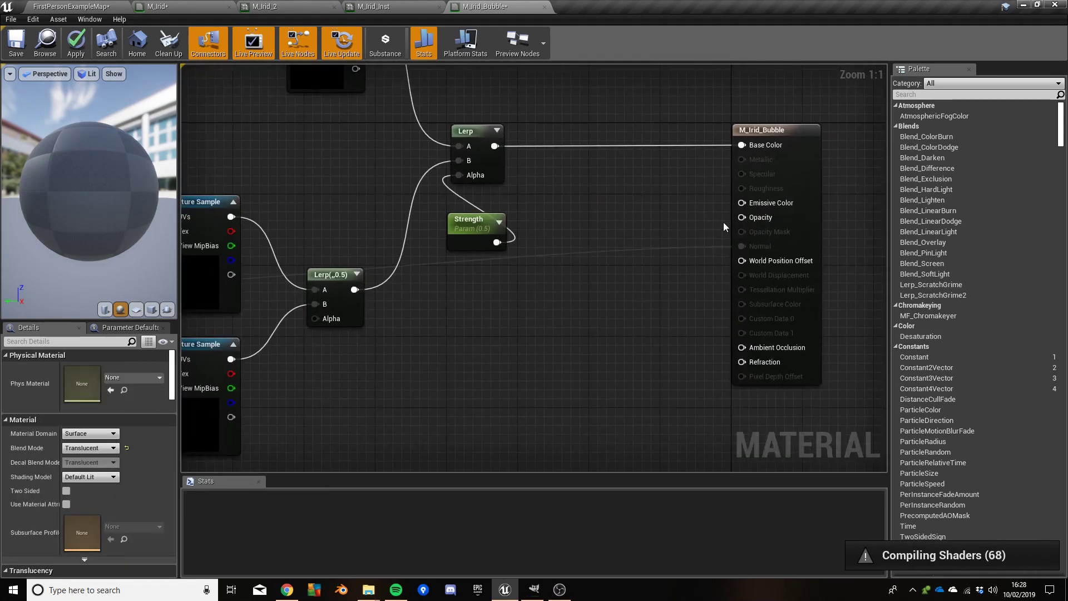
{"action": "left_click", "coordinate": [743, 246], "text": "alt"}
- Duplicate the base color Lerp node above the graph and connect the copy's output to the material's Opacity
{"action": "right_click_drag", "start_coordinate": [623, 225], "coordinate": [596, 328]}
{"action": "left_click", "coordinate": [770, 316]}
{"action": "mouse_move", "coordinate": [597, 295]}
{"action": "right_mouse_down"}
{"action": "mouse_move", "coordinate": [578, 306]}
{"action": "mouse_move", "coordinate": [579, 288]}
{"action": "right_mouse_up"}
{"action": "left_click_drag", "start_coordinate": [568, 170], "coordinate": [432, 292]}
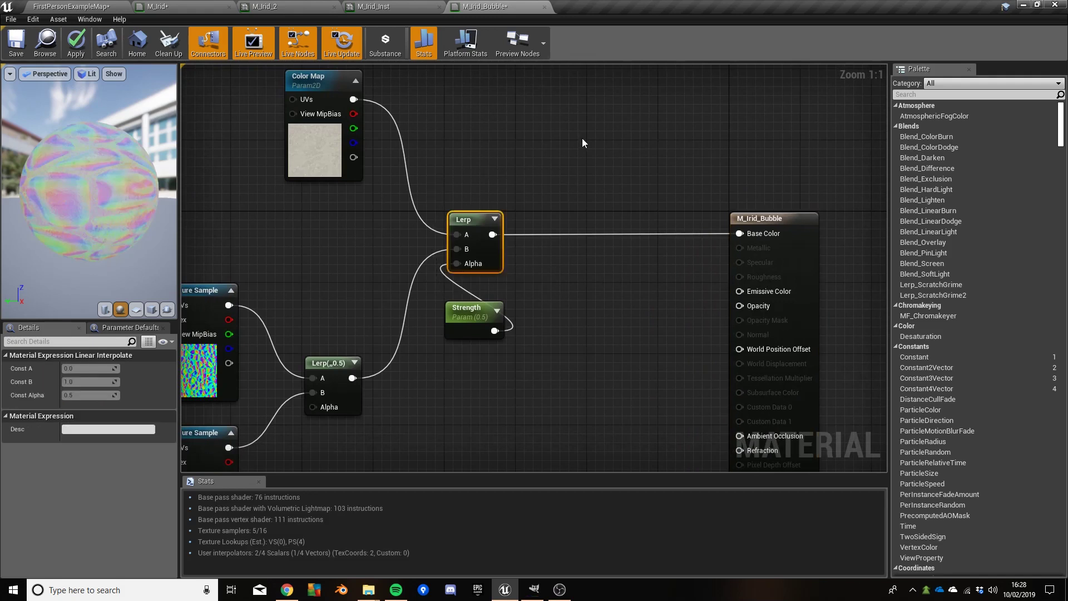
{"action": "right_click_drag", "start_coordinate": [572, 219], "coordinate": [584, 239]}
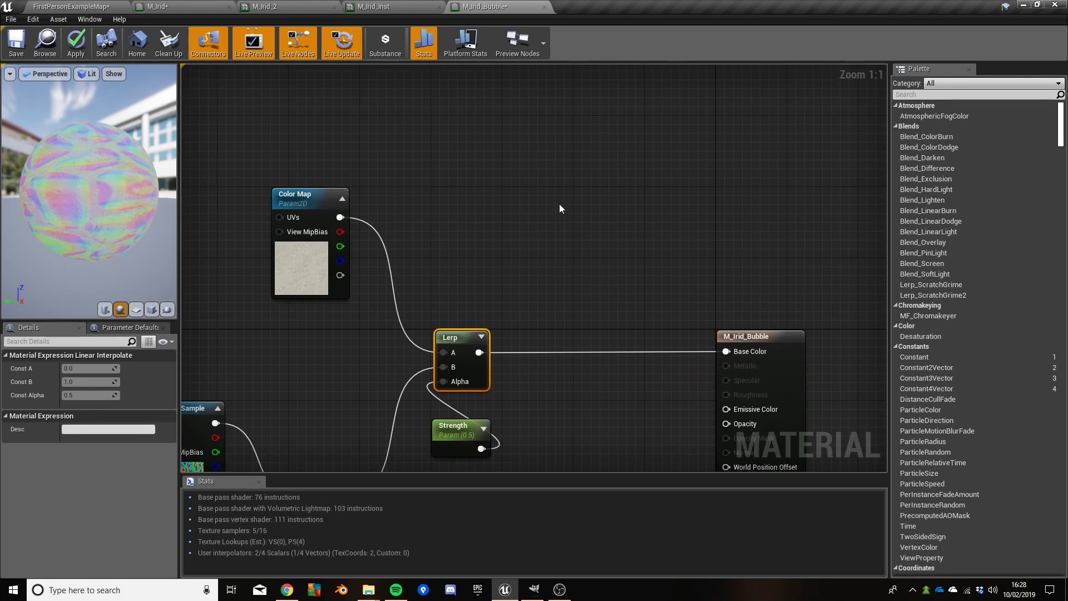
{"action": "key", "text": "ctrl+w"}
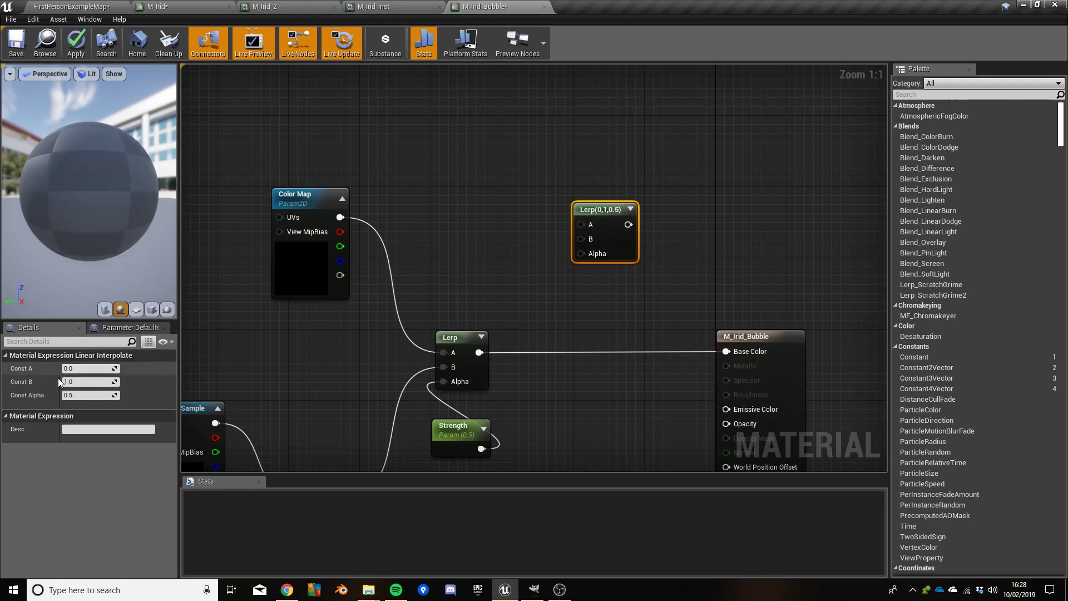
{"action": "left_click_drag", "start_coordinate": [629, 225], "coordinate": [727, 423]}
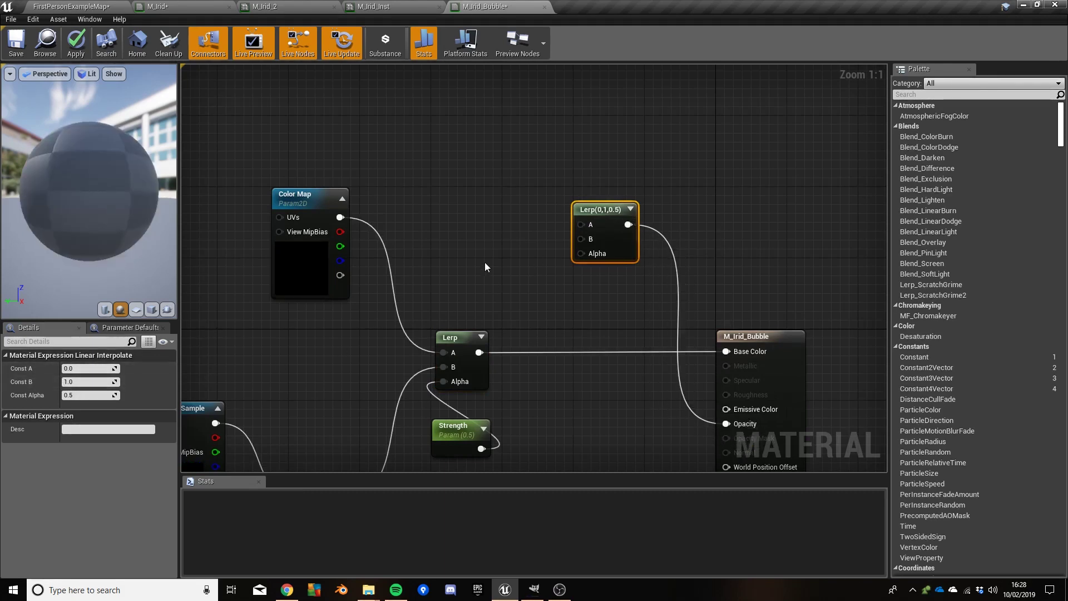
- Add a Fresnel node feeding the Alpha of the opacity Lerp and place it above and to the left of that Lerp
{"action": "right_click_drag", "start_coordinate": [504, 252], "coordinate": [554, 293]}
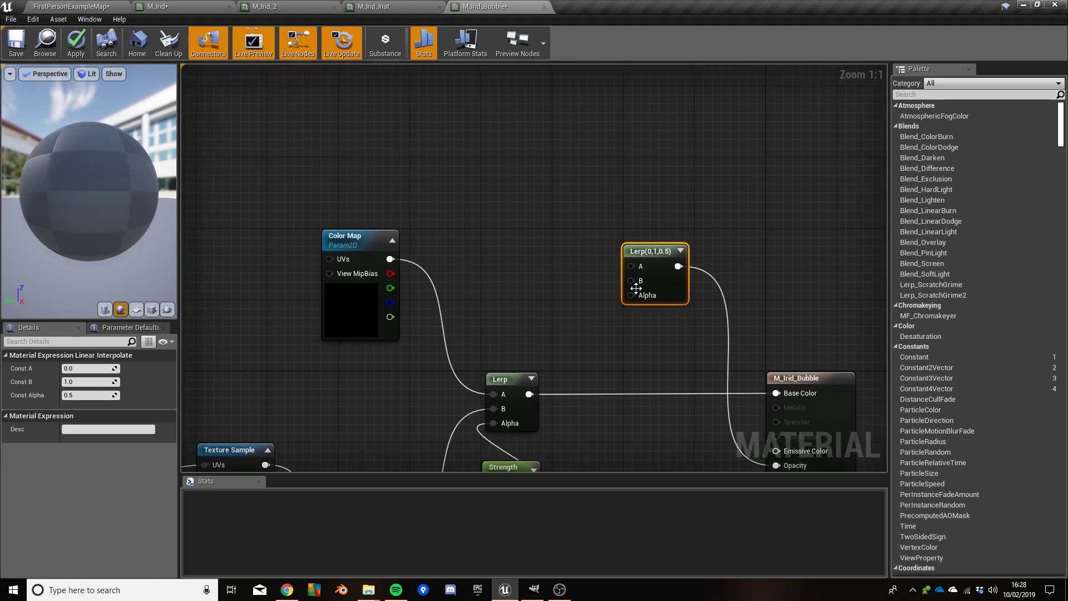
{"action": "left_click_drag", "start_coordinate": [631, 295], "coordinate": [532, 248]}
{"action": "type", "text": "fres"}
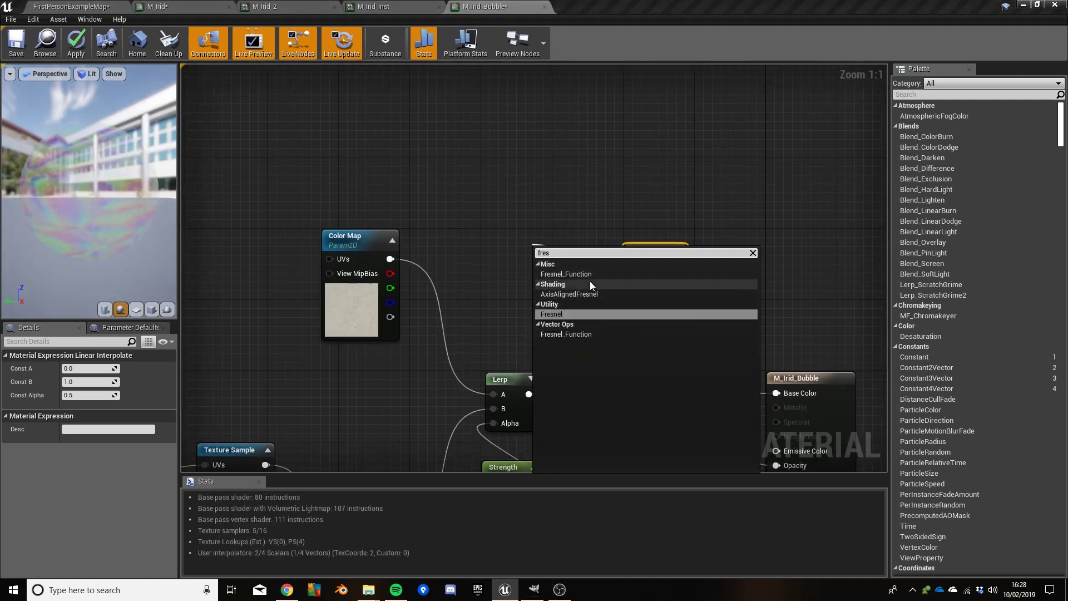
{"action": "left_click", "coordinate": [557, 315]}
{"action": "left_click_drag", "start_coordinate": [590, 264], "coordinate": [529, 225]}
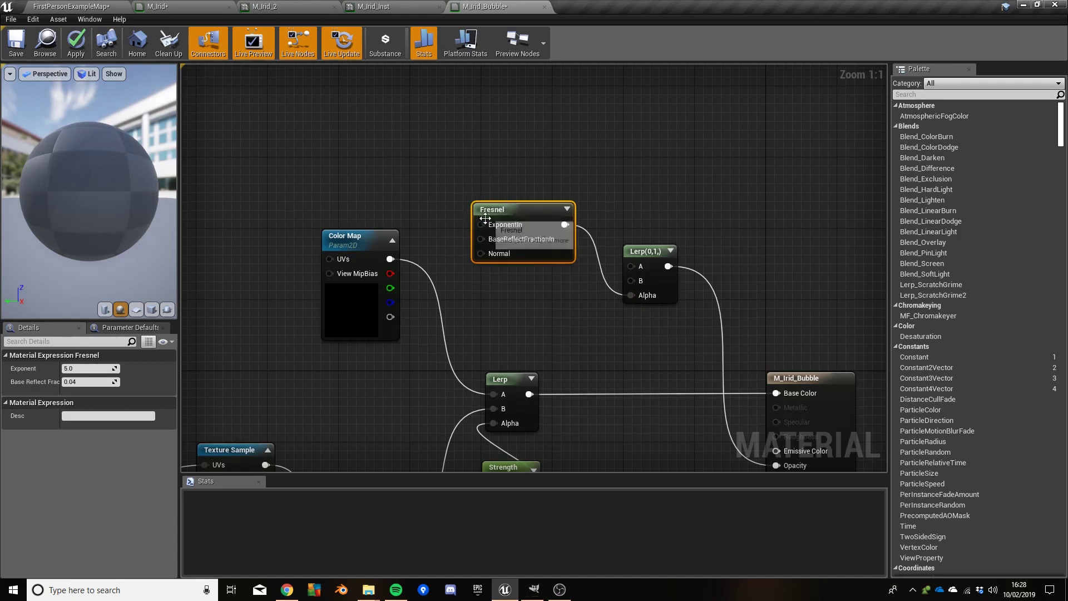
{"action": "left_click_drag", "start_coordinate": [623, 294], "coordinate": [623, 294]}
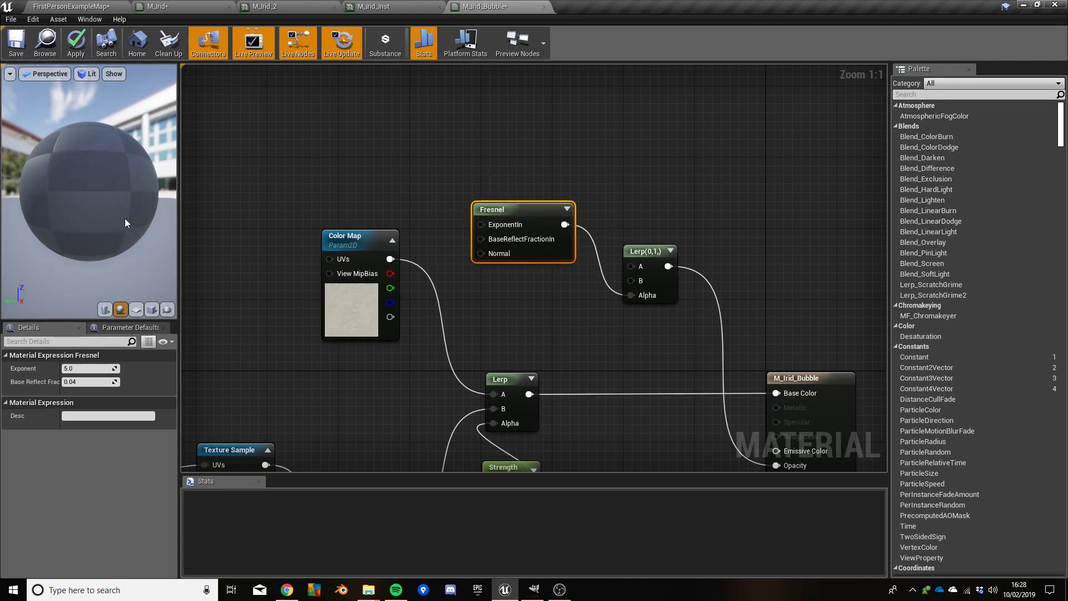
- Inspect the translucent preview sphere from another angle and apply the changes to M_Irid_Bubble
{"action": "left_click_drag", "start_coordinate": [127, 188], "coordinate": [73, 190]}
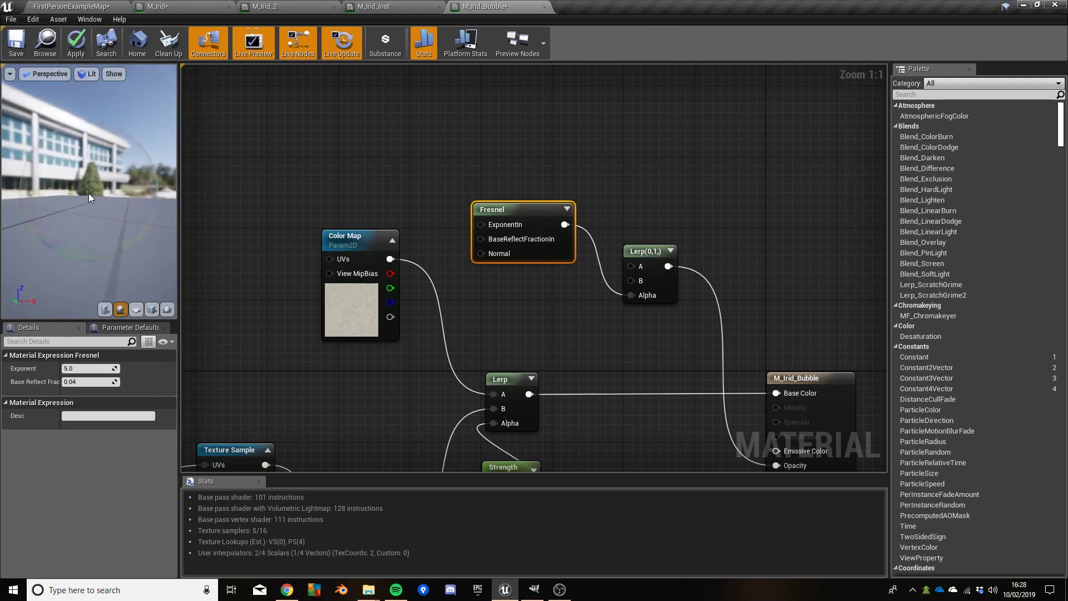
{"action": "left_click_drag", "start_coordinate": [97, 195], "coordinate": [81, 177]}
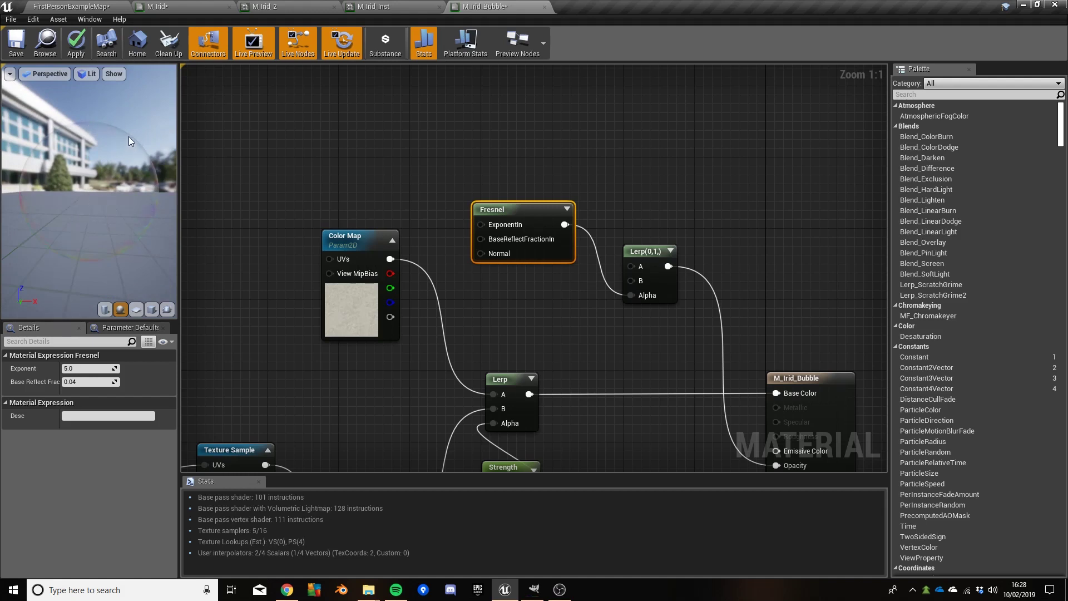
{"action": "left_click", "coordinate": [74, 50]}
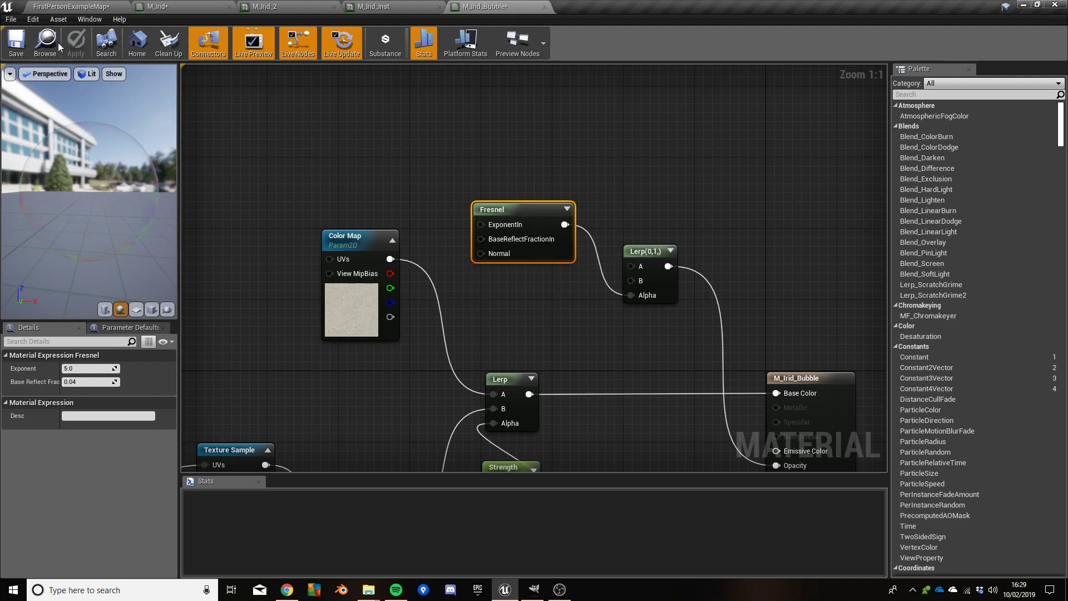
- Return to the FirstPersonExampleMap level and assign M_Irid_Bubble to the preview mesh at the far end of the row
{"action": "left_click", "coordinate": [79, 7]}
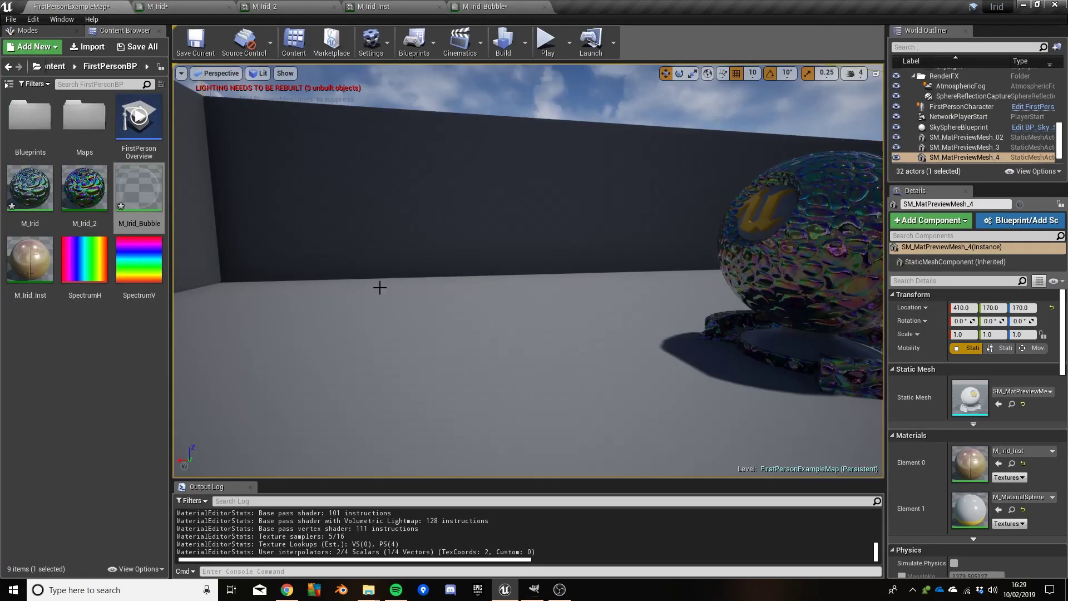
{"action": "left_click_drag", "start_coordinate": [139, 189], "coordinate": [487, 251]}
{"action": "key", "text": "w"}
{"action": "right_click_drag", "start_coordinate": [487, 251], "coordinate": [256, 248]}
{"action": "key", "text": "d"}
{"action": "key", "text": "d"}
{"action": "key", "text": "d"}
{"action": "key", "text": "q"}
{"action": "right_click_drag", "start_coordinate": [289, 356], "coordinate": [289, 357]}
{"action": "left_click_drag", "start_coordinate": [139, 197], "coordinate": [521, 371]}
- Examine the bubble material and the neighbouring preview meshes in the level from several angles
{"action": "right_click_drag", "start_coordinate": [428, 361], "coordinate": [628, 360]}
{"action": "key", "text": "a"}
{"action": "key", "text": "a"}
{"action": "key", "text": "d"}
{"action": "key", "text": "d"}
{"action": "key", "text": "s"}
{"action": "right_click_drag", "start_coordinate": [418, 362], "coordinate": [372, 350]}
{"action": "key", "text": "d"}
{"action": "key", "text": "d"}
{"action": "key", "text": "a"}
{"action": "key", "text": "a"}
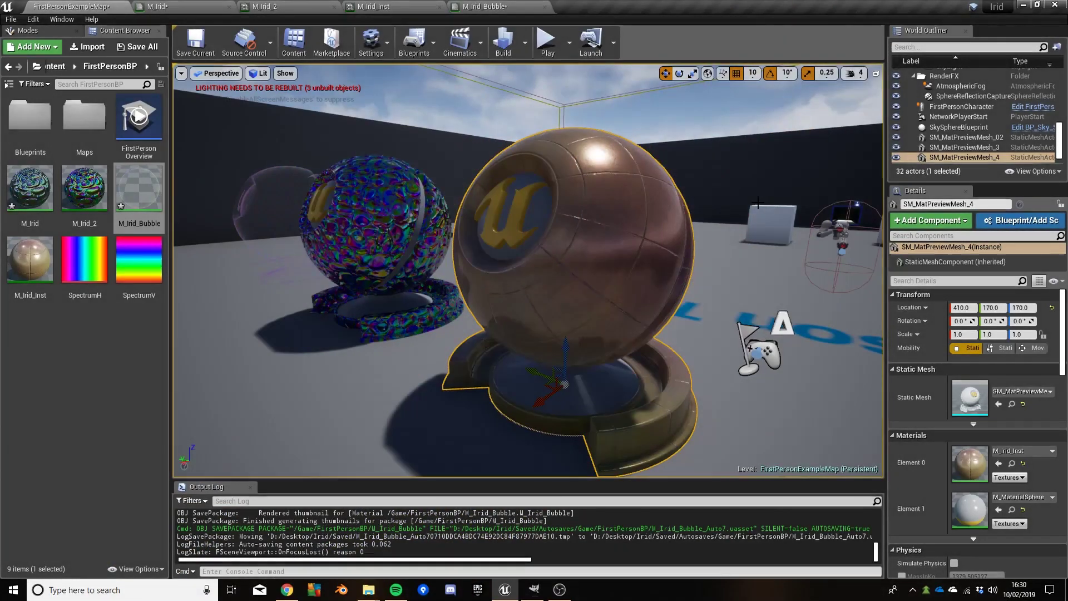
{"action": "key", "text": "d"}
{"action": "right_click_drag", "start_coordinate": [789, 184], "coordinate": [746, 184]}
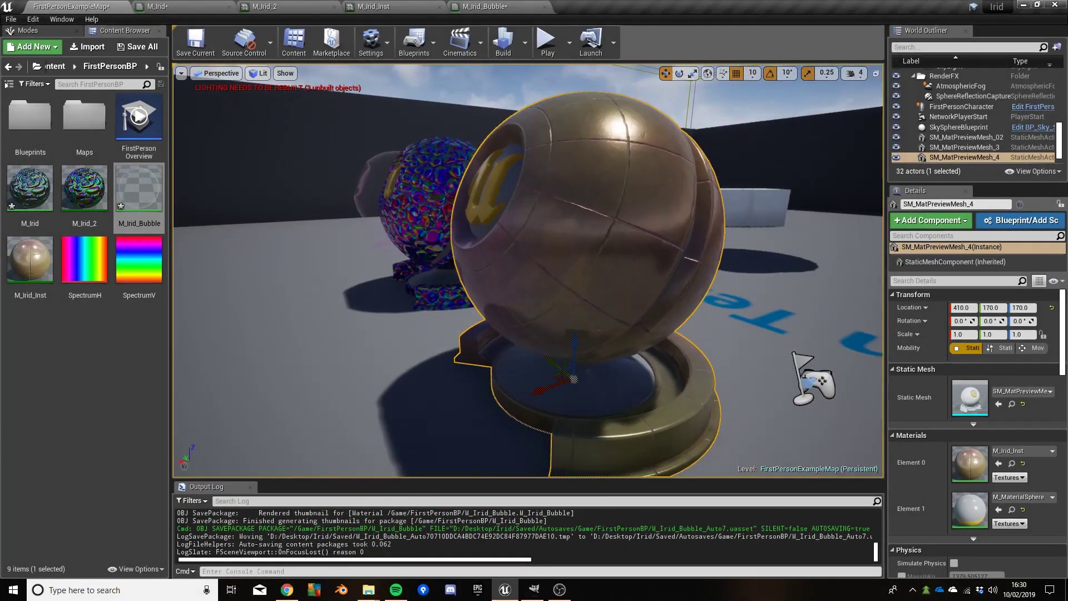
- In M_Irid, reduce the upper component mask to R only and the lower one to G only, and apply the material
{"action": "left_click", "coordinate": [199, 6]}
{"action": "scroll", "coordinate": [469, 239], "scroll_direction": "up", "scroll_amount": 2}
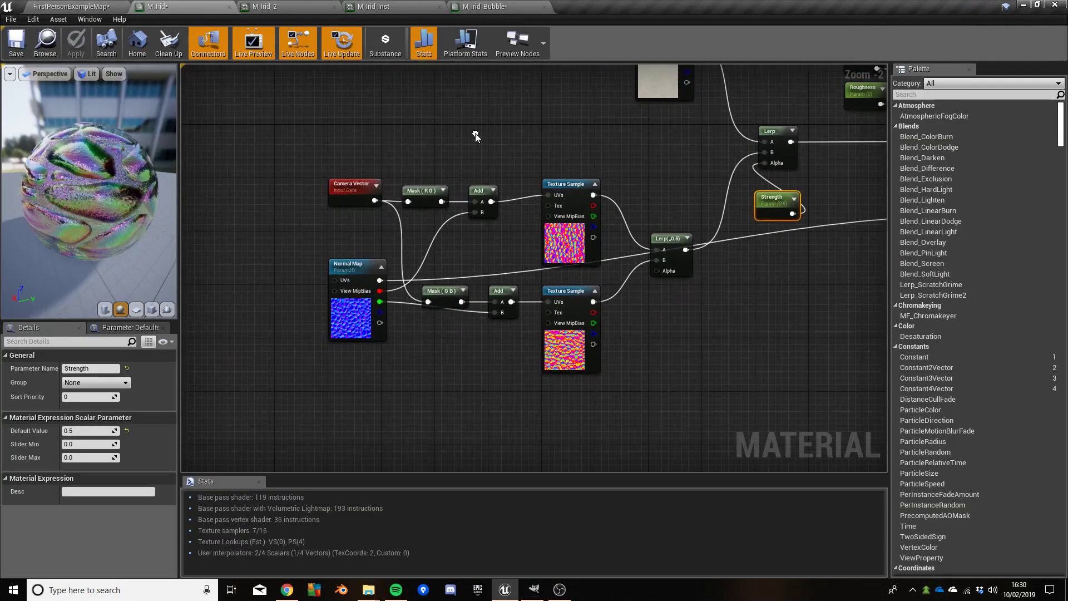
{"action": "scroll", "coordinate": [392, 204], "scroll_direction": "up", "scroll_amount": 2}
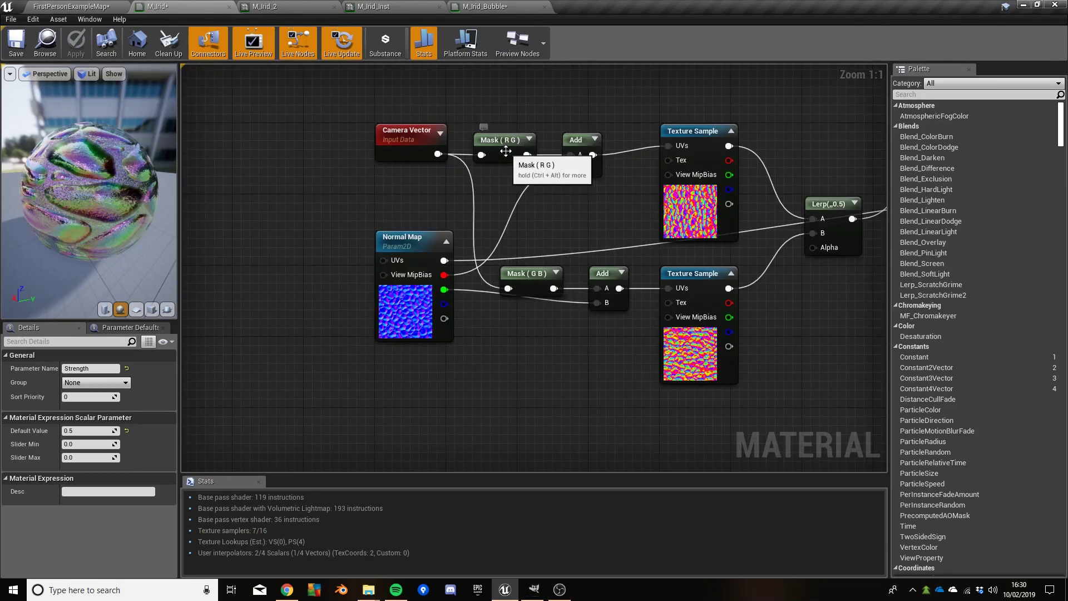
{"action": "left_click", "coordinate": [522, 159]}
{"action": "left_click", "coordinate": [66, 382]}
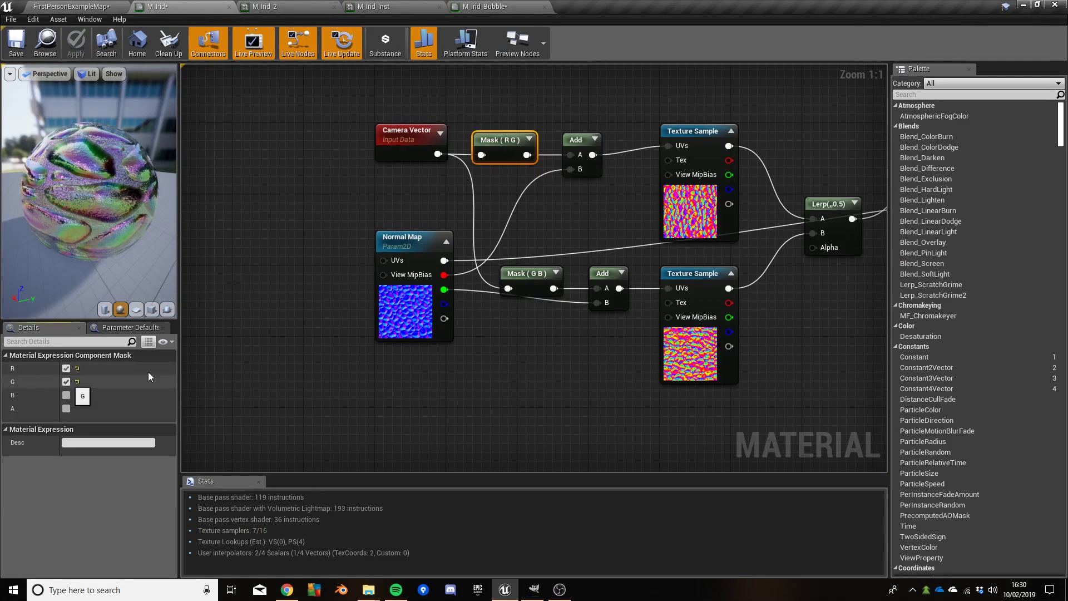
{"action": "left_click", "coordinate": [534, 281]}
{"action": "left_click", "coordinate": [66, 395]}
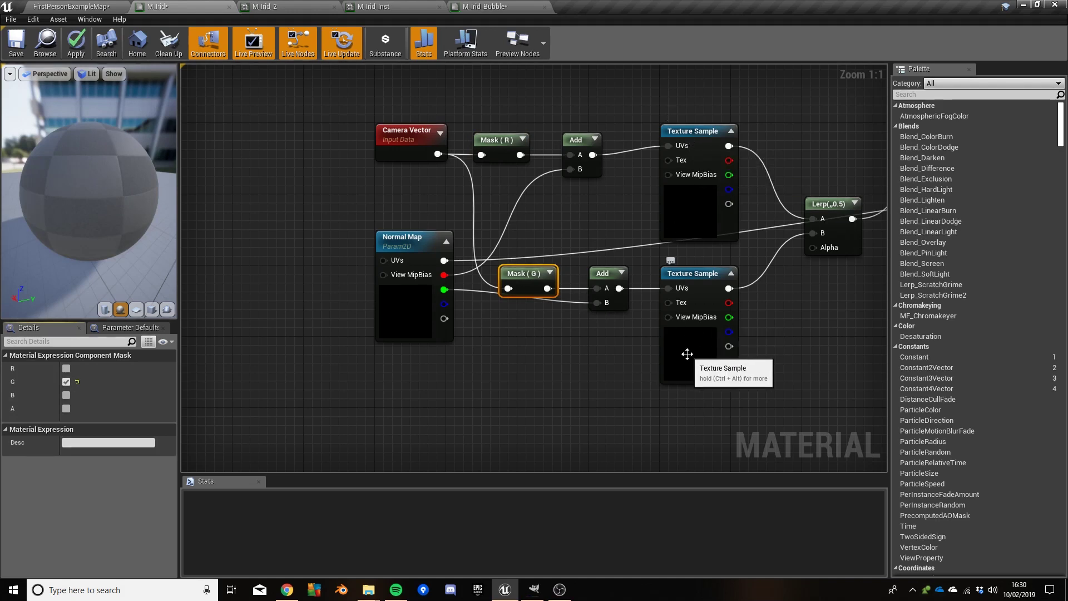
{"action": "left_click", "coordinate": [76, 44]}
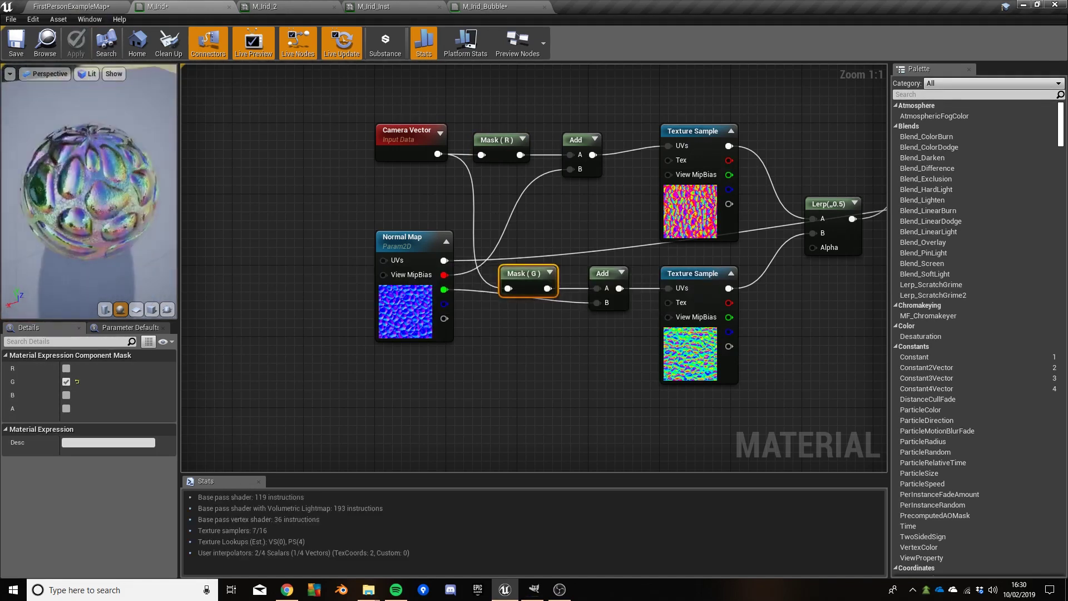
- Check the preview mesh in the level, then set Strength to 1 in M_Irid_Inst and save the instance
{"action": "left_click", "coordinate": [78, 11]}
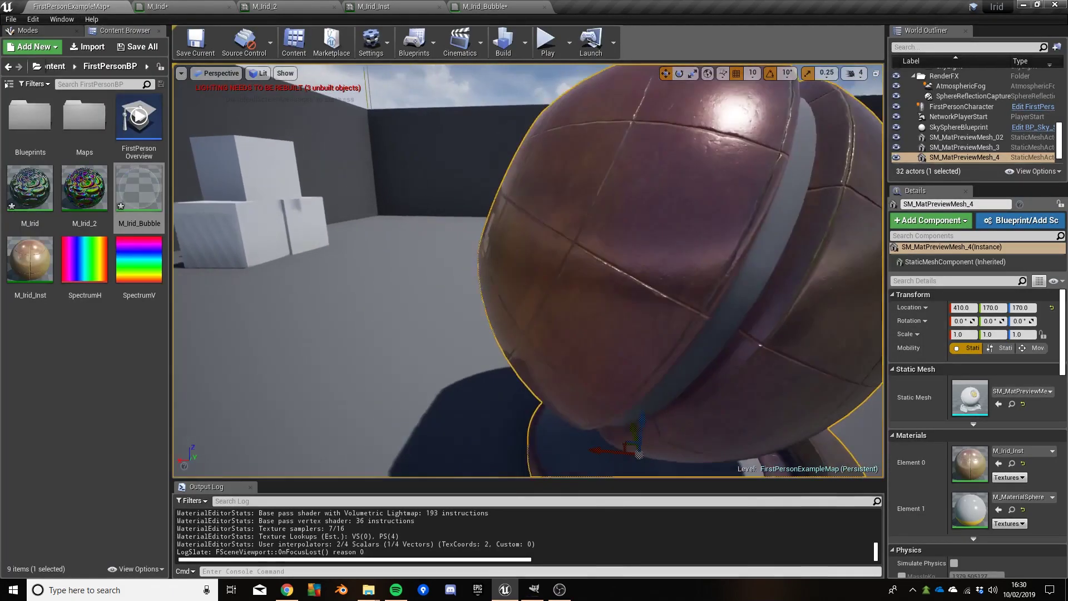
{"action": "right_click_drag", "start_coordinate": [472, 264], "coordinate": [479, 263]}
{"action": "key", "text": "s"}
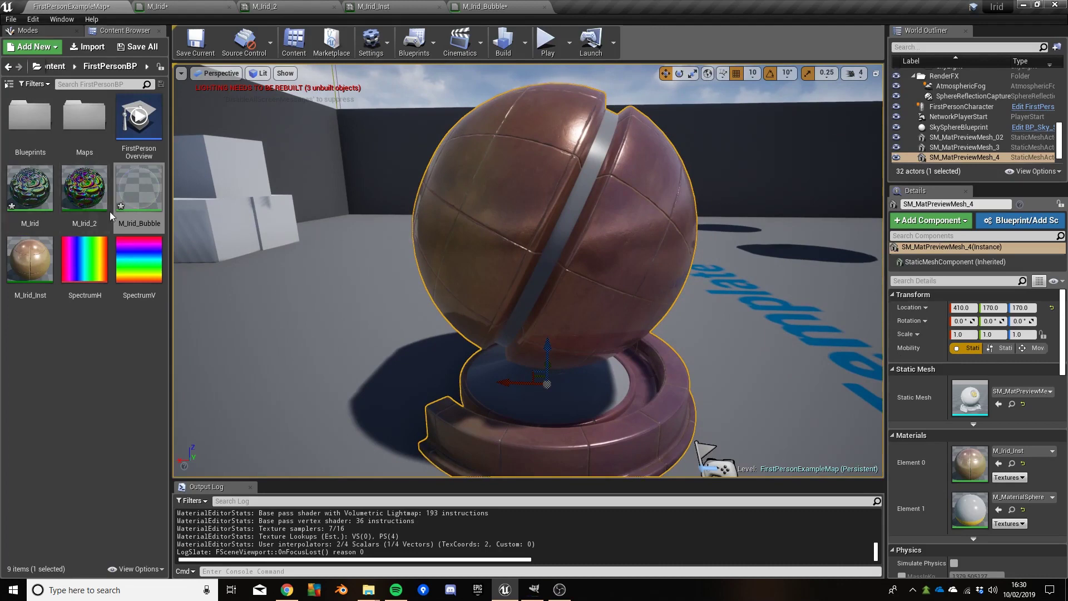
{"action": "left_click", "coordinate": [27, 271]}
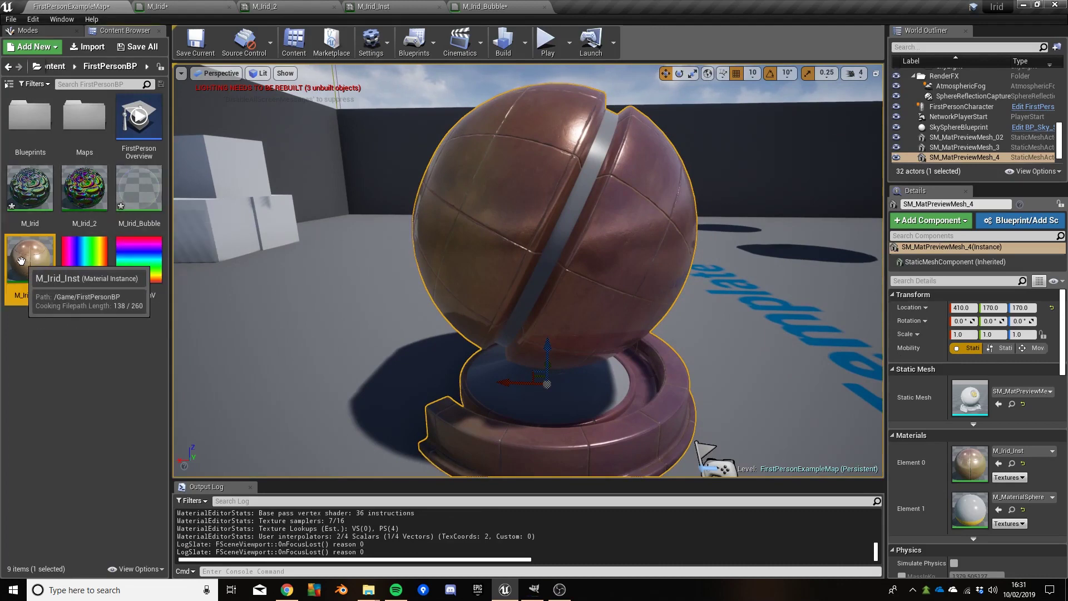
{"action": "double_click", "coordinate": [26, 272]}
{"action": "left_click", "coordinate": [880, 265]}
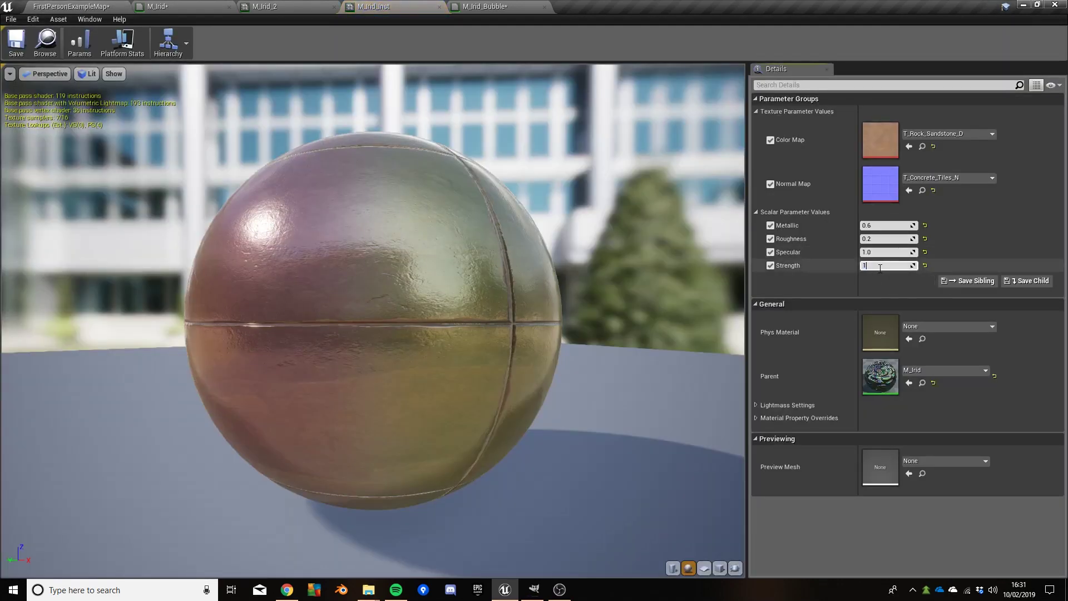
{"action": "type", "text": "1"}
{"action": "key", "text": "Return"}
{"action": "key", "text": "ctrl+s"}
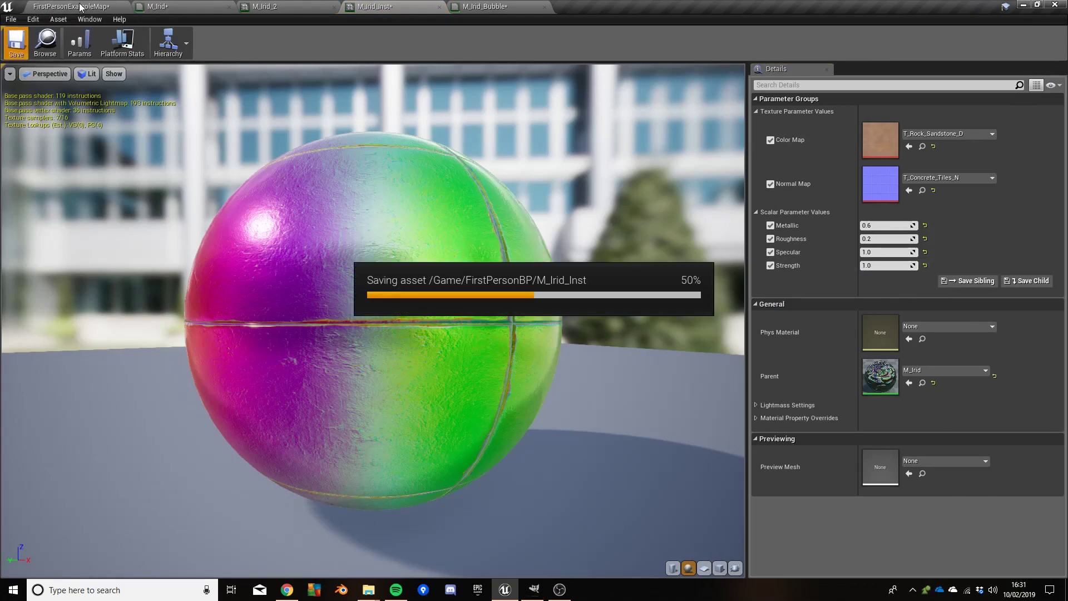
- Examine how the colours of M_Irid_Inst shift on the selected preview mesh from different angles and heights
{"action": "left_click", "coordinate": [81, 7]}
{"action": "key", "text": "d"}
{"action": "mouse_move", "coordinate": [389, 219]}
{"action": "right_mouse_down"}
{"action": "mouse_move", "coordinate": [334, 220]}
{"action": "mouse_move", "coordinate": [384, 219]}
{"action": "right_mouse_up"}
{"action": "key", "text": "a"}
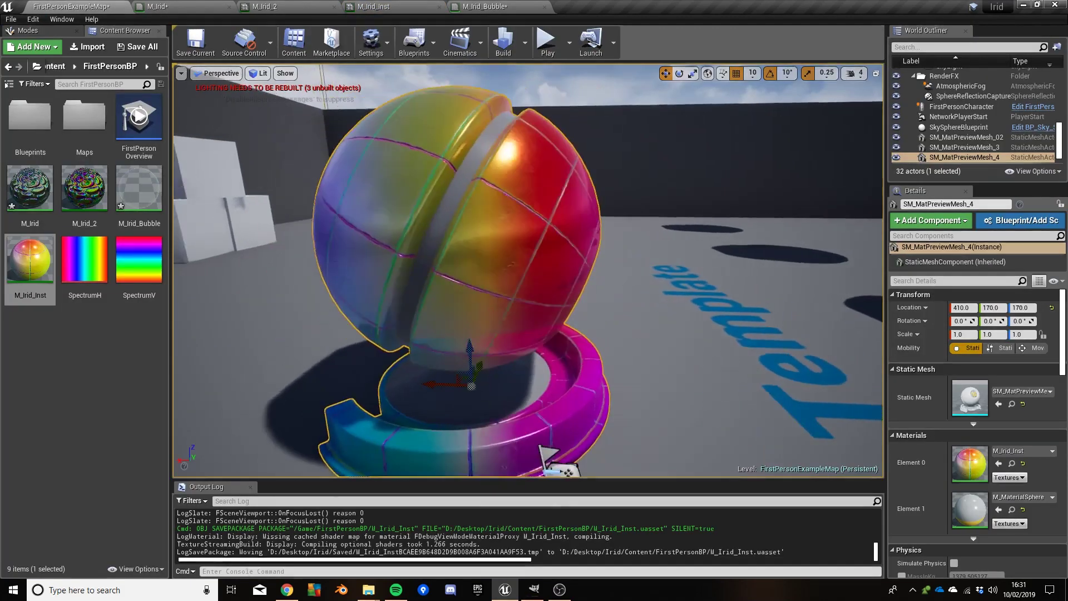
{"action": "key", "text": "d"}
{"action": "mouse_move", "coordinate": [452, 106]}
{"action": "right_mouse_down"}
{"action": "mouse_move", "coordinate": [402, 105]}
{"action": "mouse_move", "coordinate": [451, 106]}
{"action": "right_mouse_up"}
{"action": "key", "text": "a"}
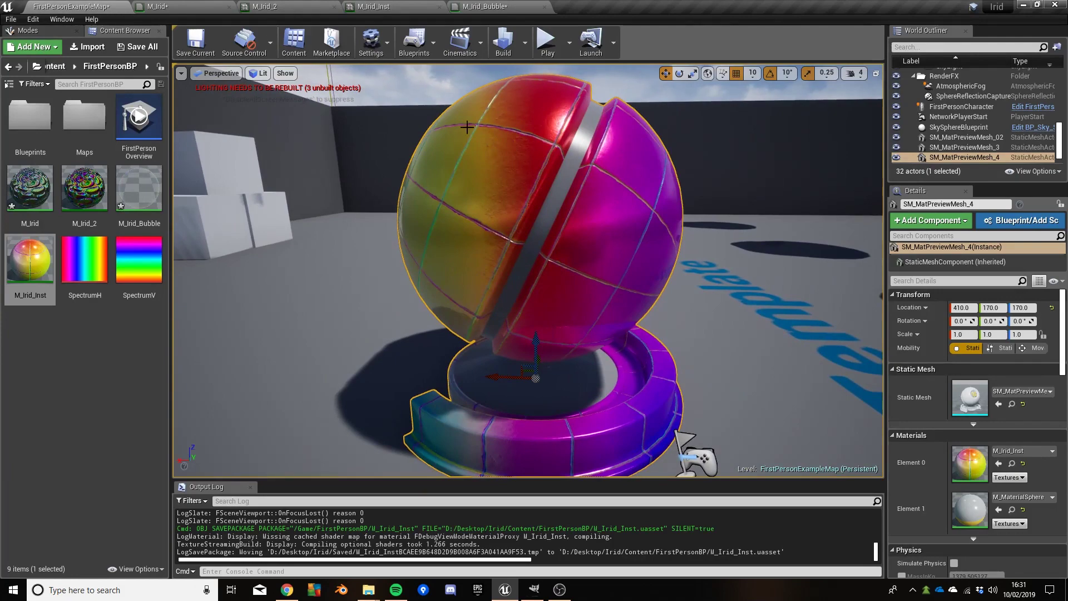
{"action": "key", "text": "a"}
{"action": "right_click_drag", "start_coordinate": [417, 278], "coordinate": [695, 390]}
{"action": "key", "text": "e"}
{"action": "key", "text": "a"}
{"action": "right_click_drag", "start_coordinate": [668, 286], "coordinate": [506, 184]}
{"action": "key", "text": "d"}
{"action": "key", "text": "q"}
{"action": "right_click_drag", "start_coordinate": [634, 279], "coordinate": [593, 277]}
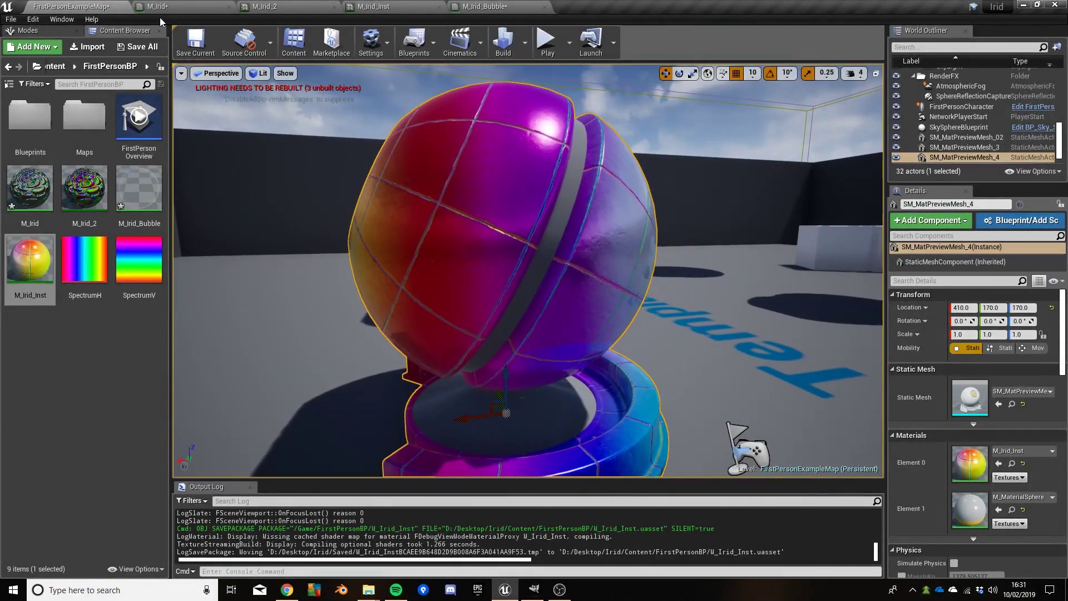
{"action": "left_click", "coordinate": [484, 6]}
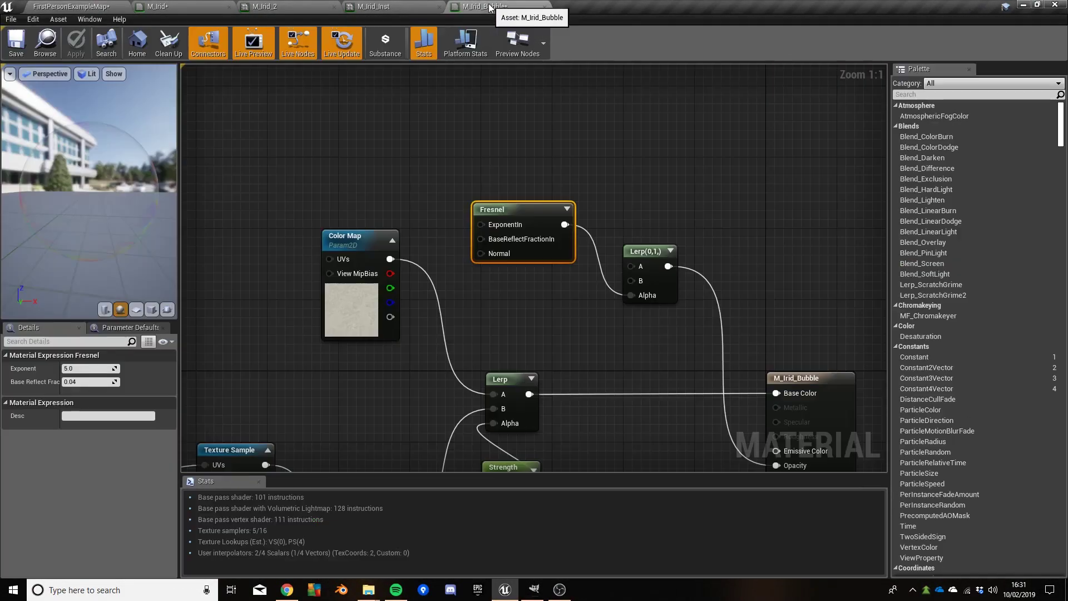
{"action": "left_click", "coordinate": [399, 5]}
{"action": "left_click", "coordinate": [201, 6]}
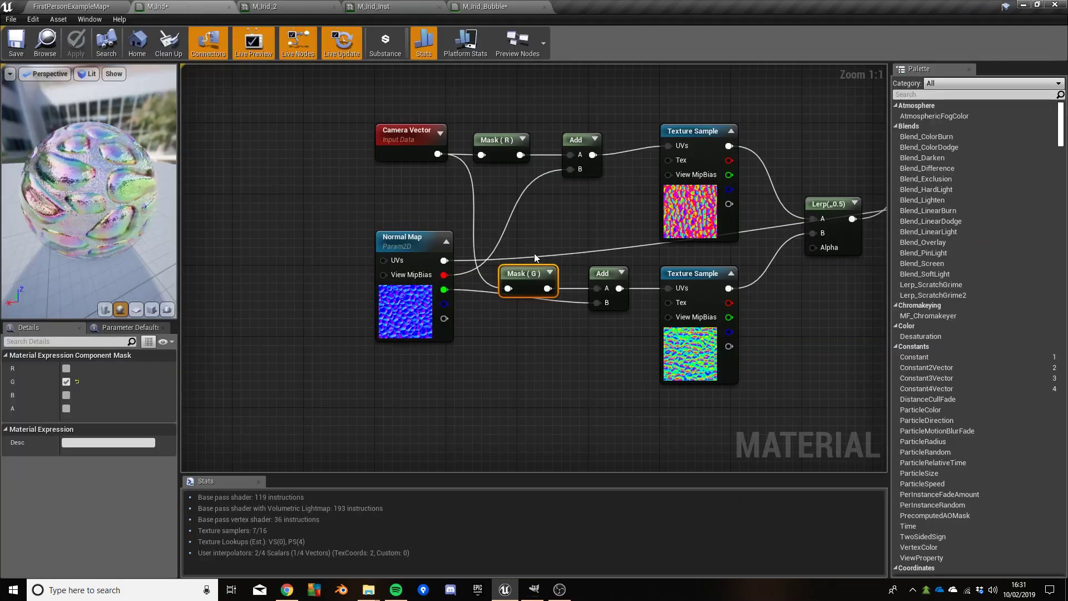
{"action": "left_click", "coordinate": [72, 6]}
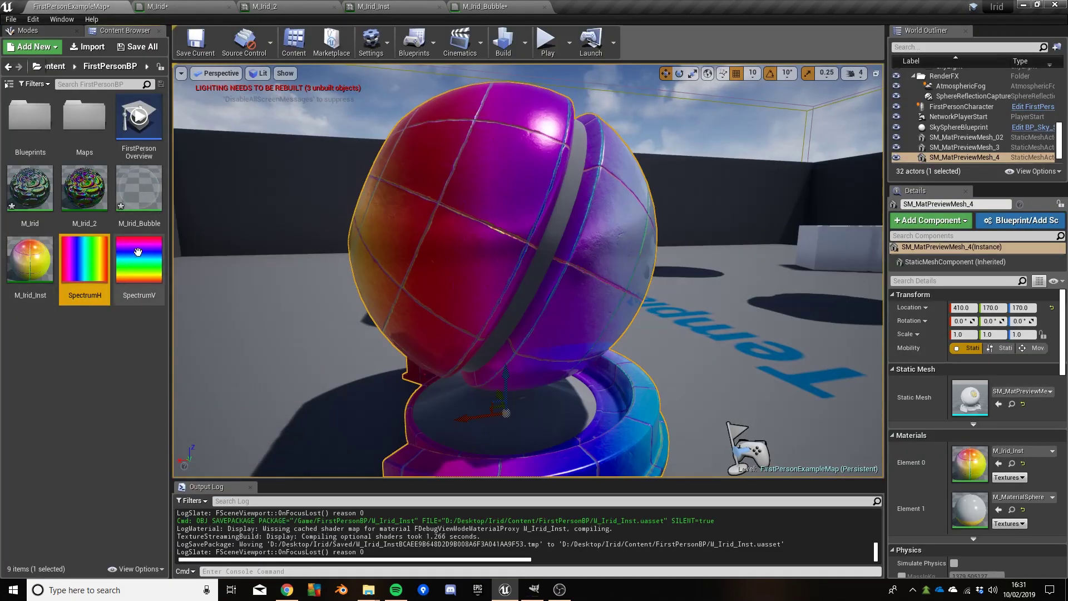
- In M_Irid, set the upper component mask back to R and G and the lower one to G and B, and apply
{"action": "left_click", "coordinate": [195, 7]}
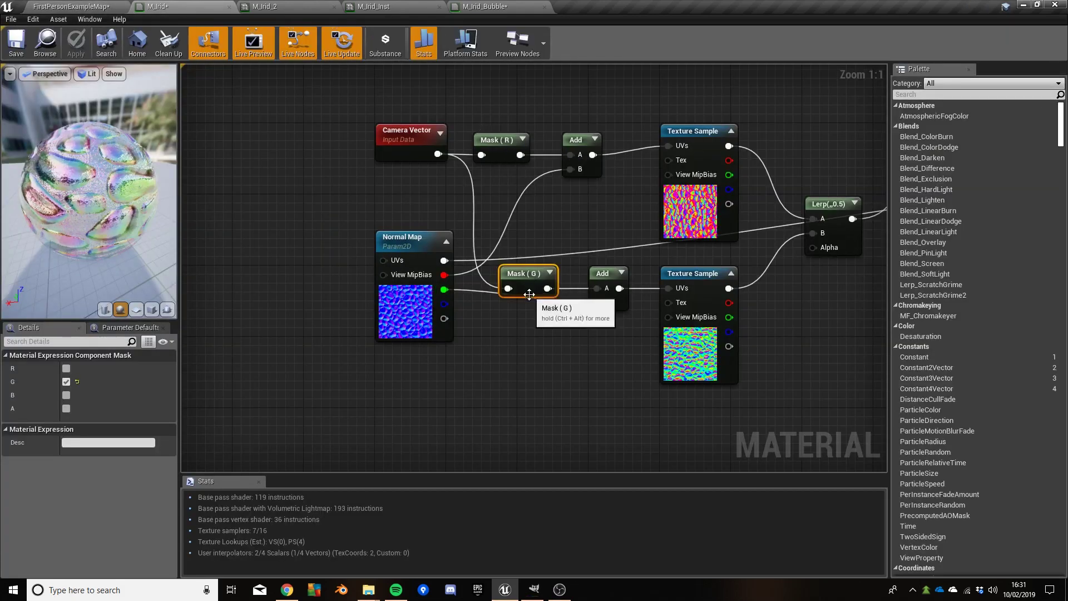
{"action": "left_click_drag", "start_coordinate": [482, 109], "coordinate": [556, 341]}
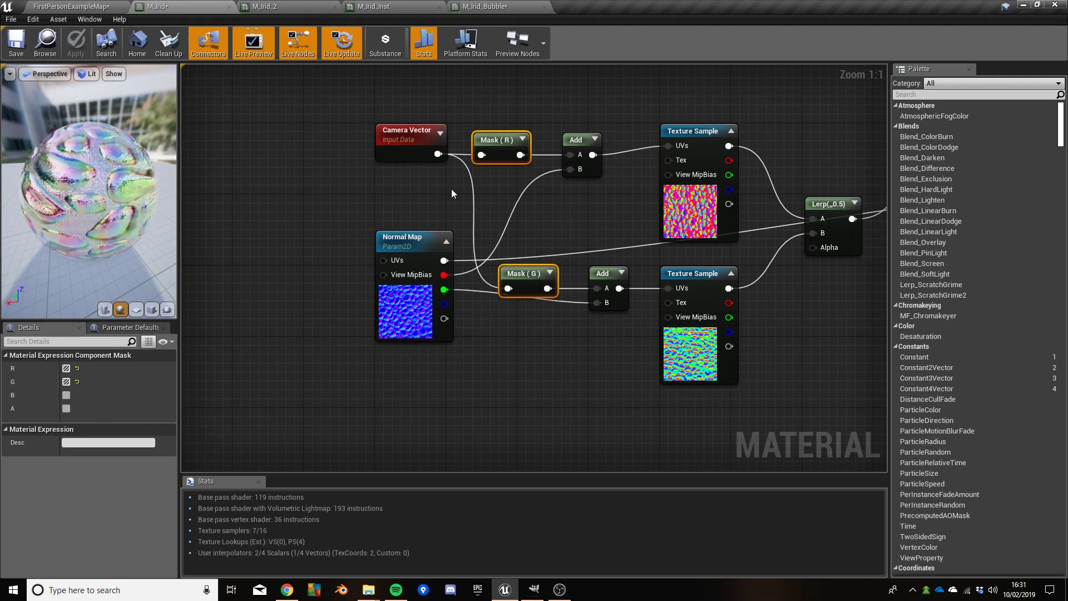
{"action": "left_click", "coordinate": [504, 140]}
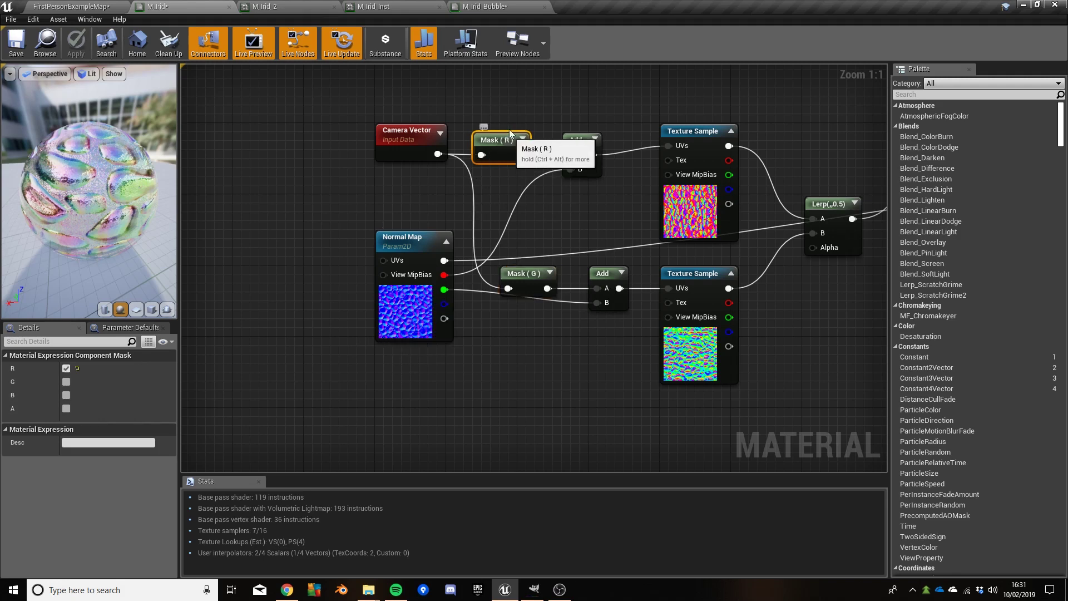
{"action": "left_click", "coordinate": [66, 382]}
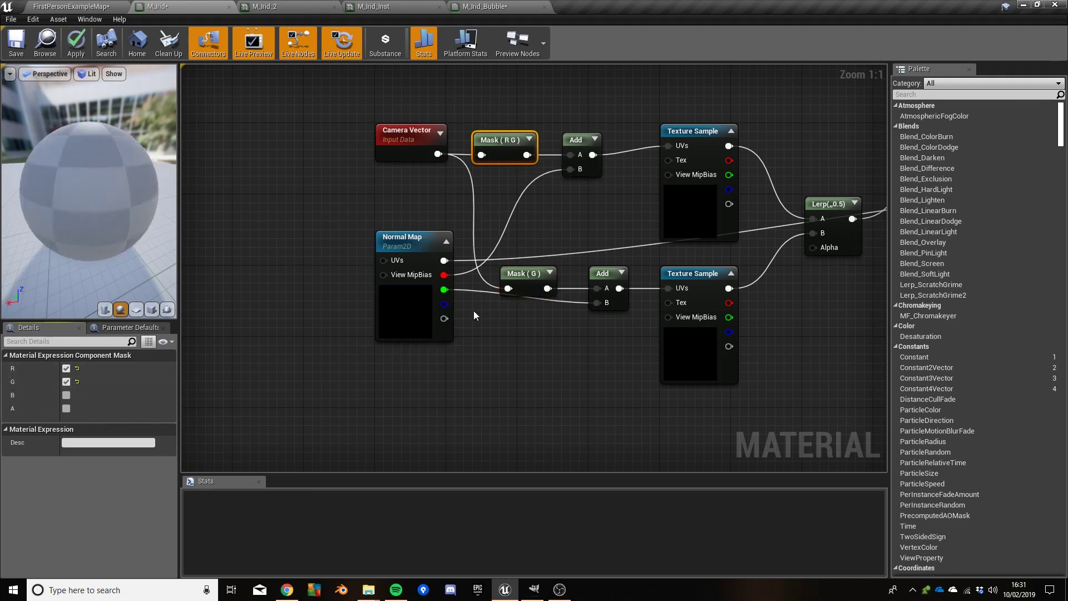
{"action": "left_click", "coordinate": [528, 283]}
{"action": "left_click", "coordinate": [66, 395]}
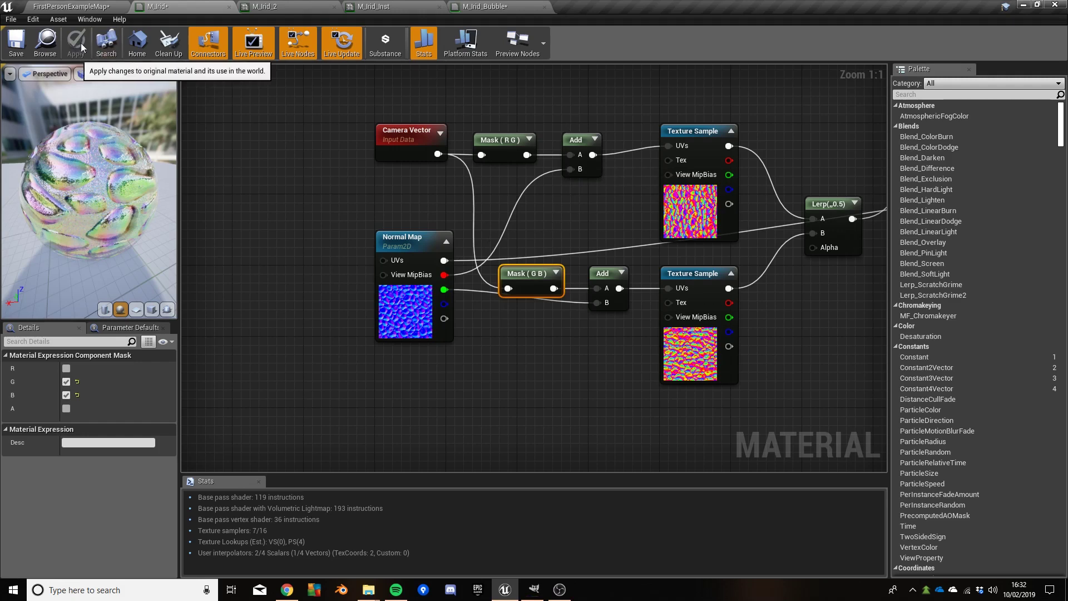
- Examine the selected preview mesh in the level from several angles and move it along Y to 210
{"action": "left_click", "coordinate": [83, 7]}
{"action": "right_click_drag", "start_coordinate": [453, 268], "coordinate": [464, 289]}
{"action": "left_click_drag", "start_coordinate": [456, 245], "coordinate": [460, 128], "text": "alt"}
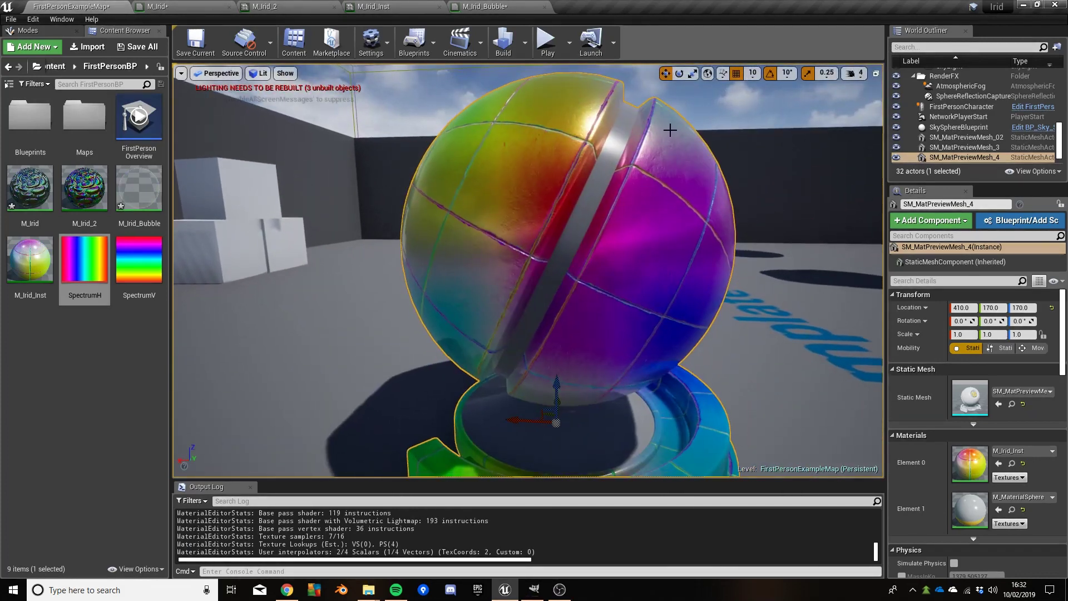
{"action": "right_click_drag", "start_coordinate": [551, 94], "coordinate": [472, 386]}
{"action": "left_click_drag", "start_coordinate": [472, 386], "coordinate": [569, 302]}
{"action": "right_click_drag", "start_coordinate": [569, 303], "coordinate": [807, 290]}
{"action": "right_click_drag", "start_coordinate": [534, 274], "coordinate": [646, 206]}
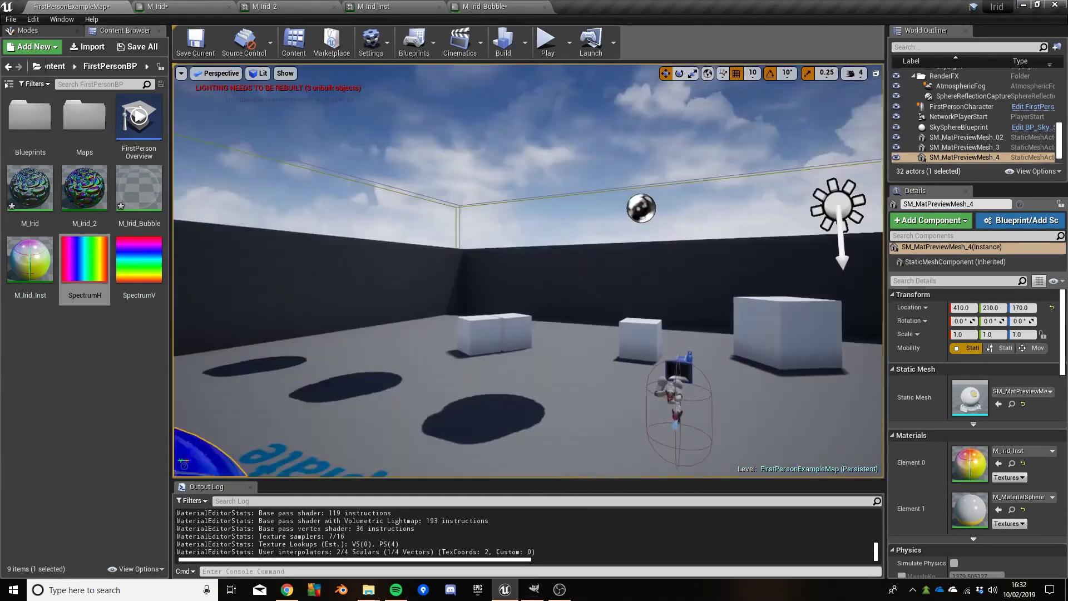
{"action": "key", "text": "f"}
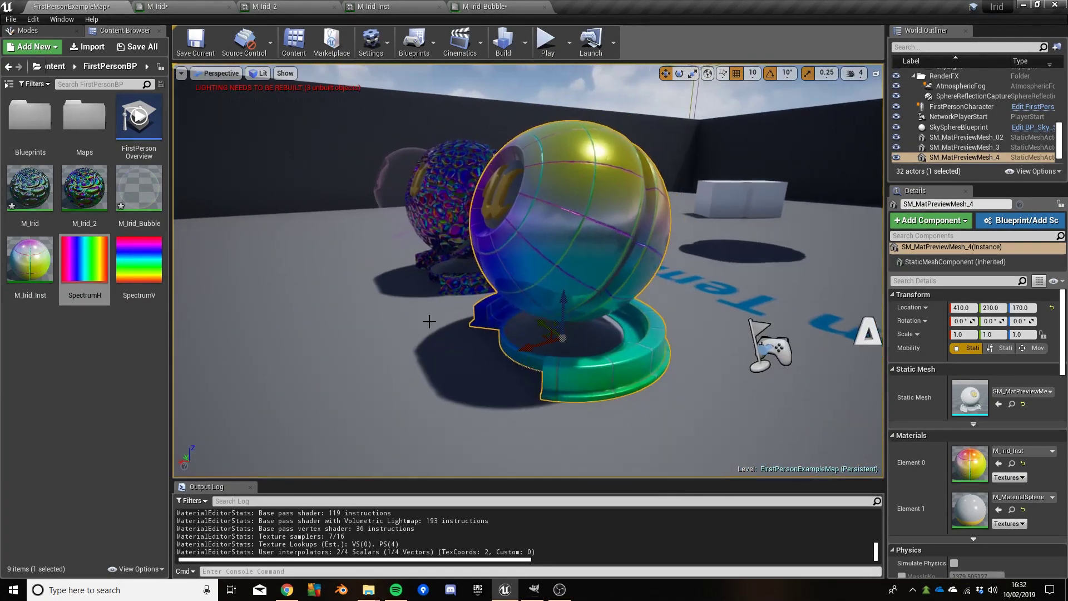